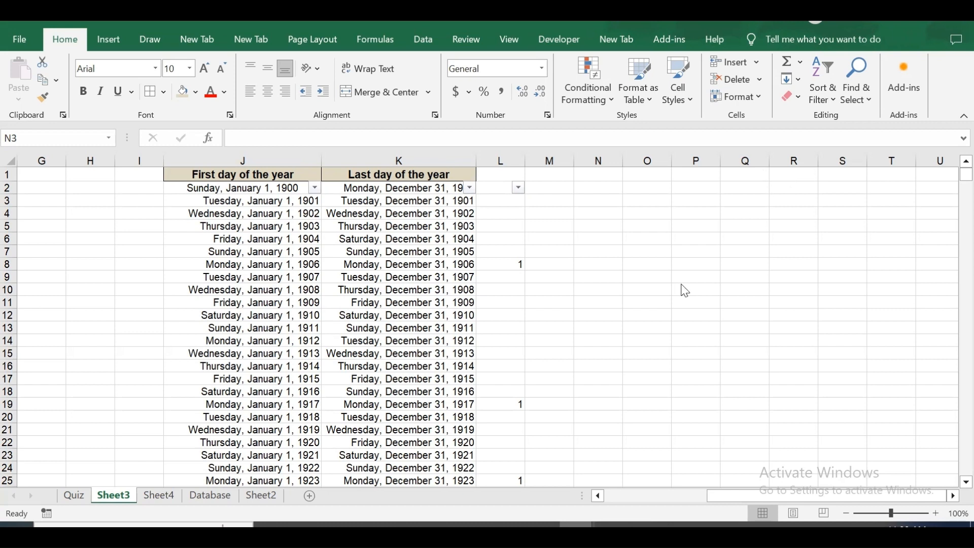
Enter the date 29-apr in cell O4
click(611, 215)
click(660, 214)
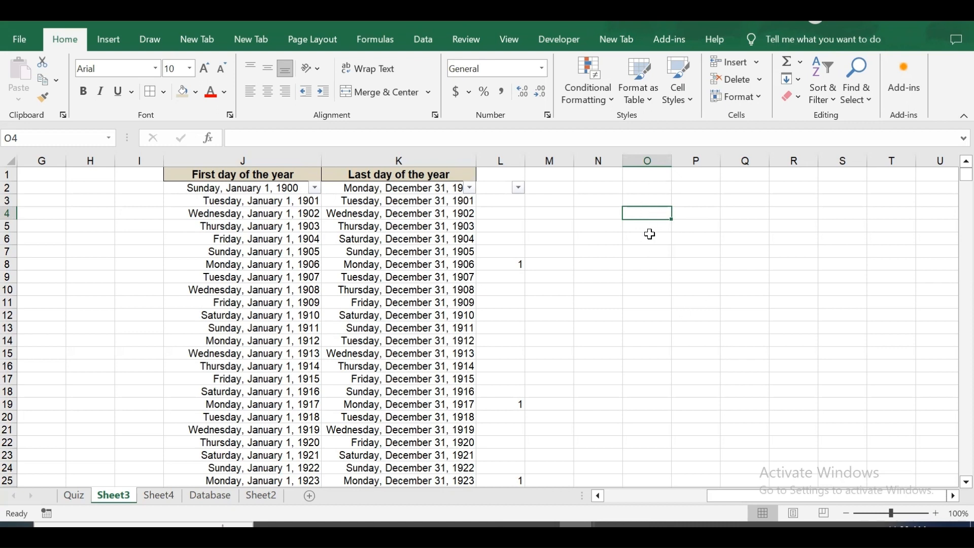
click(657, 204)
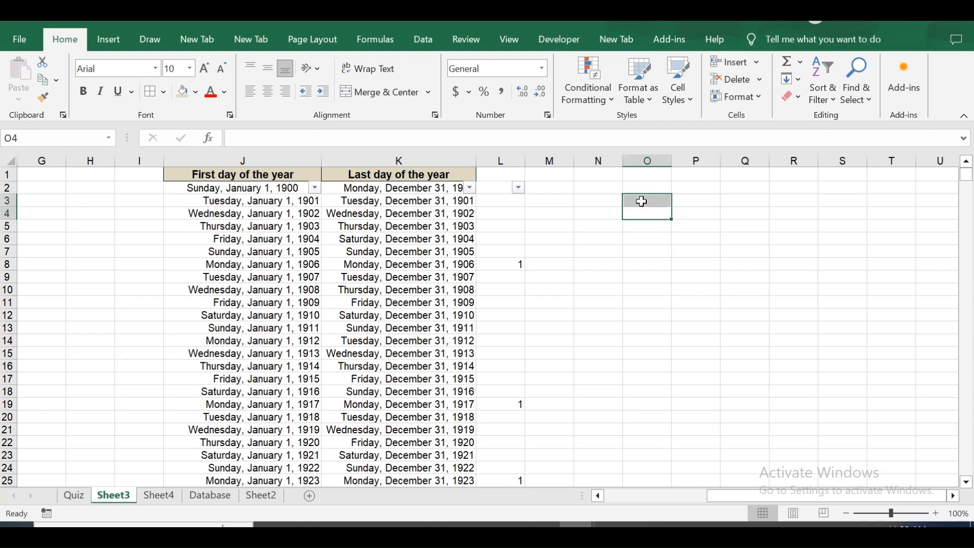
click(646, 214)
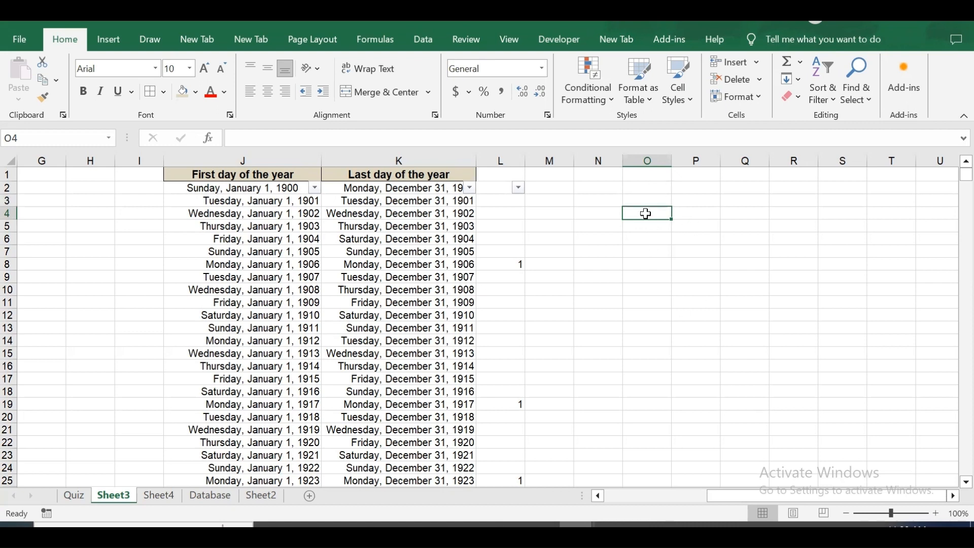
text(29)
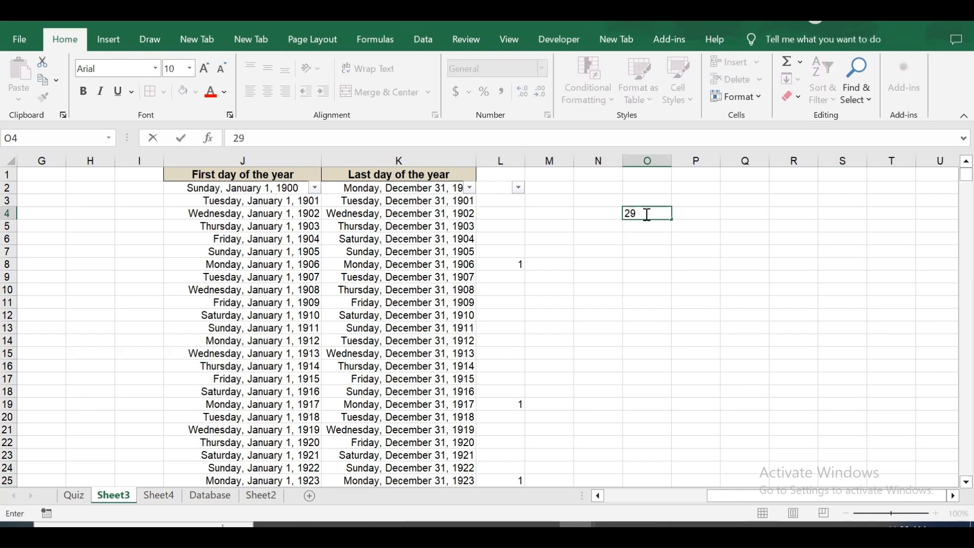
key(Return)
click(640, 212)
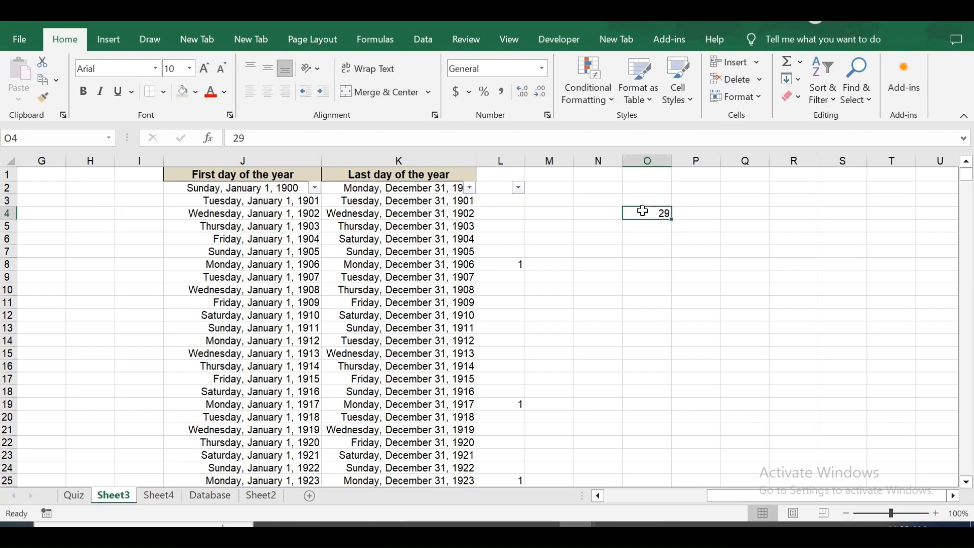
click(288, 141)
text(-apr)
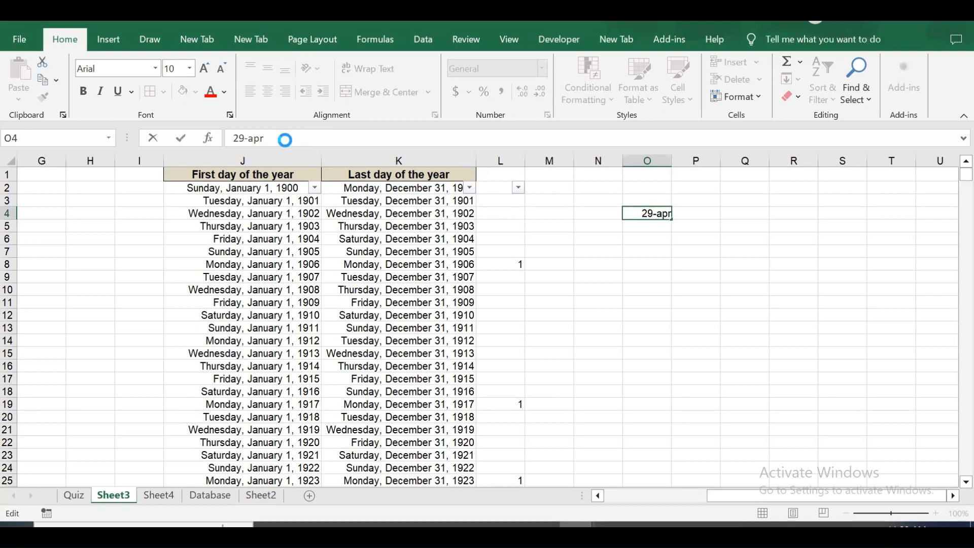
key(Return)
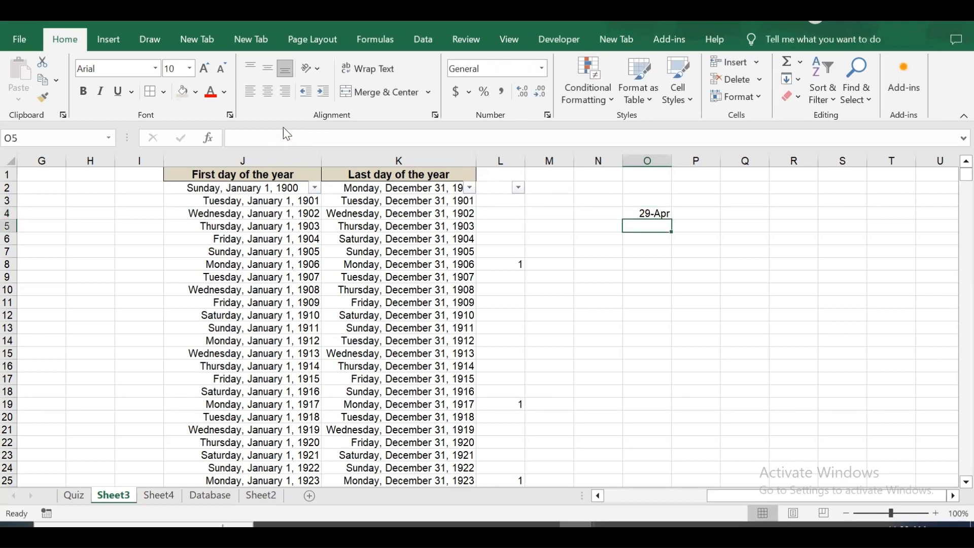
Change the year of the date in cell O4 to 1962
click(648, 213)
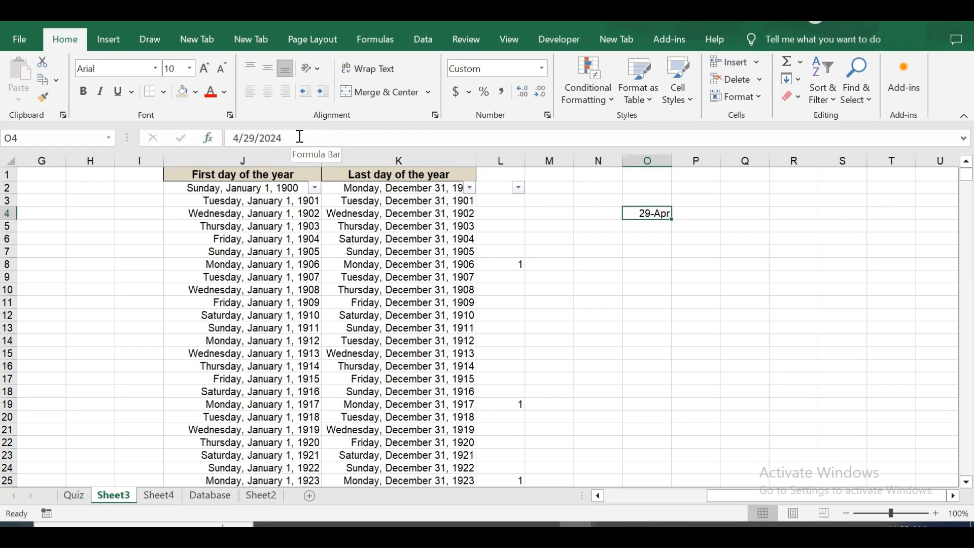
drag(301, 137, 201, 130)
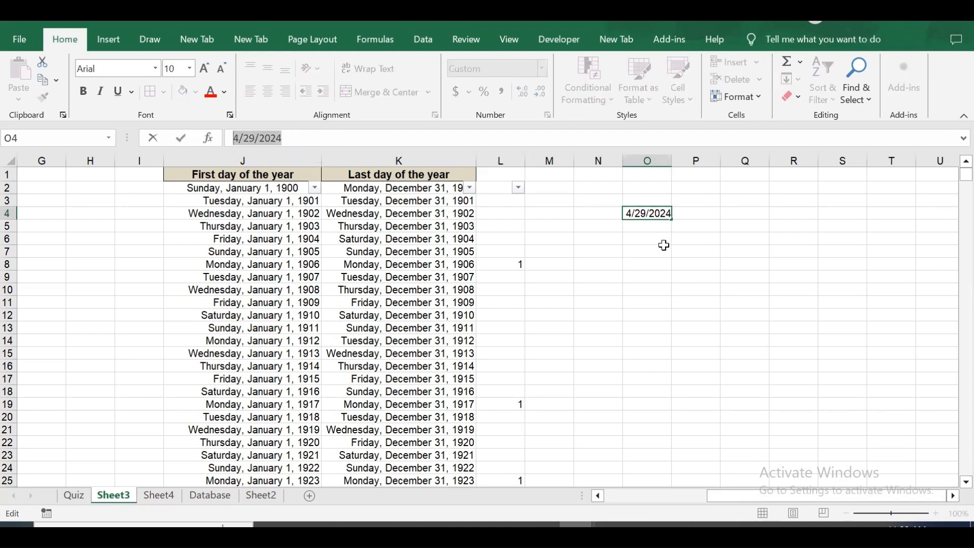
key(Escape)
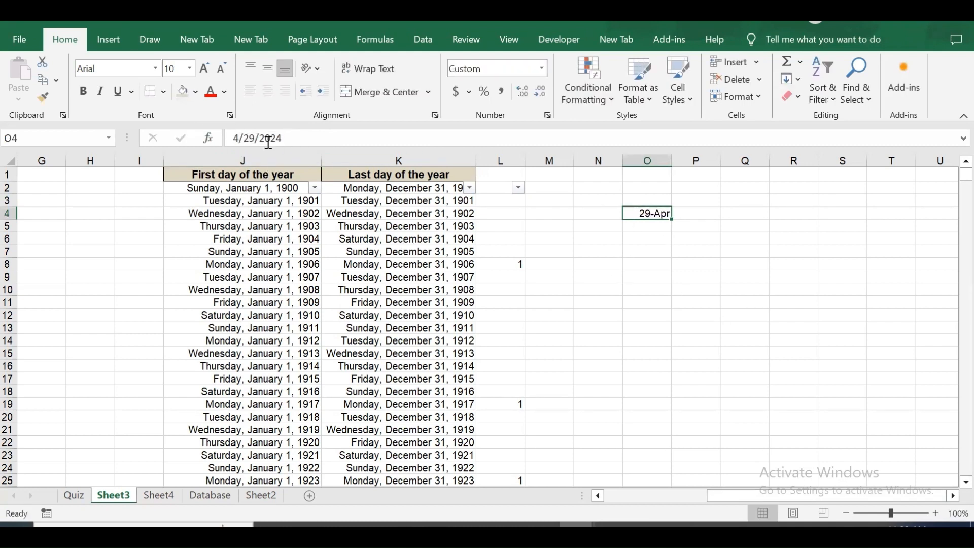
drag(260, 138, 310, 145)
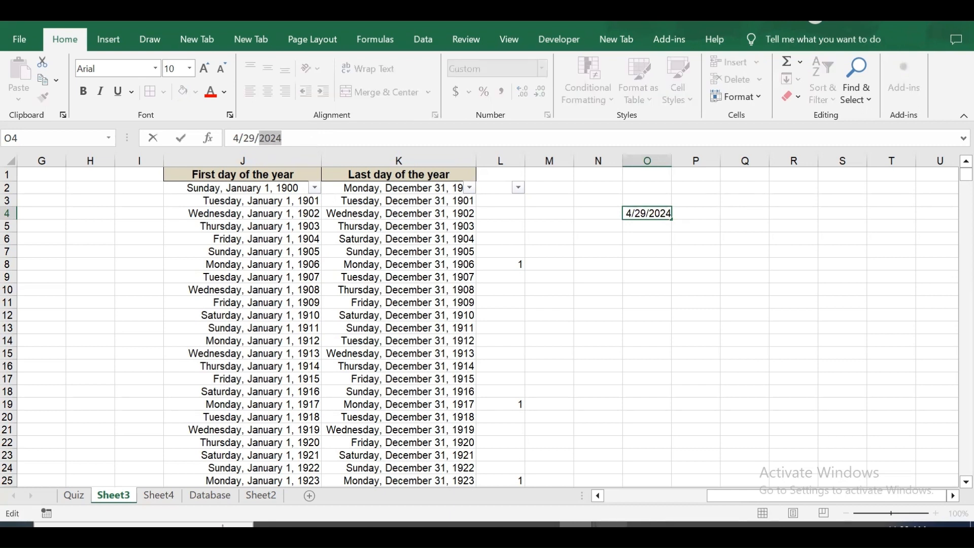
mouse_move(610, 526)
text(1)
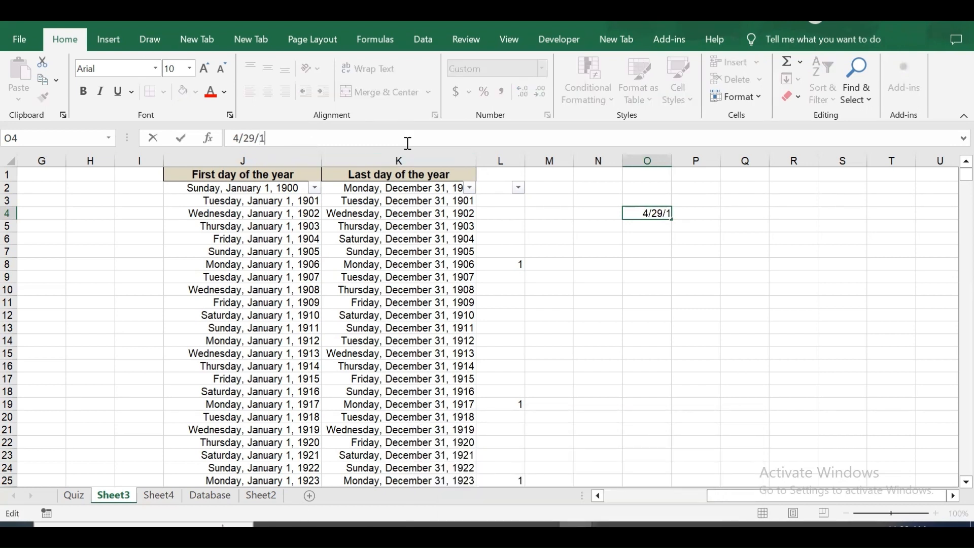
text(962)
key(Return)
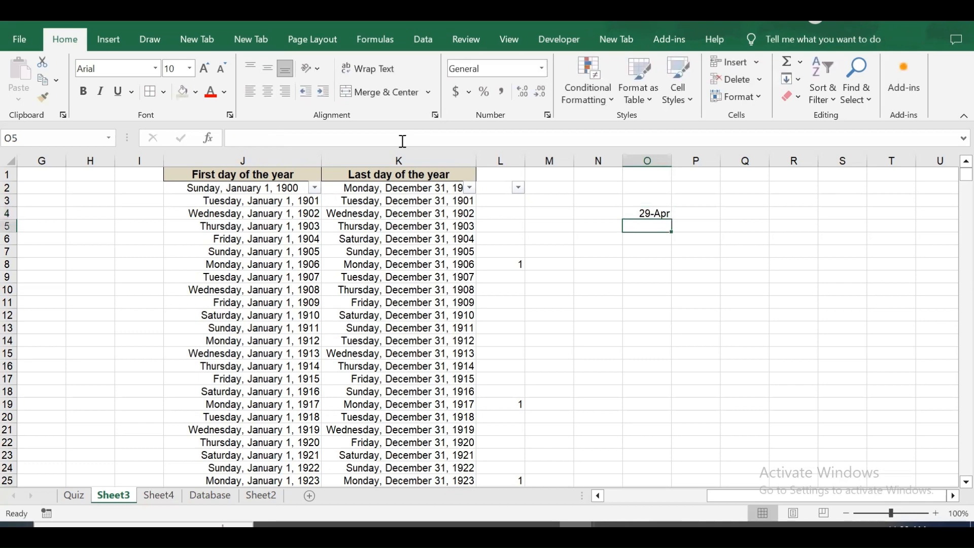
Format the date in cell O4 as Long Date
click(647, 212)
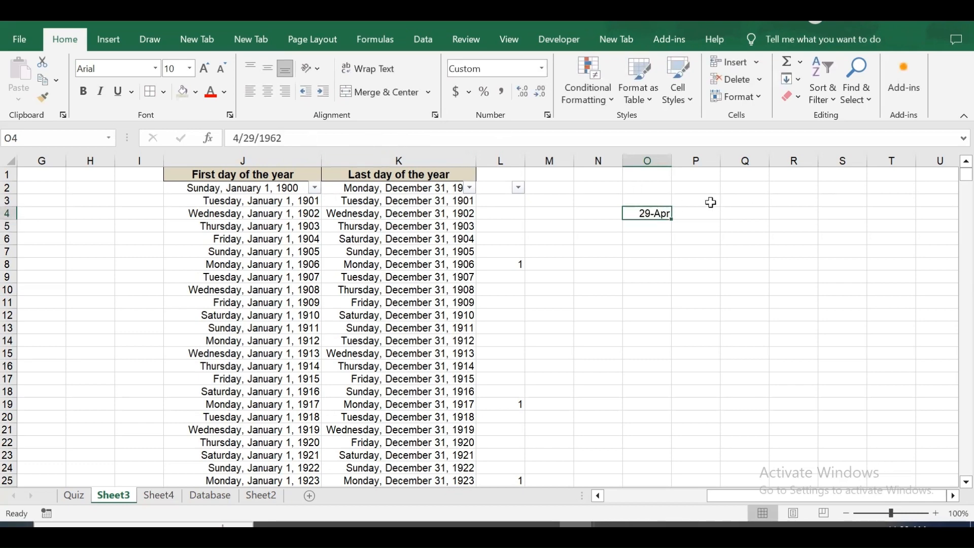
click(544, 73)
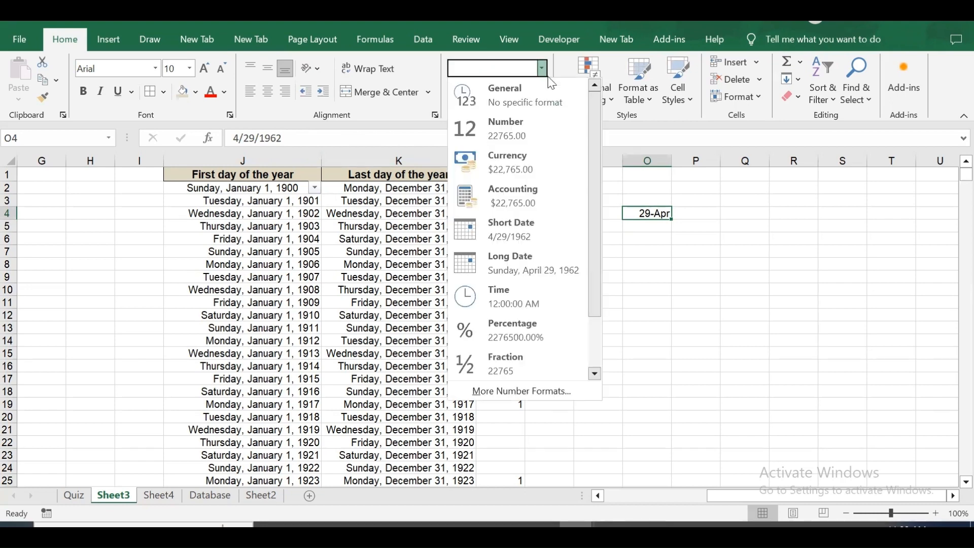
click(489, 275)
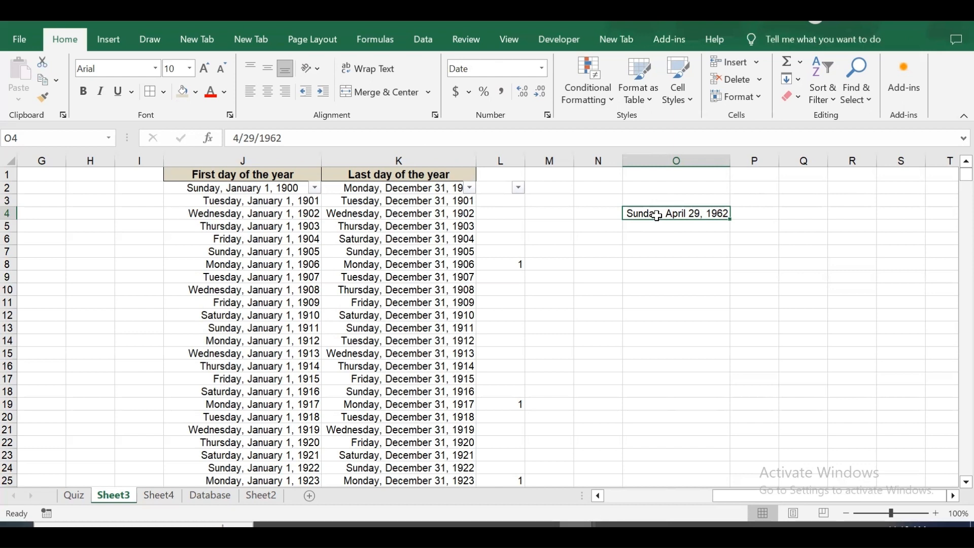
Enter the formula +O4+34 in cell O5 to add 34 days to the date above
click(681, 233)
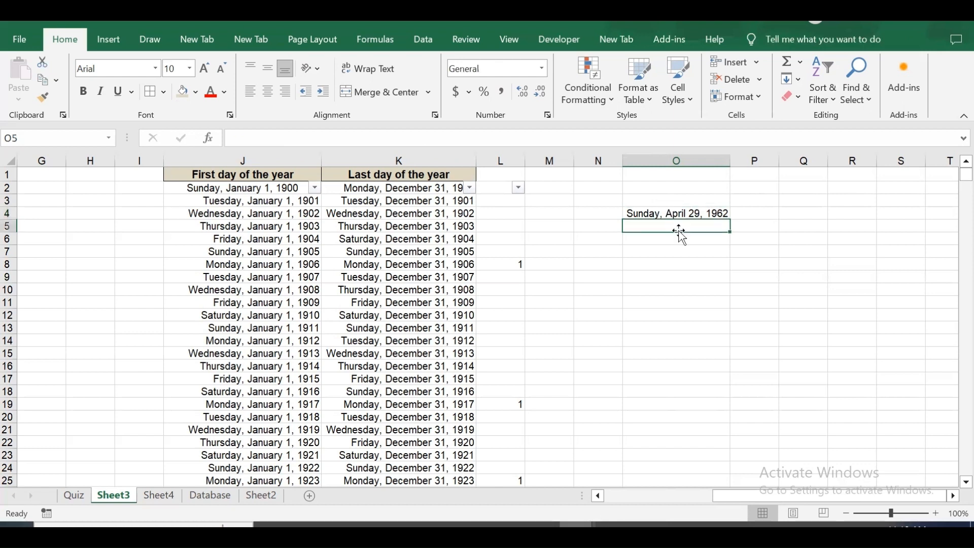
text(+)
click(687, 212)
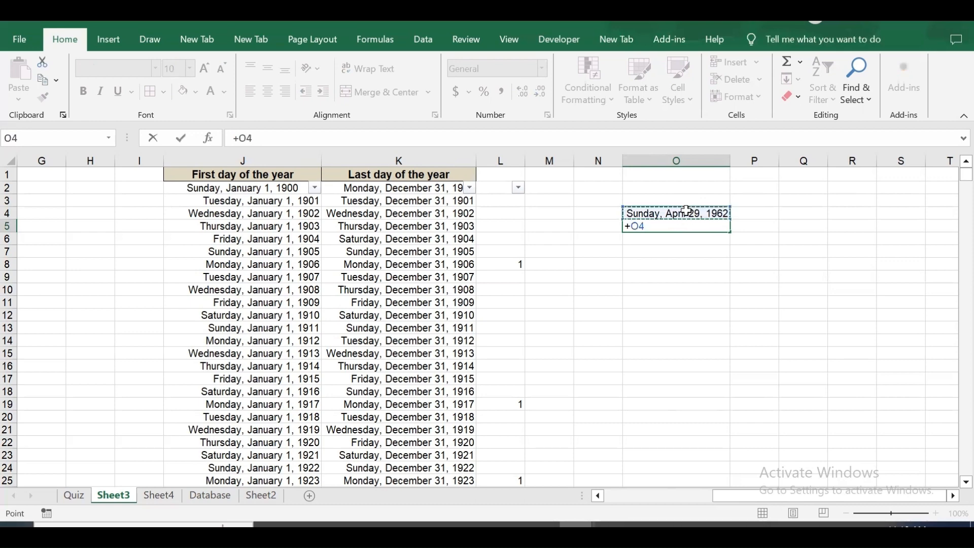
text(+)
text(34)
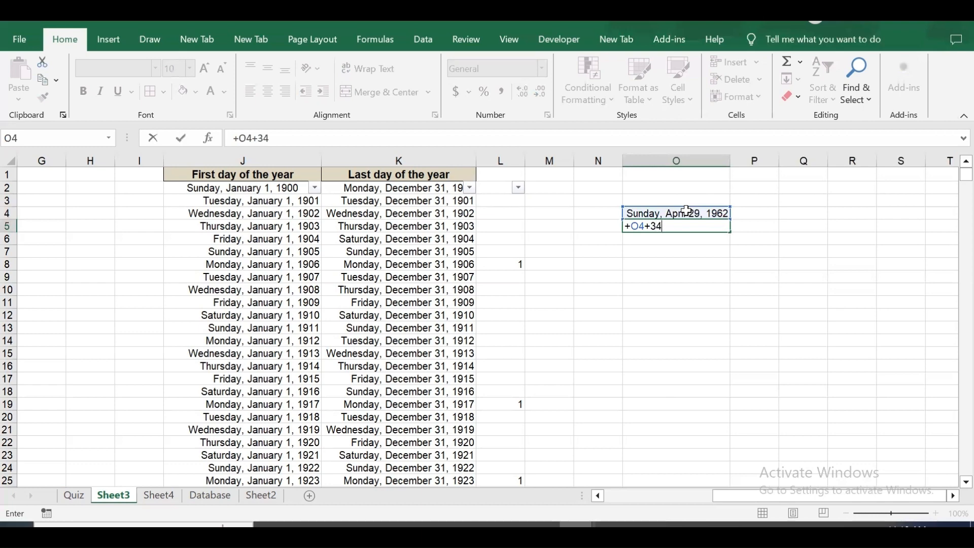
key(Return)
click(647, 224)
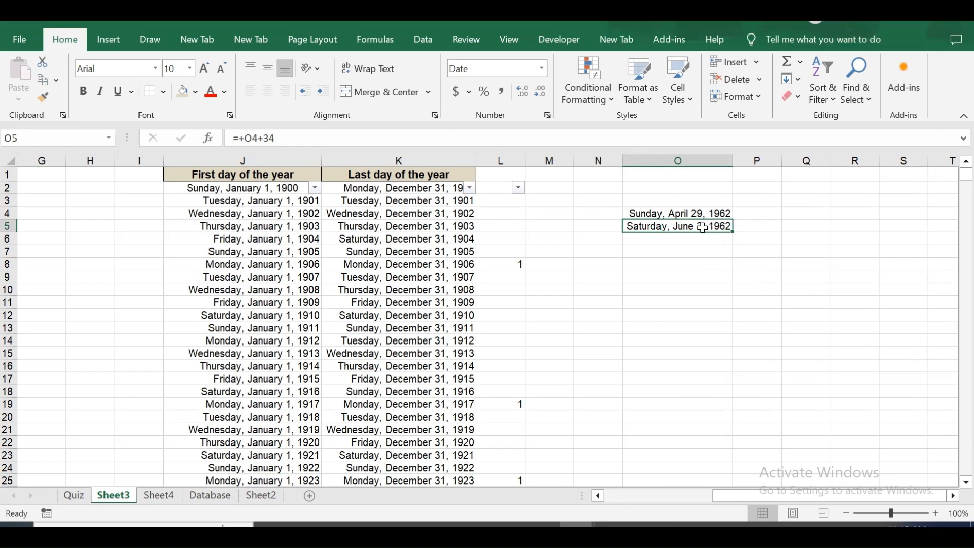
Try the General number format on the result in cell O5, and undo it
click(690, 210)
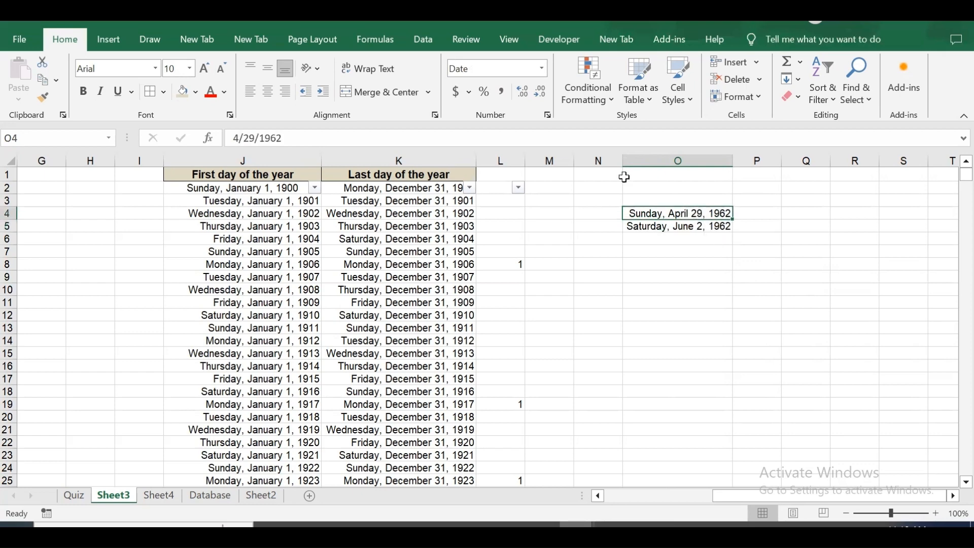
click(714, 239)
click(710, 228)
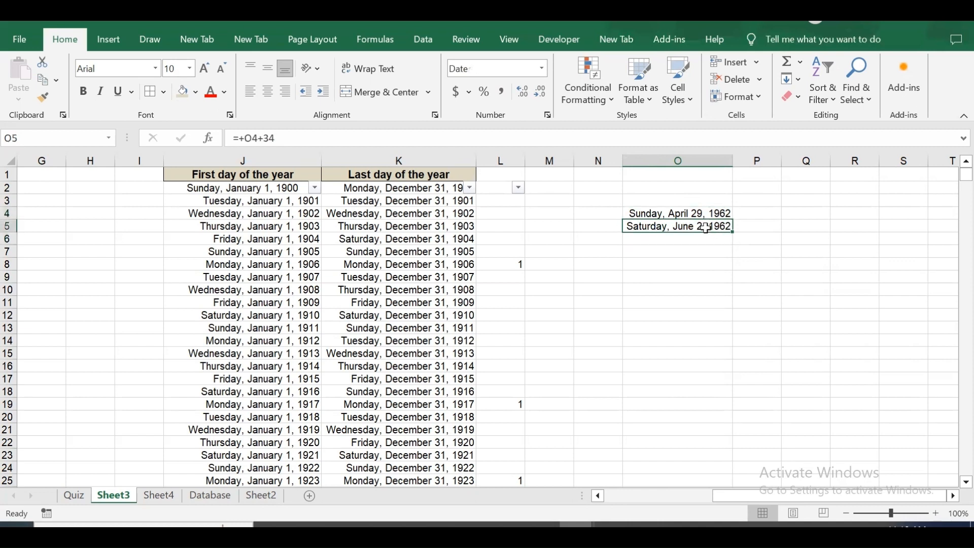
click(543, 68)
click(529, 98)
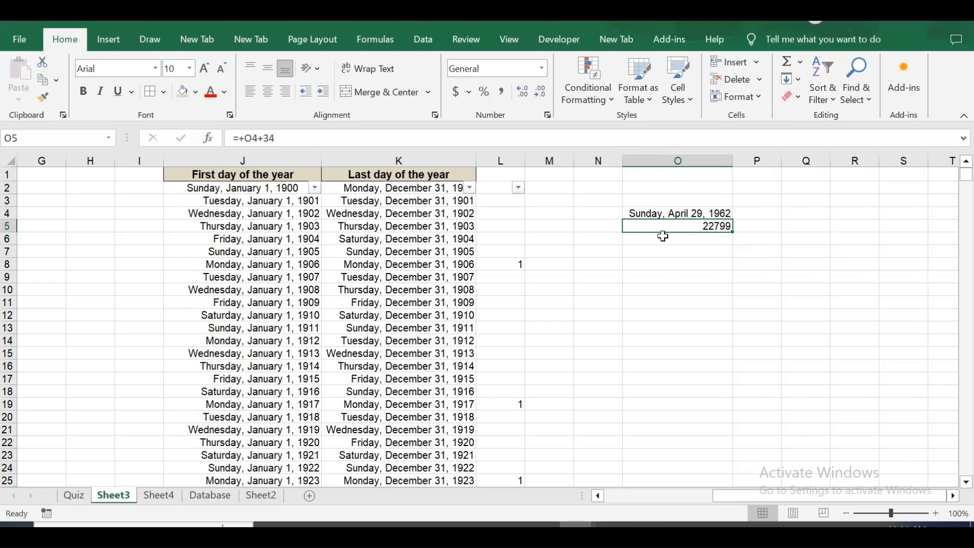
key(ctrl+z)
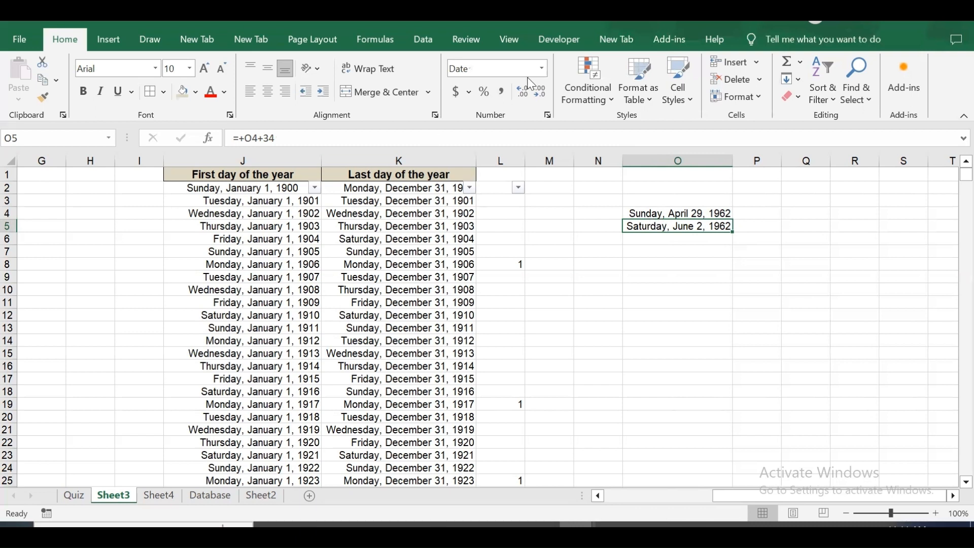
Apply the Short Date format to cell O5 and open the Custom category of its number format settings
click(543, 68)
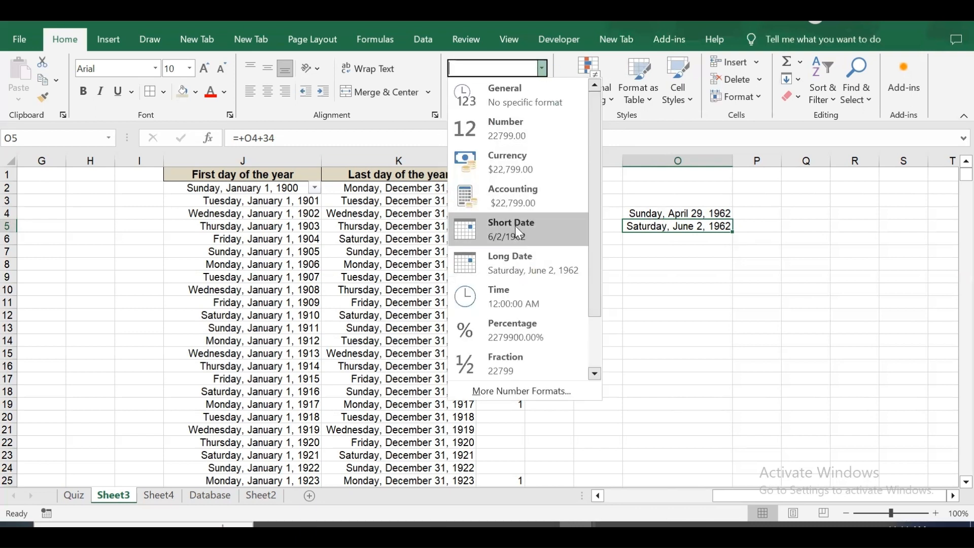
click(515, 226)
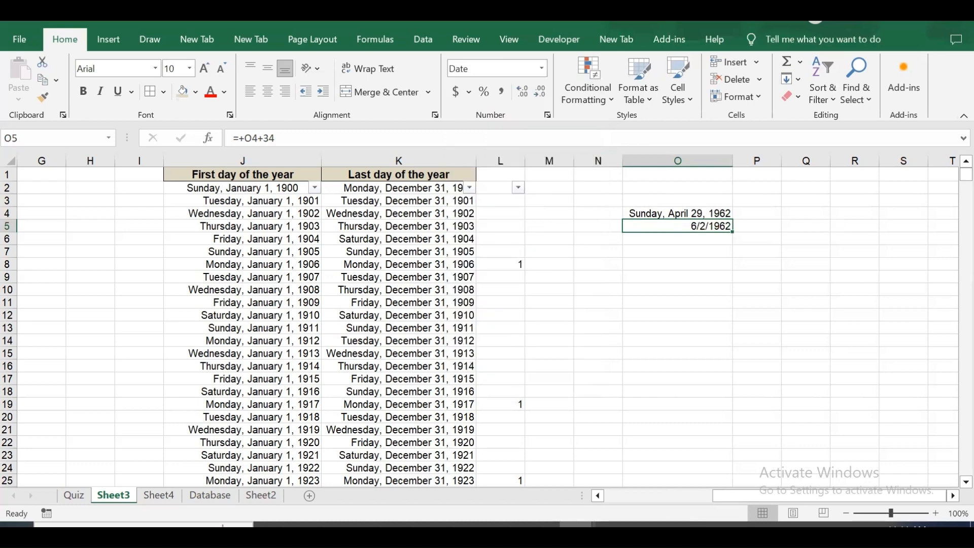
click(544, 69)
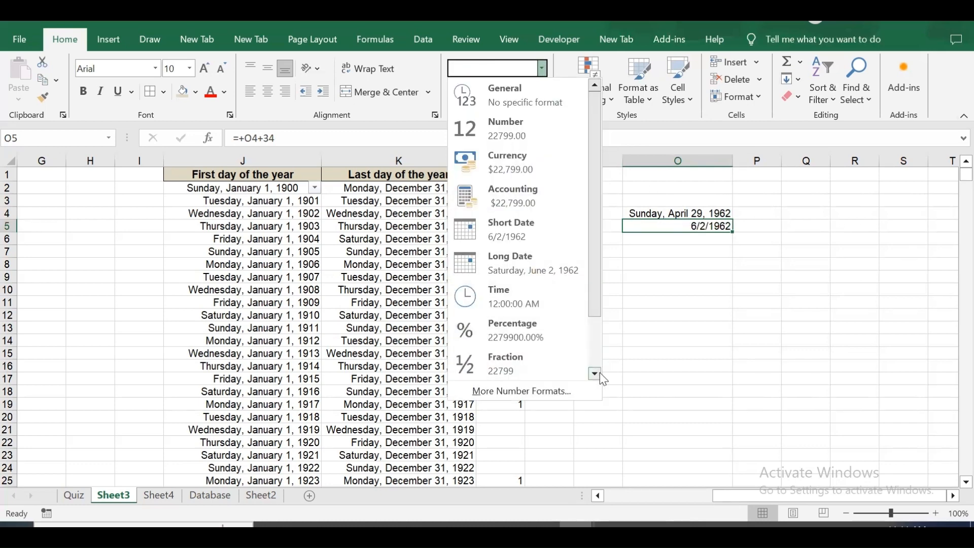
drag(593, 290, 578, 367)
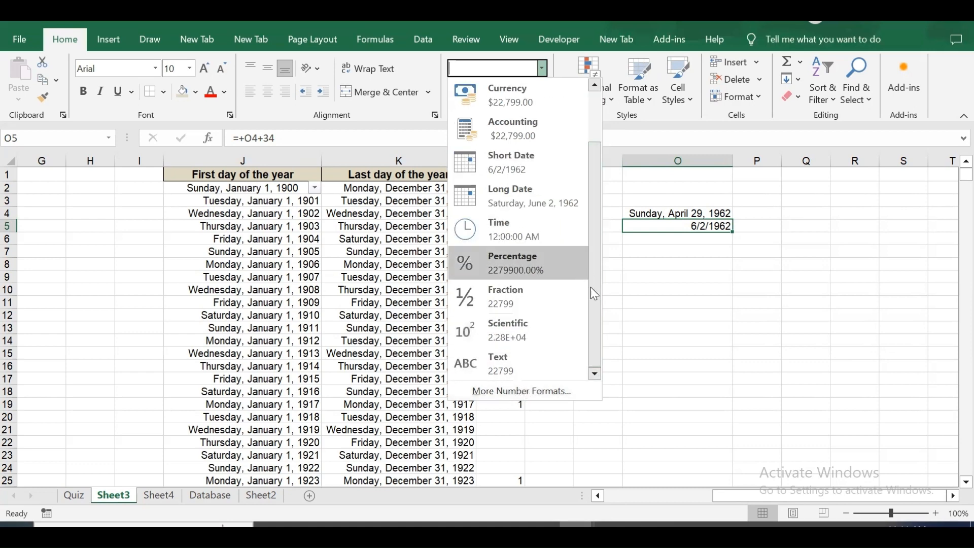
drag(590, 291, 587, 310)
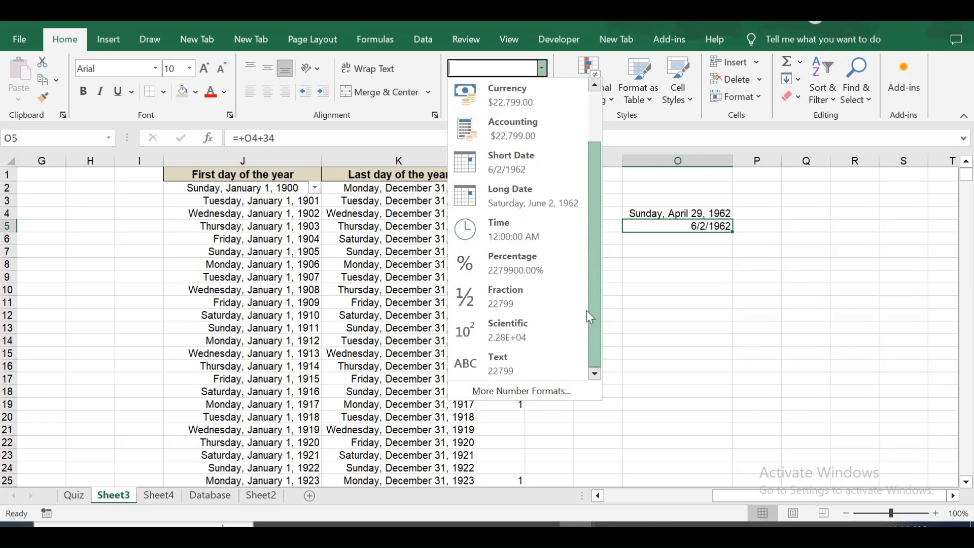
click(538, 398)
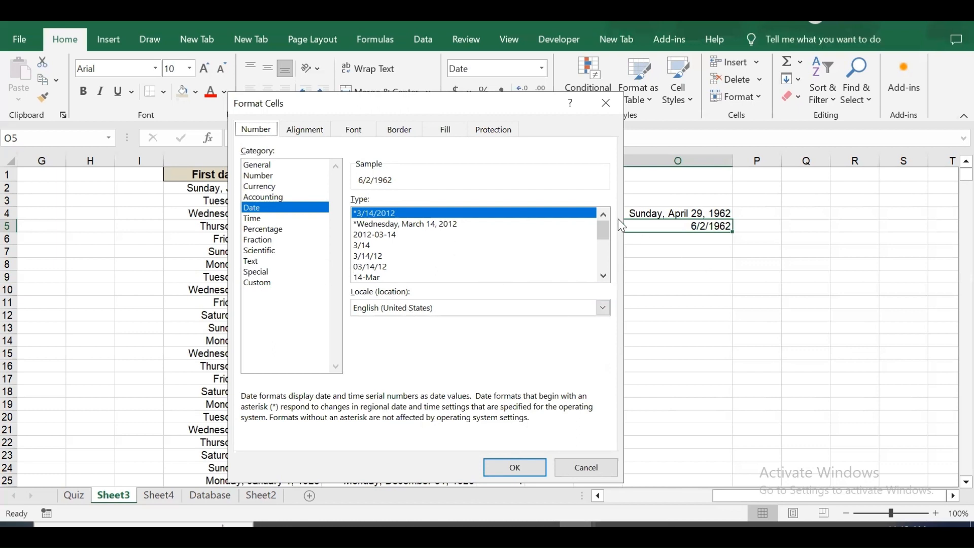
click(267, 283)
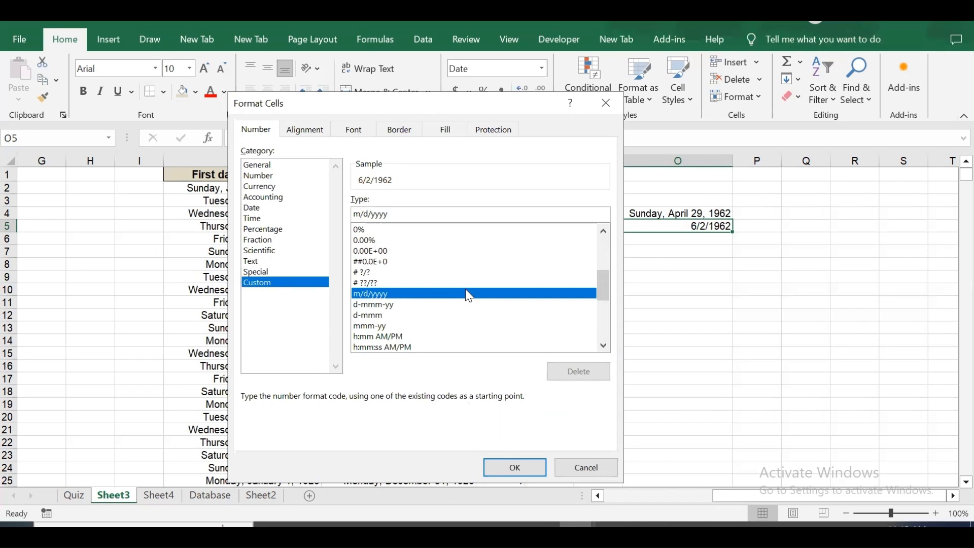
Edit the custom format code to d-mmm-yyyy and apply it to cell O5
key(BackSpace)
text(d)
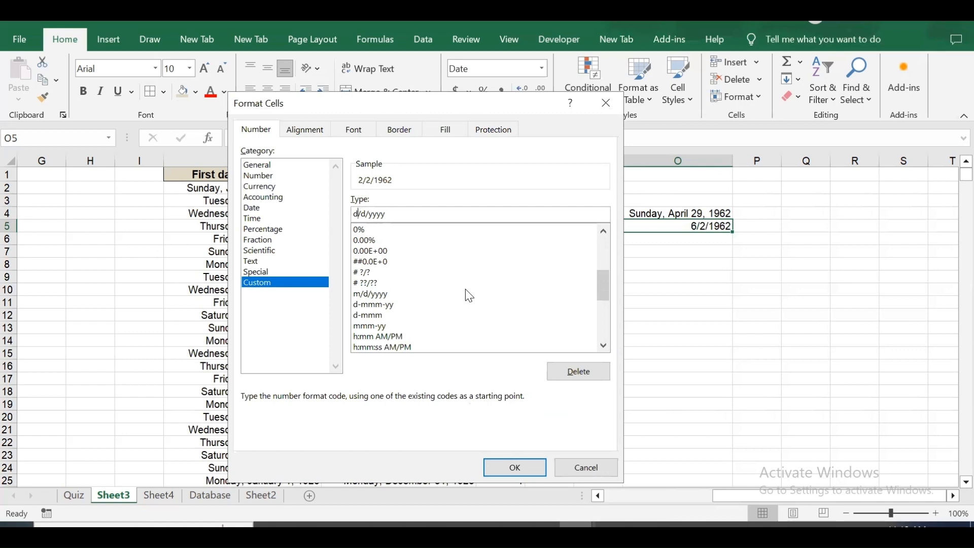
key(Delete)
text(-)
key(BackSpace)
text(mmm)
key(BackSpace)
text(-)
drag(395, 213, 399, 215)
click(410, 215)
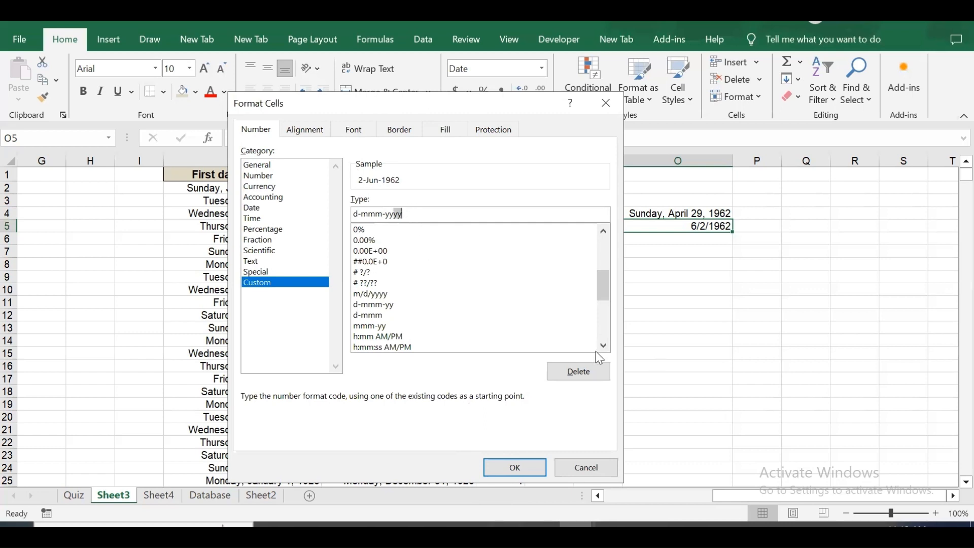
key(BackSpace)
key(BackSpace)
text(yy)
click(514, 467)
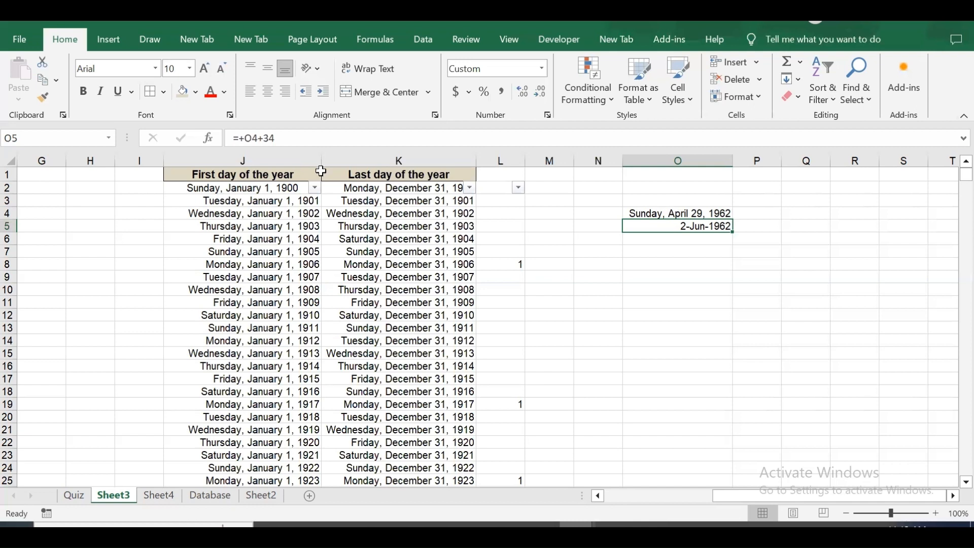
drag(301, 178, 408, 175)
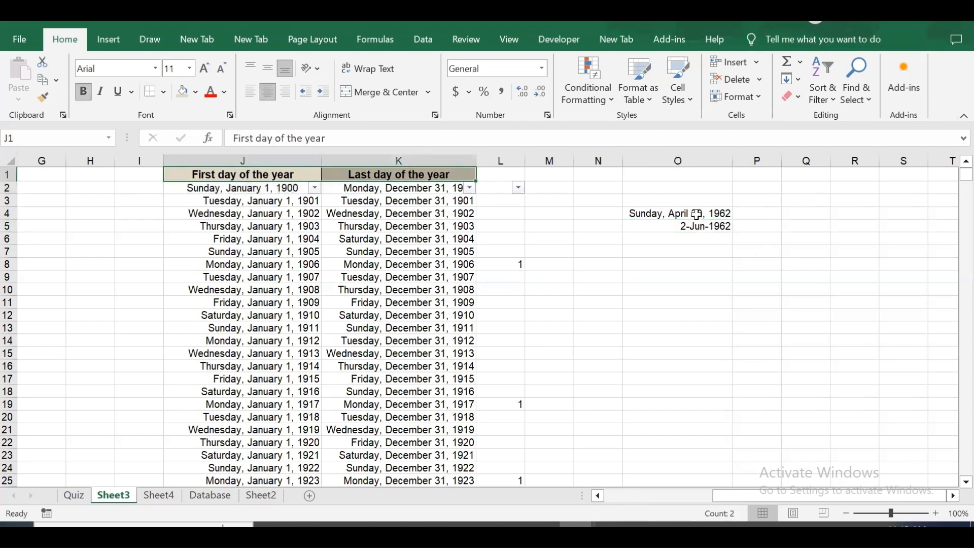
Examine the First day of the year and Last day of the year headers, the starting date in J2 and the formulas beneath it
click(230, 171)
click(415, 173)
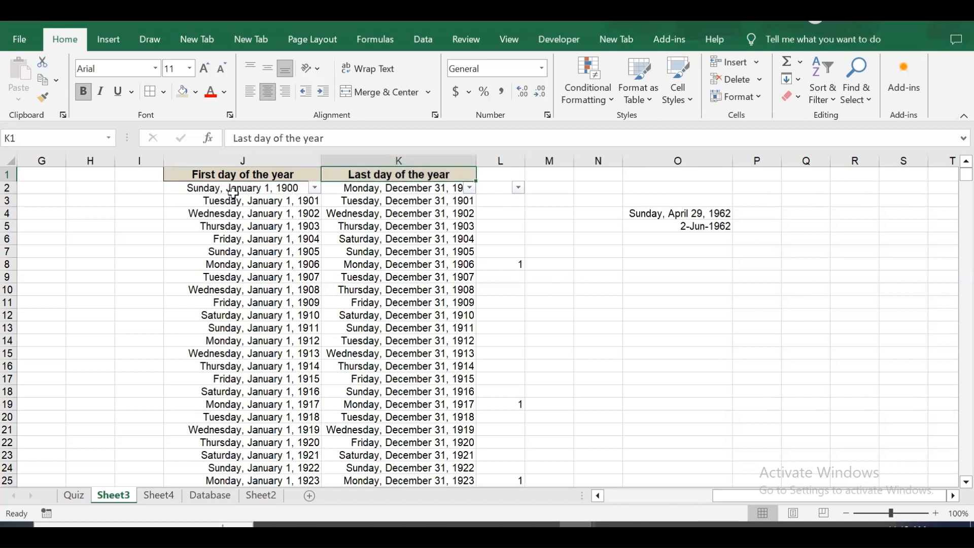
drag(233, 188, 280, 186)
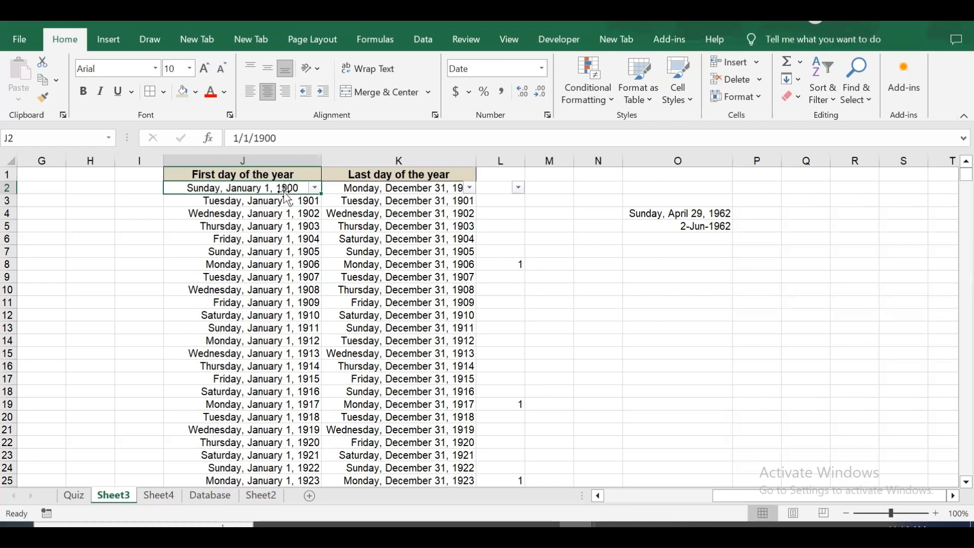
click(247, 203)
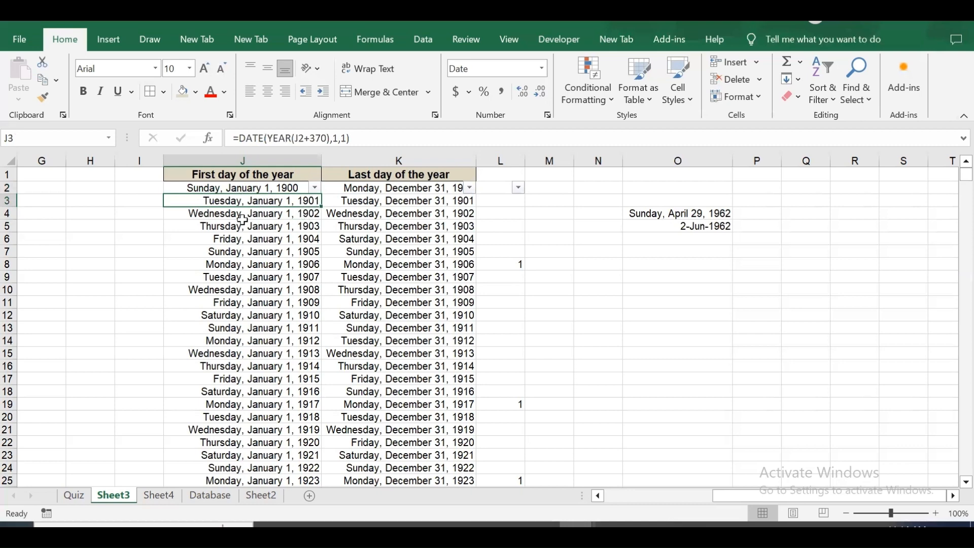
key(Down)
key(Down)
key(Down)
click(241, 191)
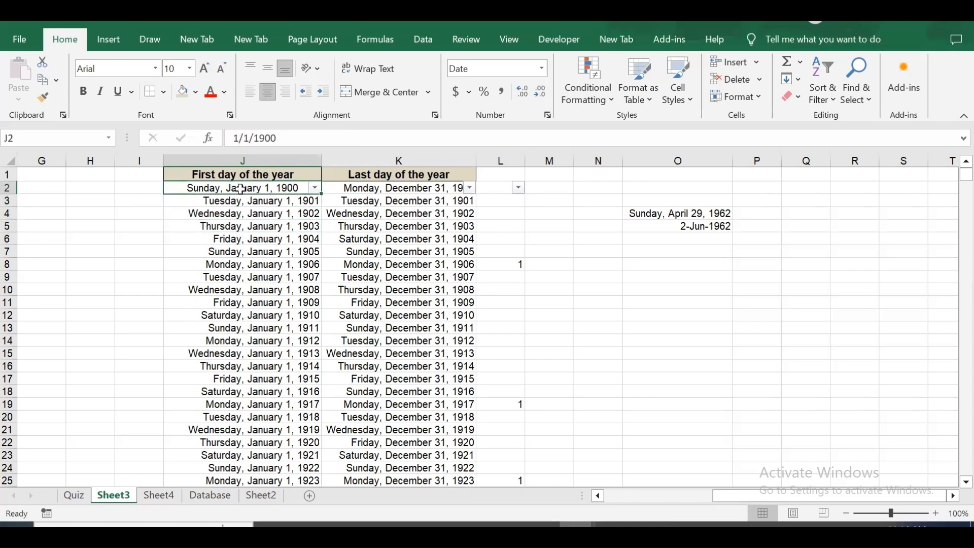
Try the formula =J8101+1 in cell J8102, directly below the last First day of the year date, and undo it
key(ctrl+Down)
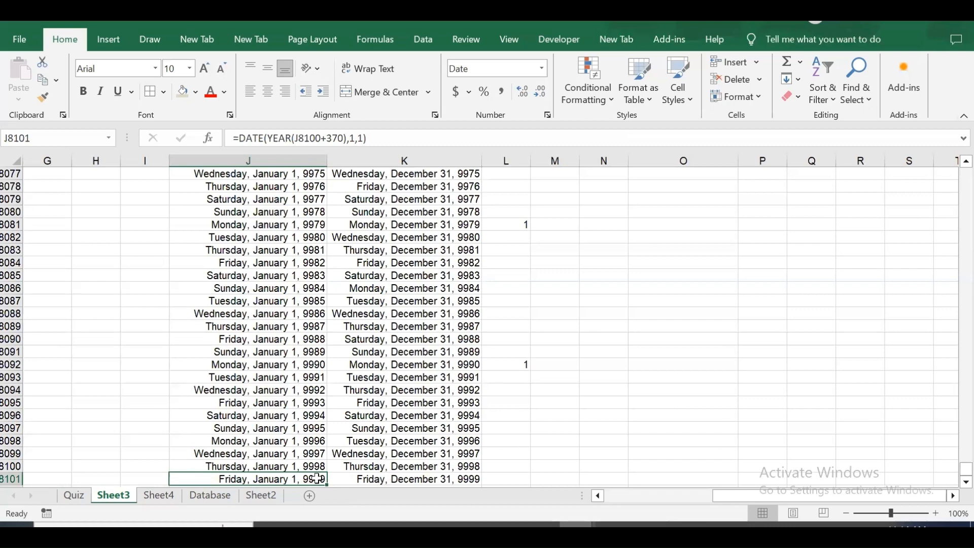
click(966, 482)
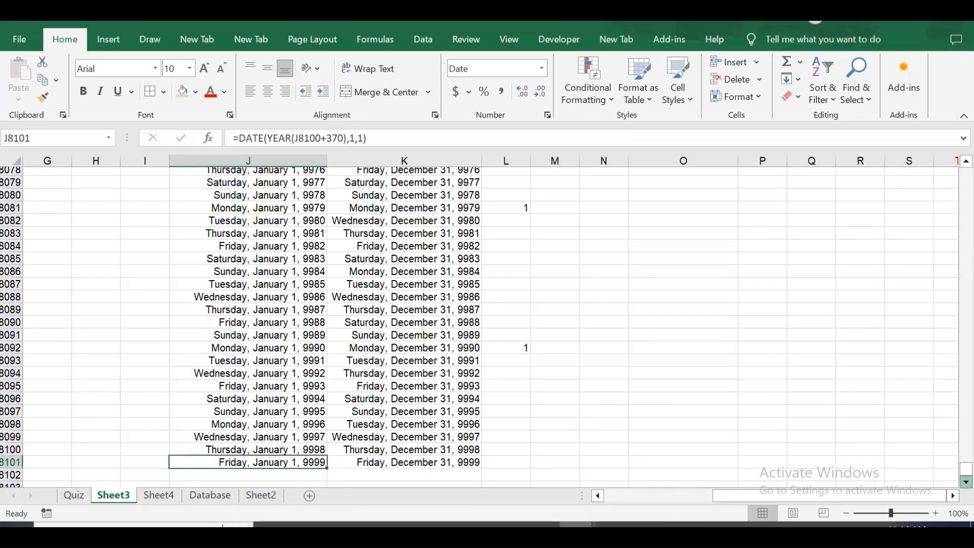
click(266, 444)
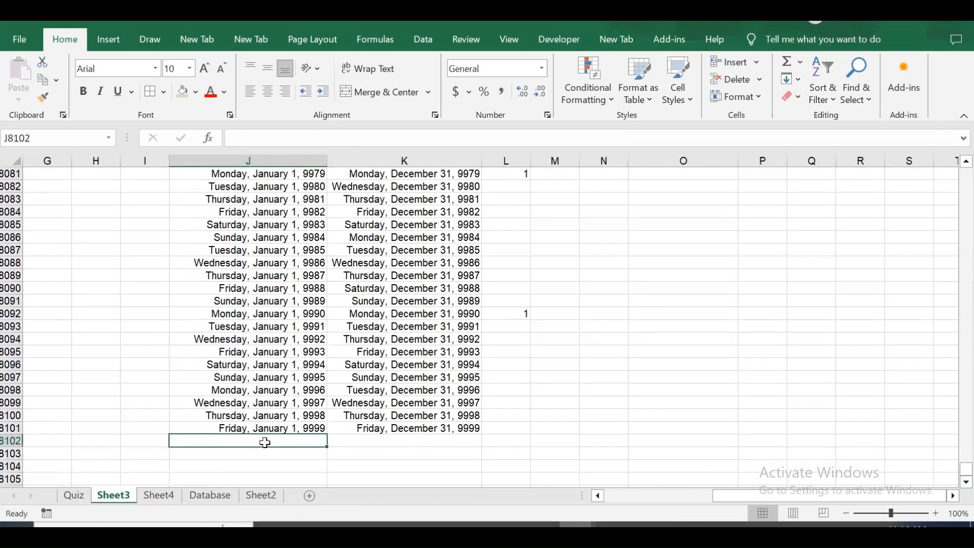
text(=)
click(214, 428)
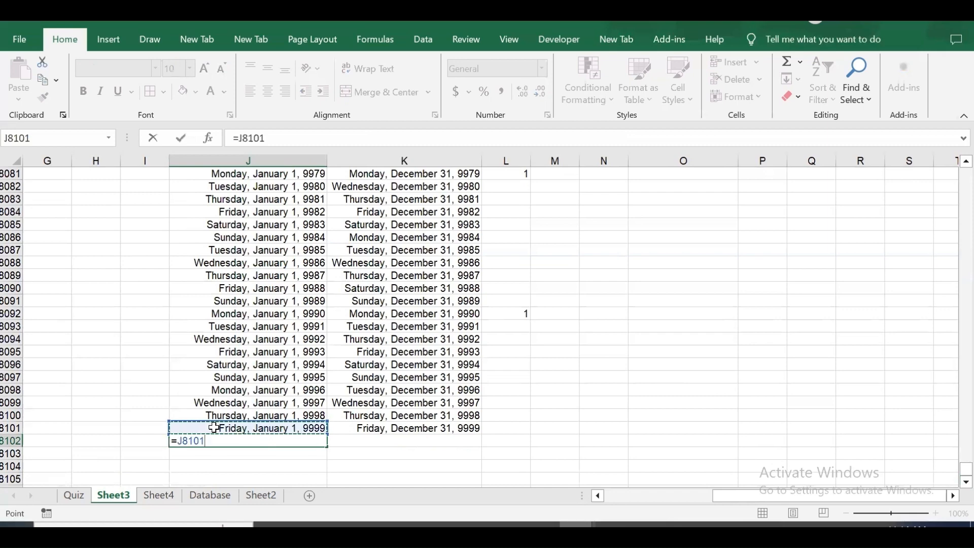
text(+)
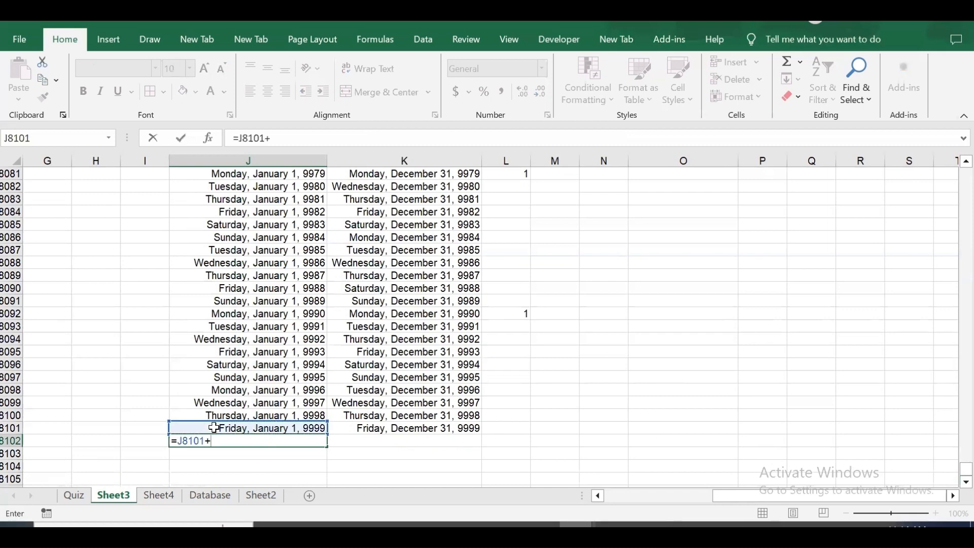
text(1)
key(Return)
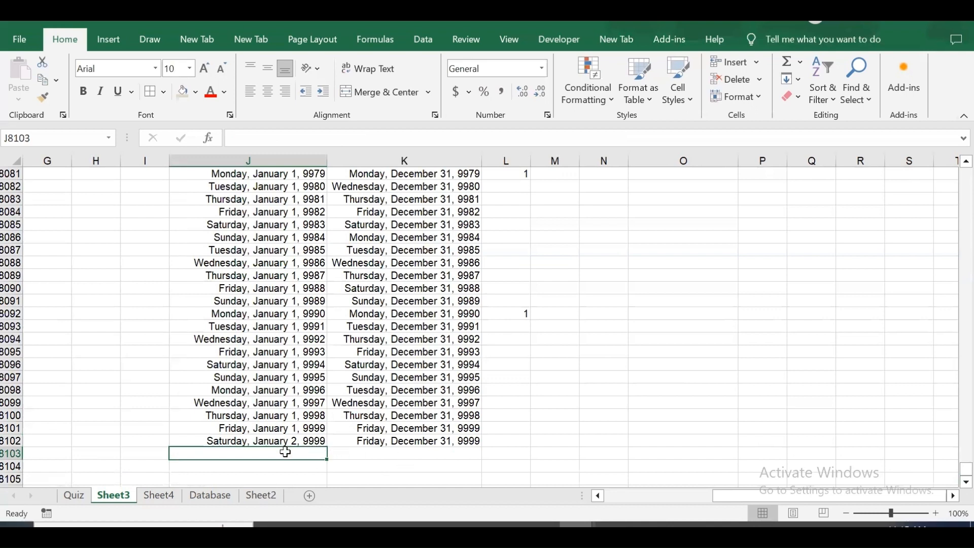
key(ctrl+z)
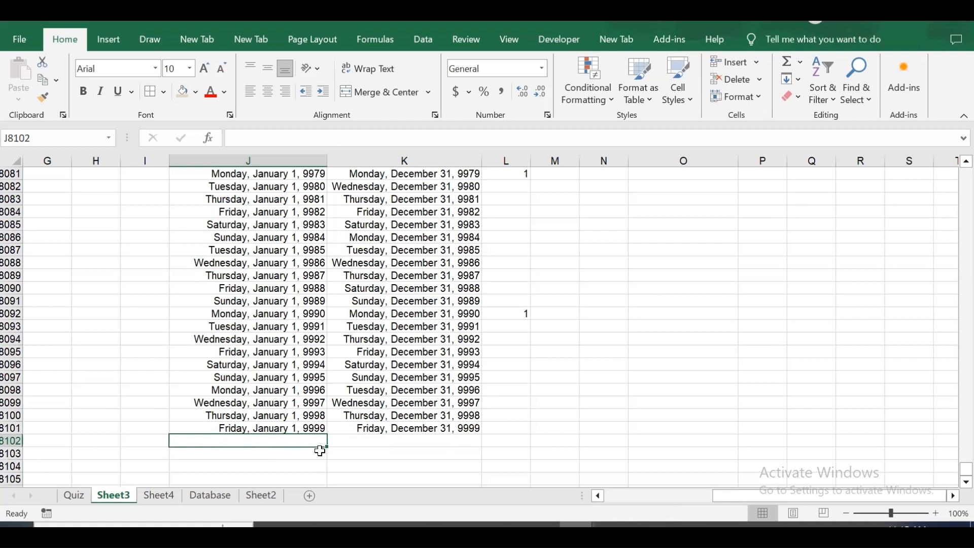
Try the formula =K8101+1 in cell K8102, check the explanation for its result, and clear the cell
click(392, 445)
text(=)
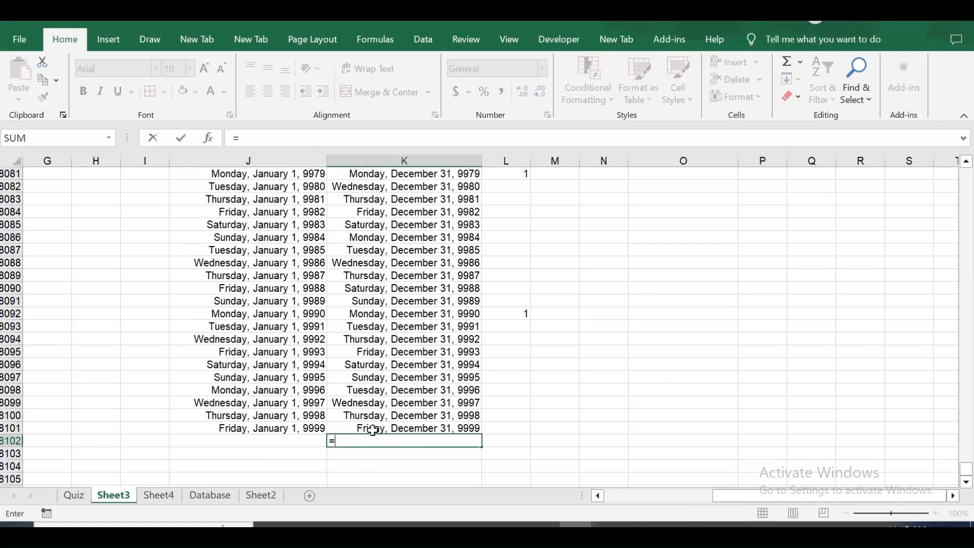
click(373, 430)
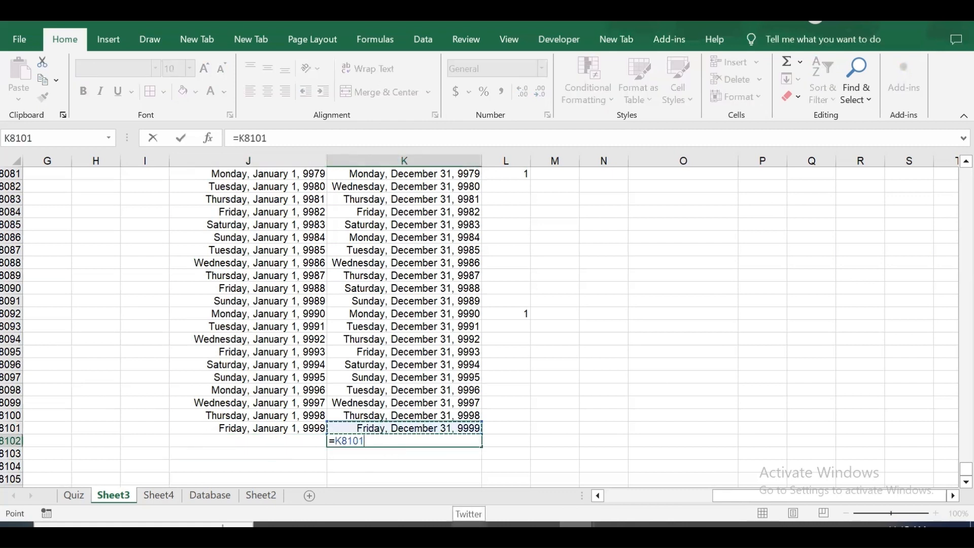
text(+1)
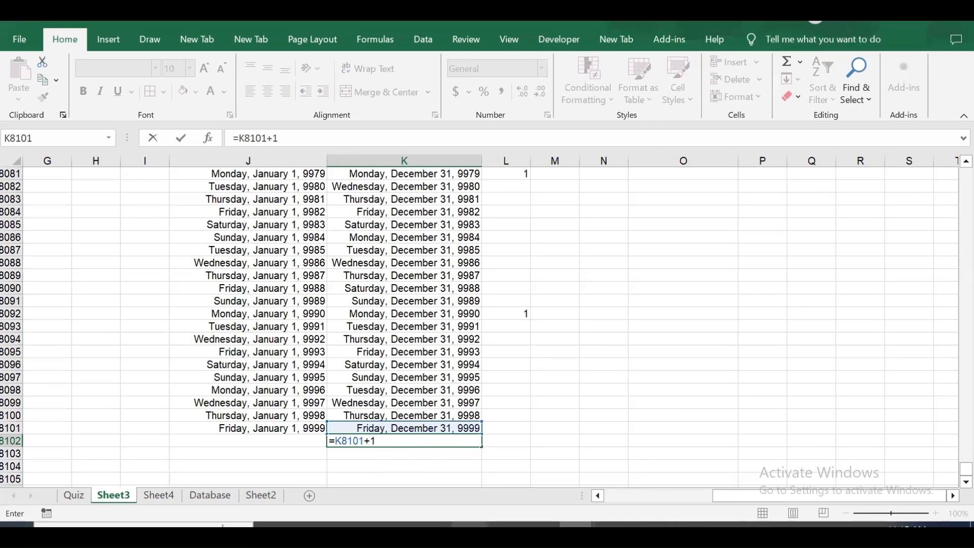
key(Return)
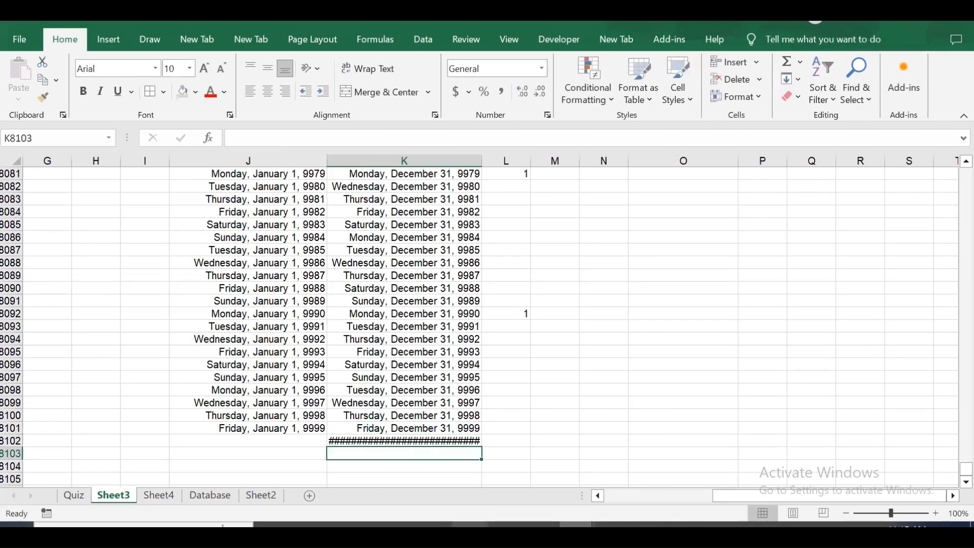
click(349, 442)
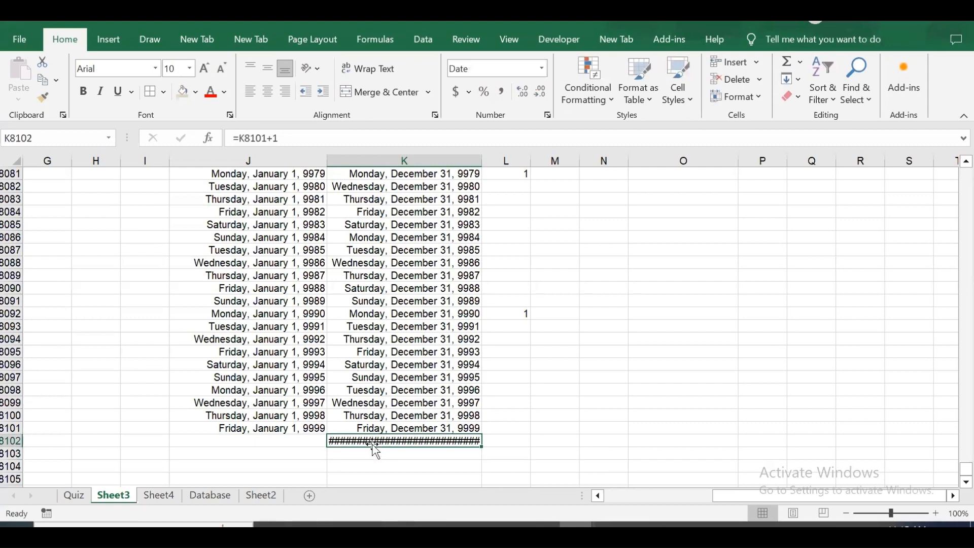
mouse_move(373, 446)
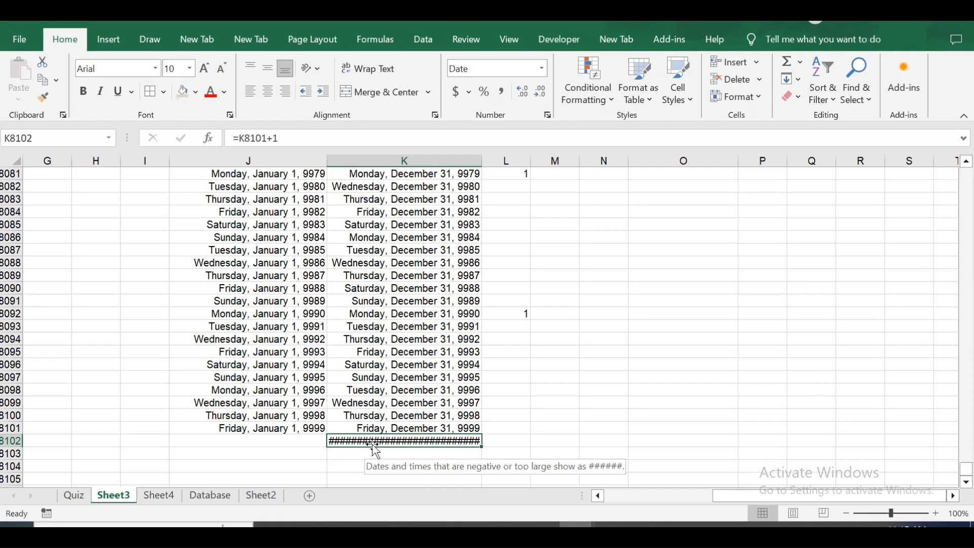
key(Delete)
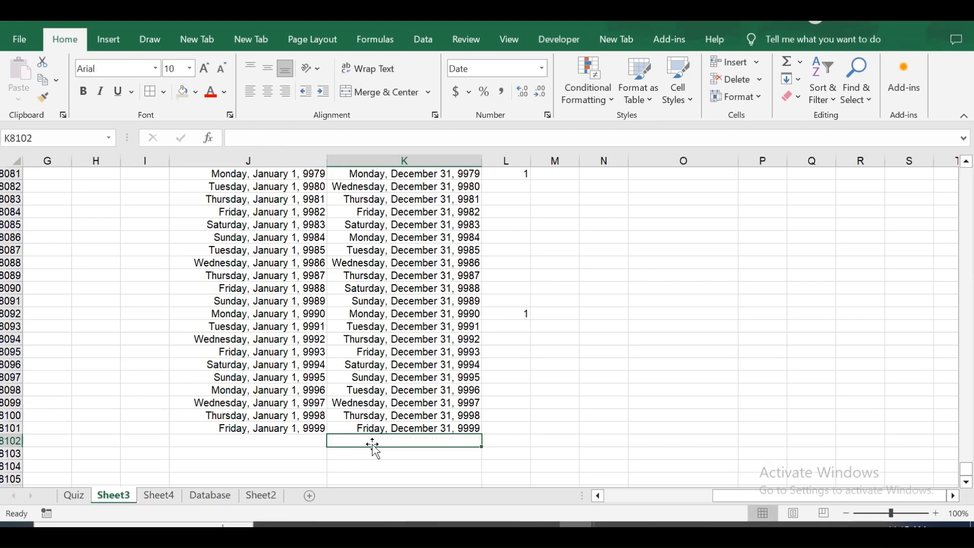
Clear the two sample dates in cells O4 and O5
click(279, 432)
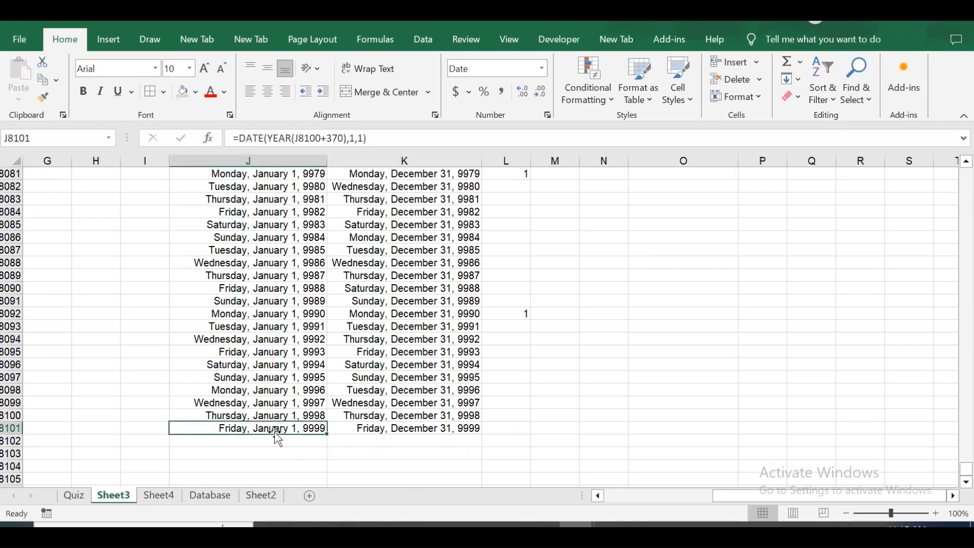
key(Page_Up)
key(Page_Up)
key(Page_Up)
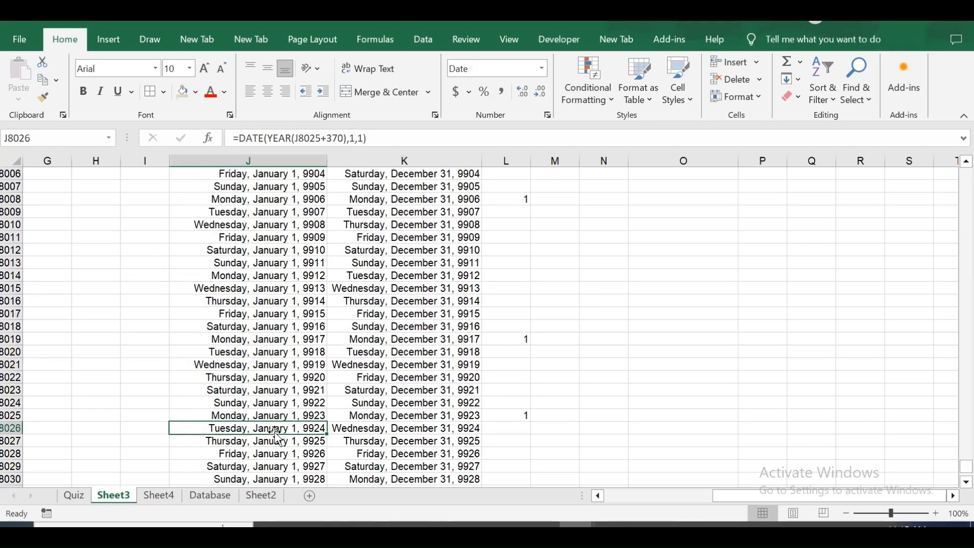
key(ctrl+Down)
key(ctrl+Down)
key(ctrl+Up)
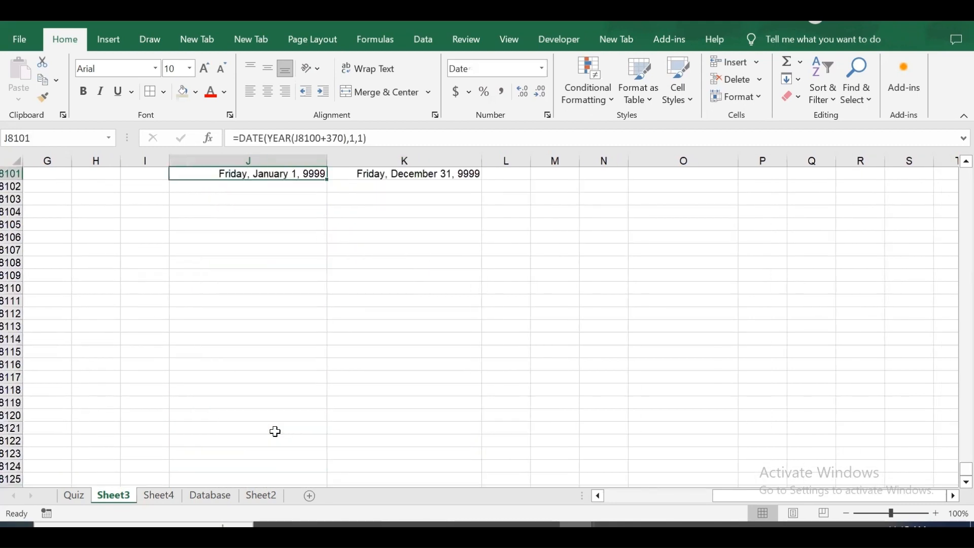
key(ctrl+Up)
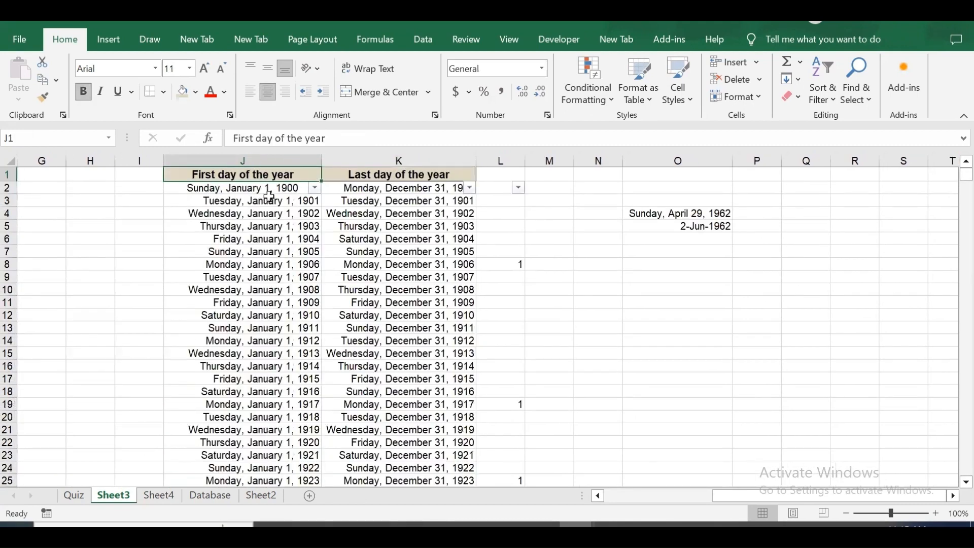
drag(643, 216, 672, 229)
key(Delete)
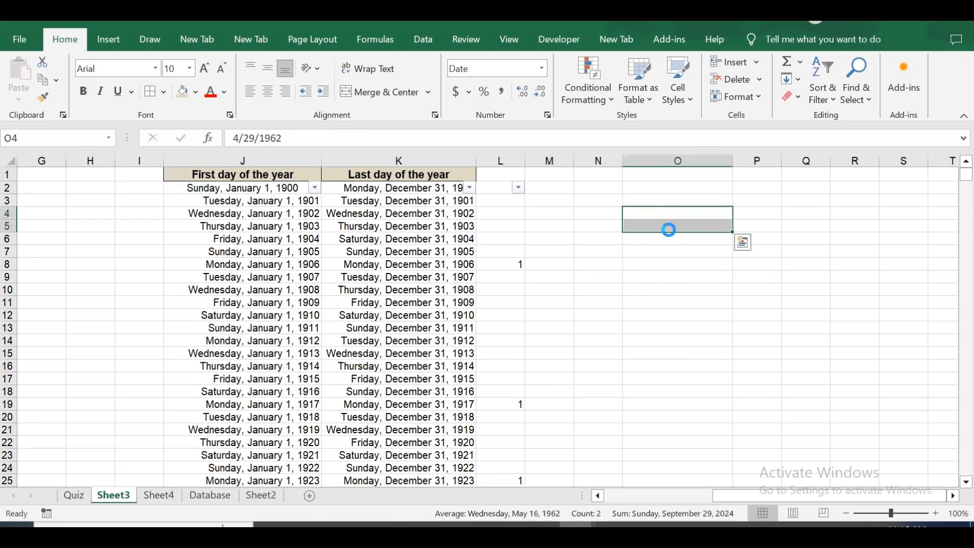
Examine the typed starting dates in J2 and K2 and the DATE and YEAR formulas in J3, K3 and J4
click(259, 188)
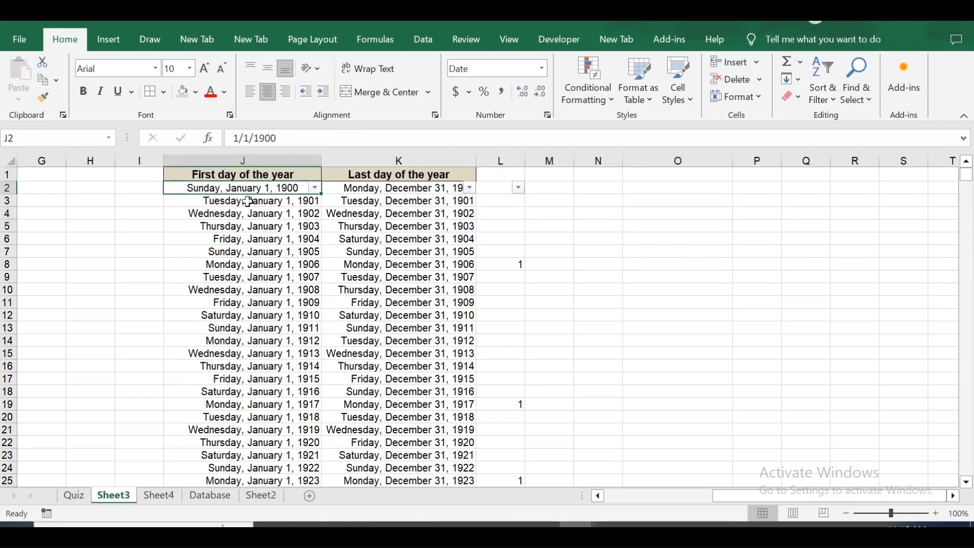
click(248, 202)
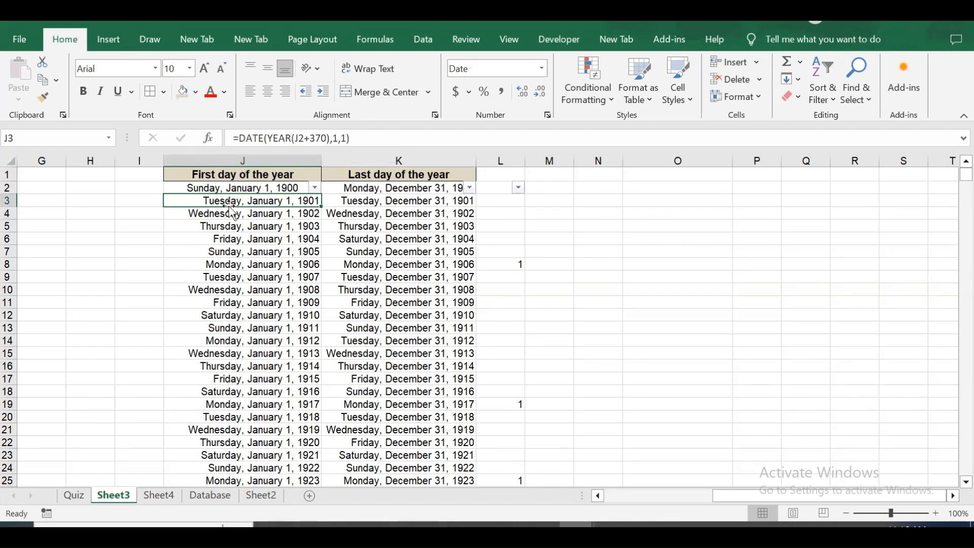
click(379, 202)
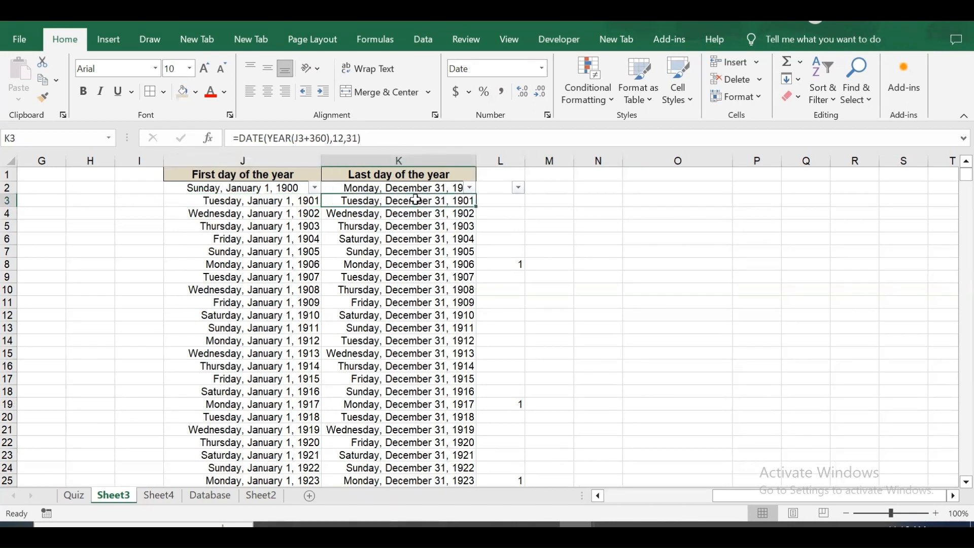
click(227, 199)
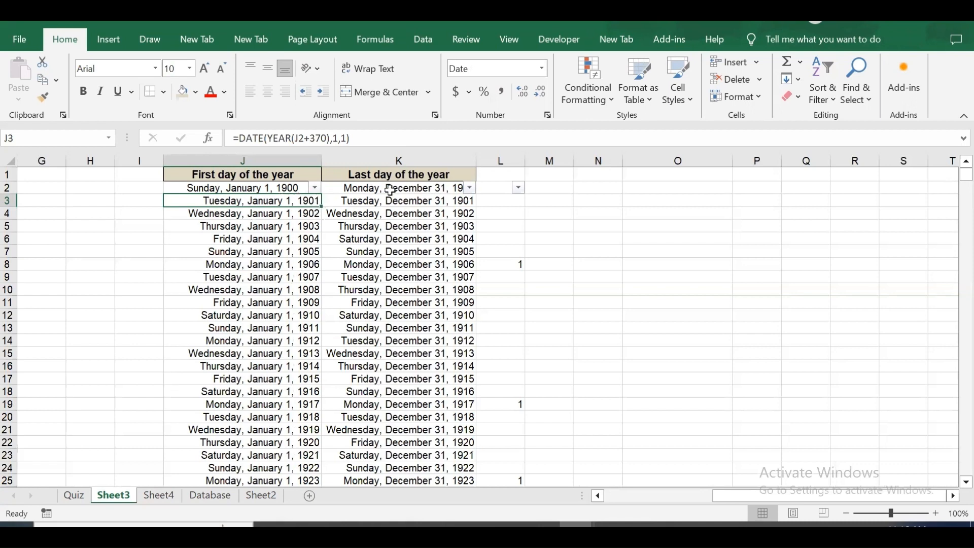
click(370, 201)
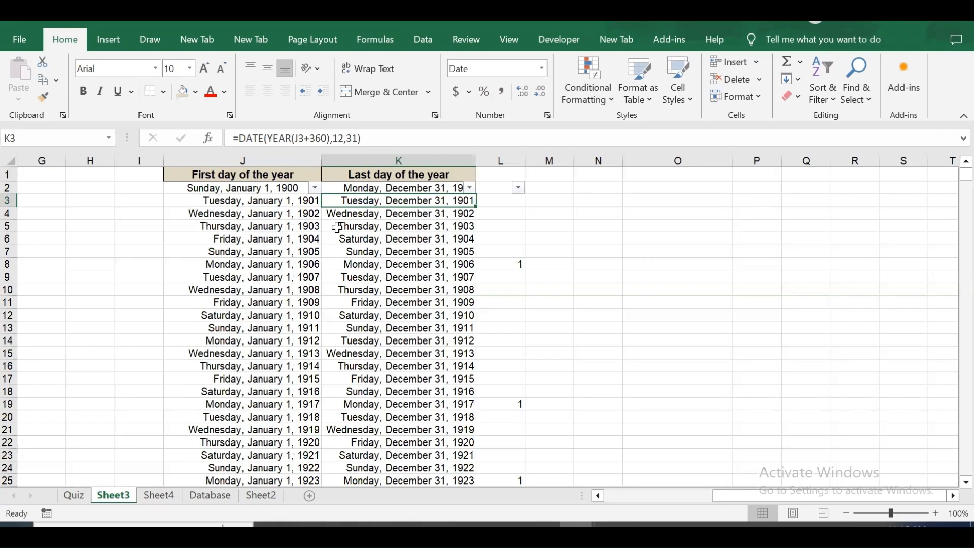
key(ctrl+Down)
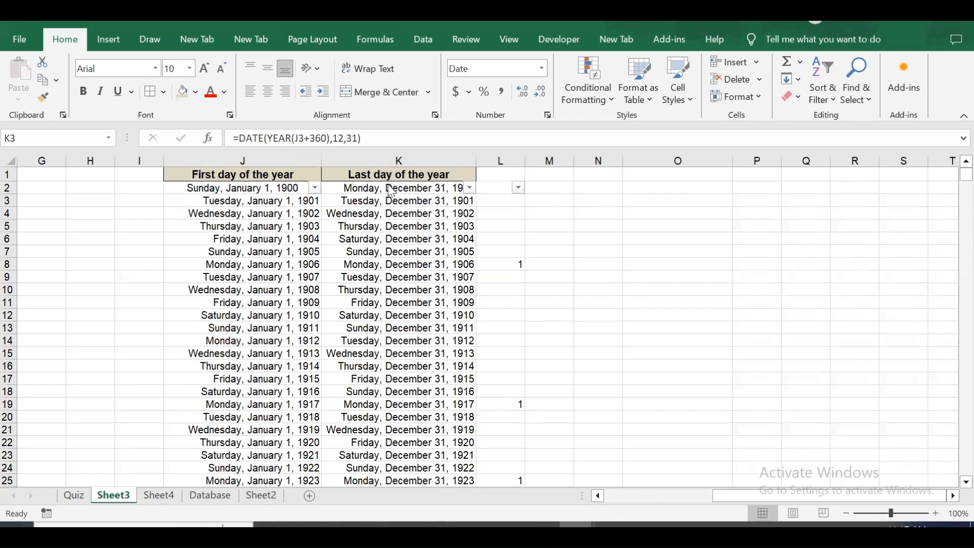
click(213, 188)
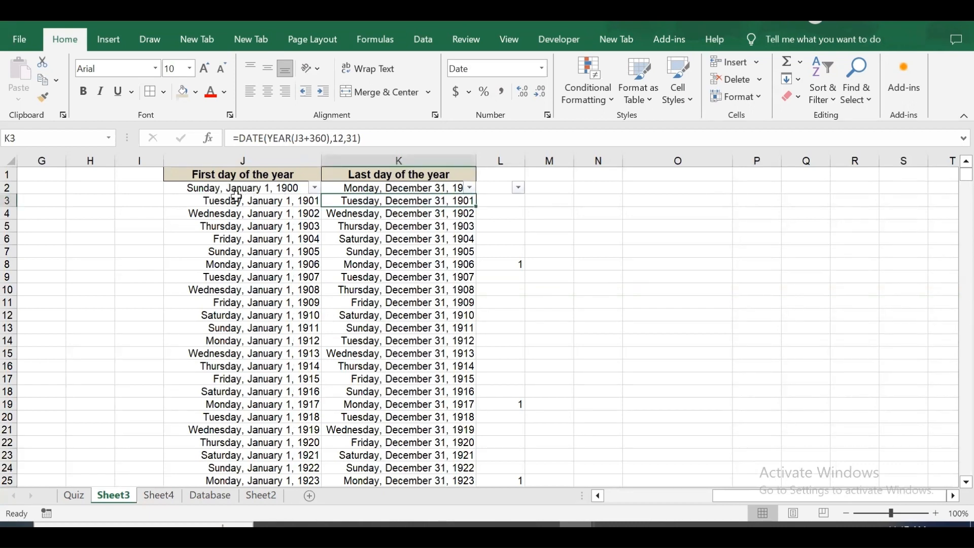
click(212, 191)
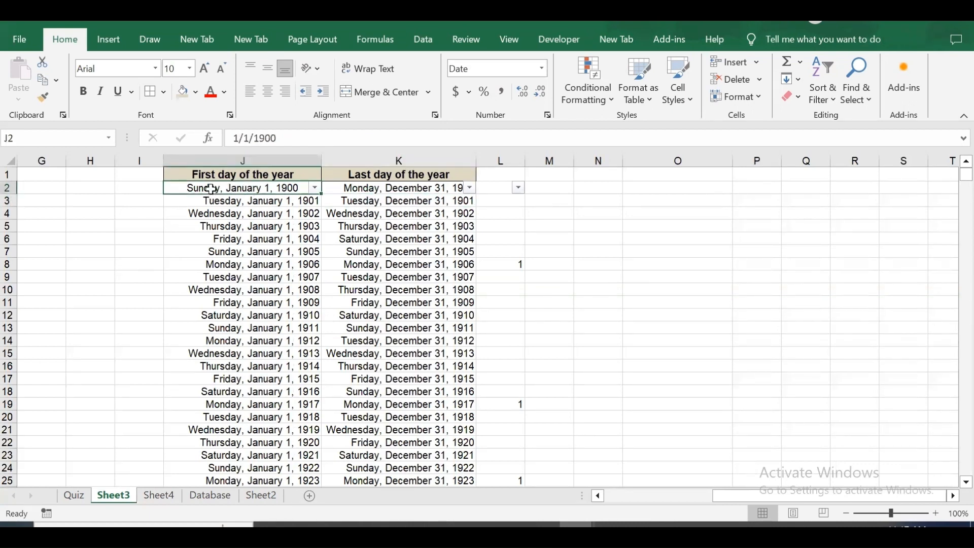
click(355, 189)
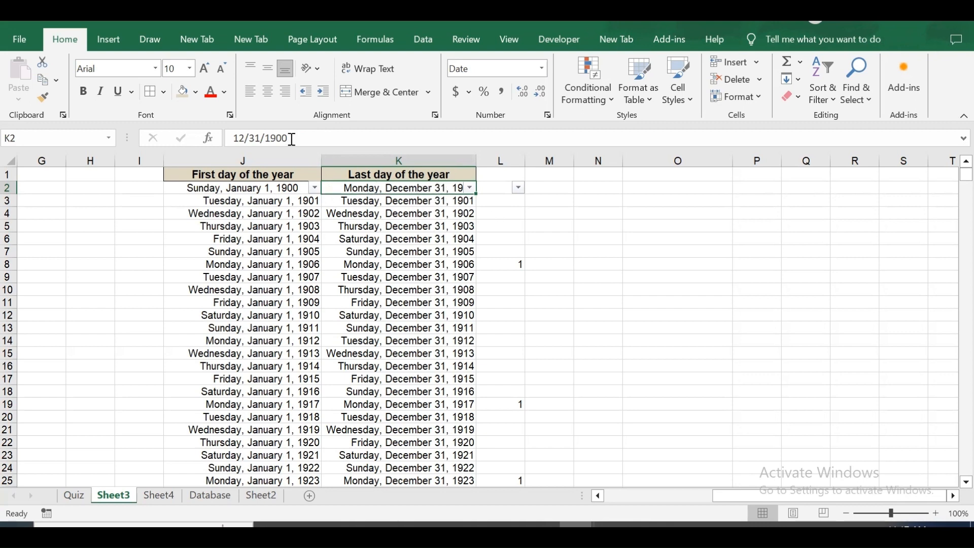
click(229, 214)
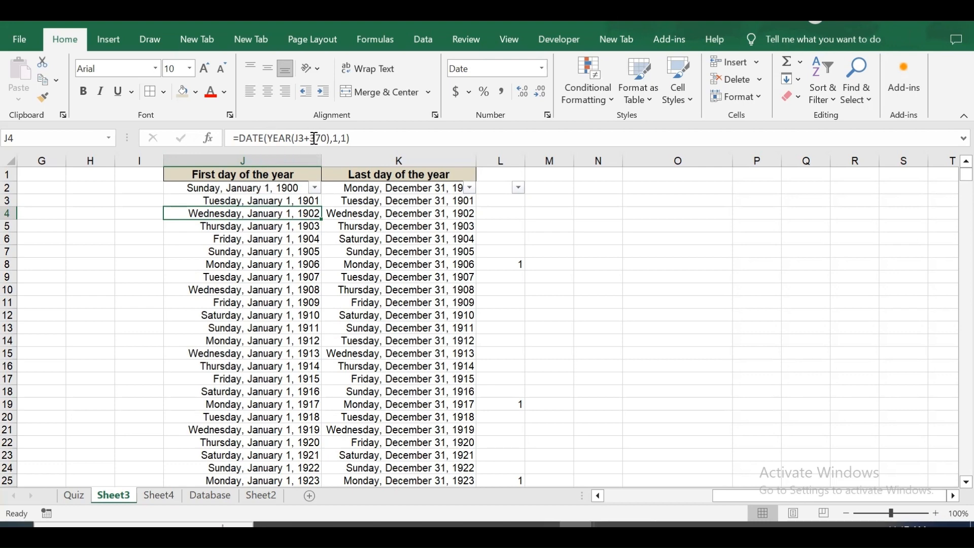
click(252, 199)
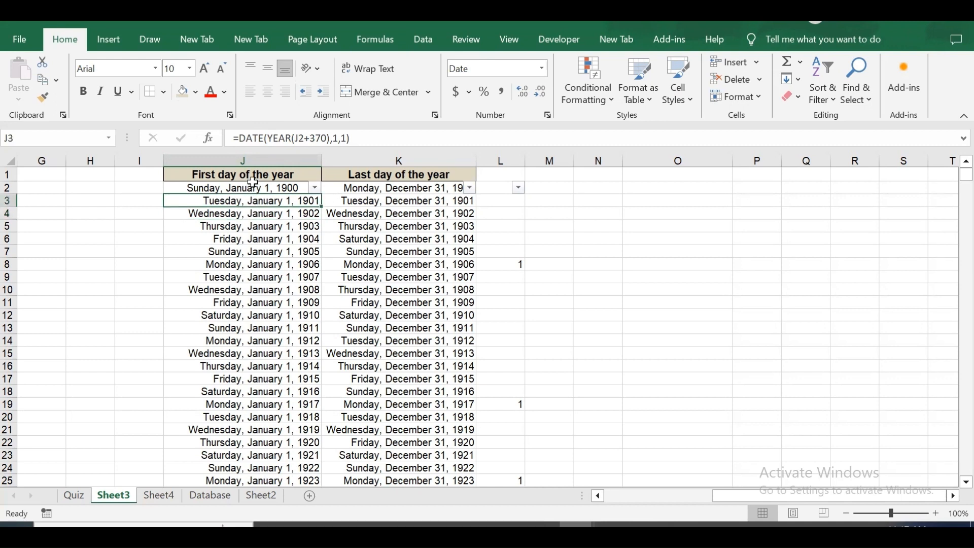
click(245, 187)
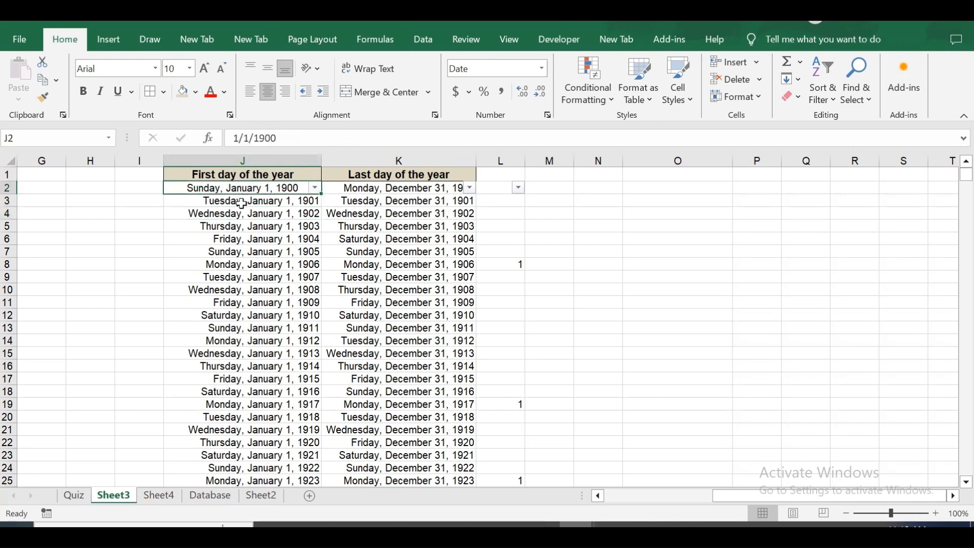
Enter the formula =DATE(1962,4,29) in cell O3 as a DATE function example
click(243, 203)
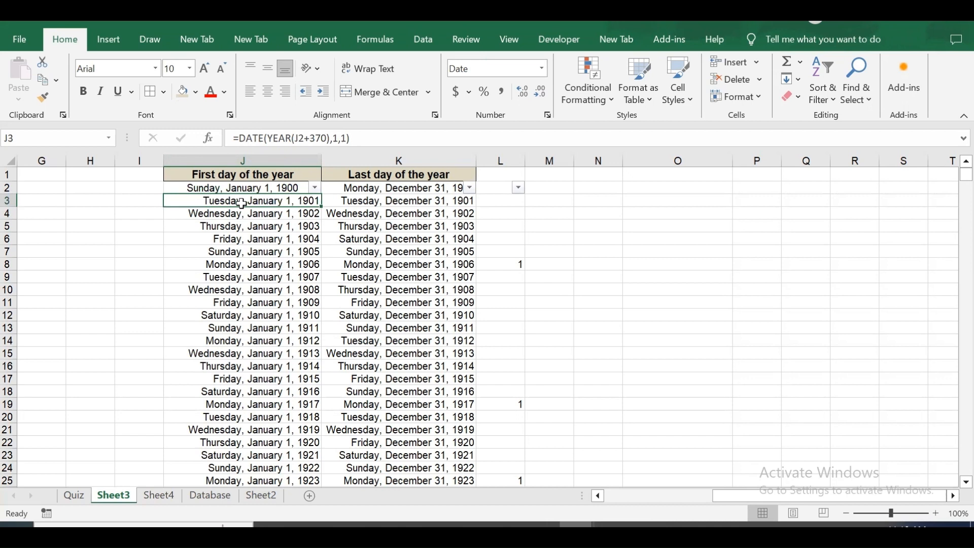
click(675, 203)
text(=)
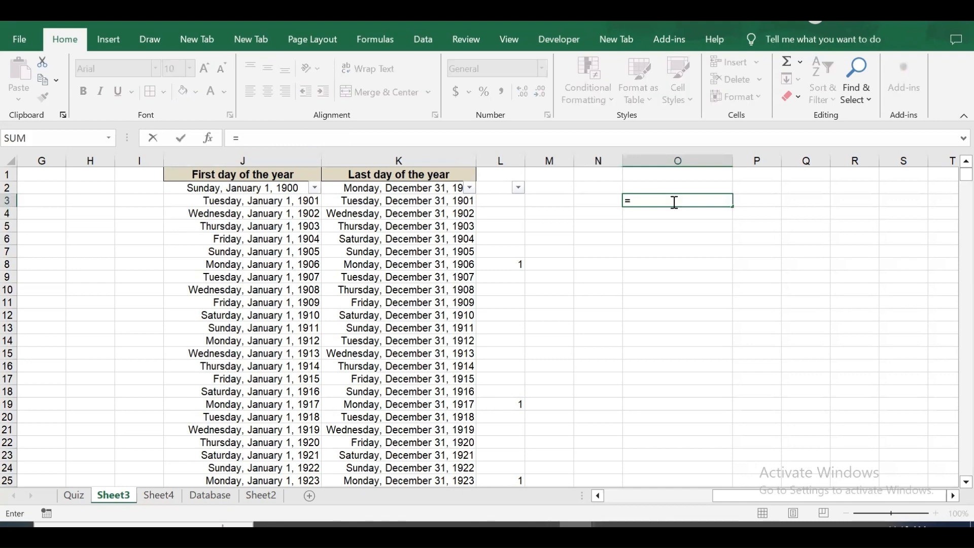
text(date)
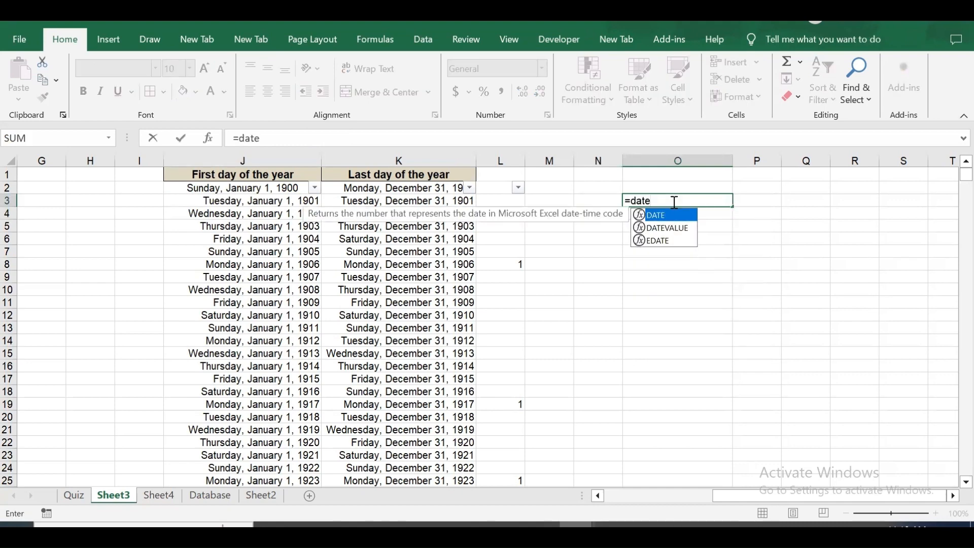
text(()
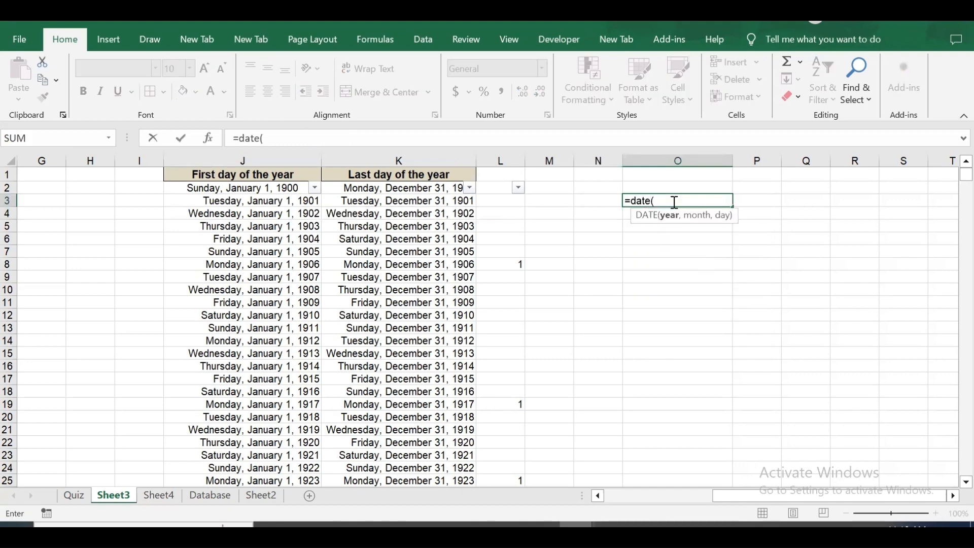
text(1962,)
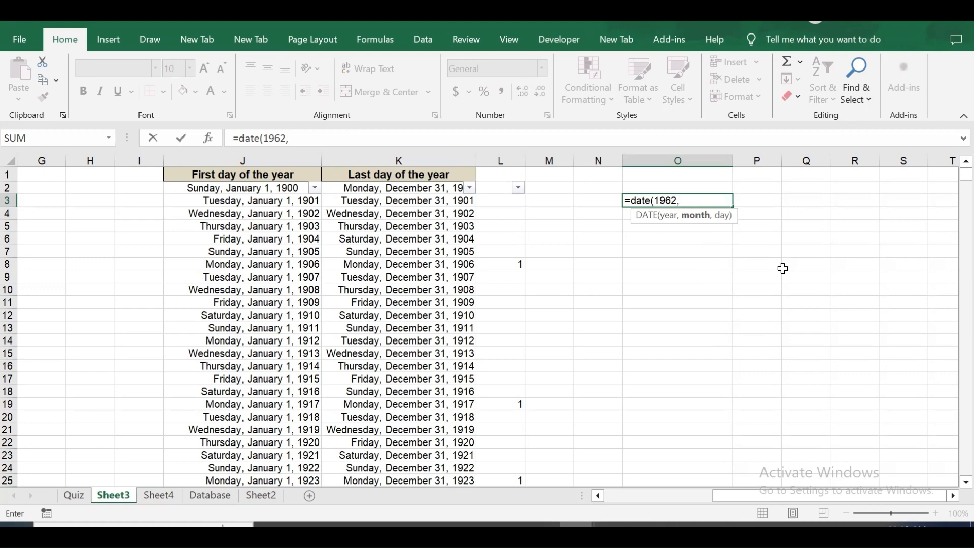
text(,29)
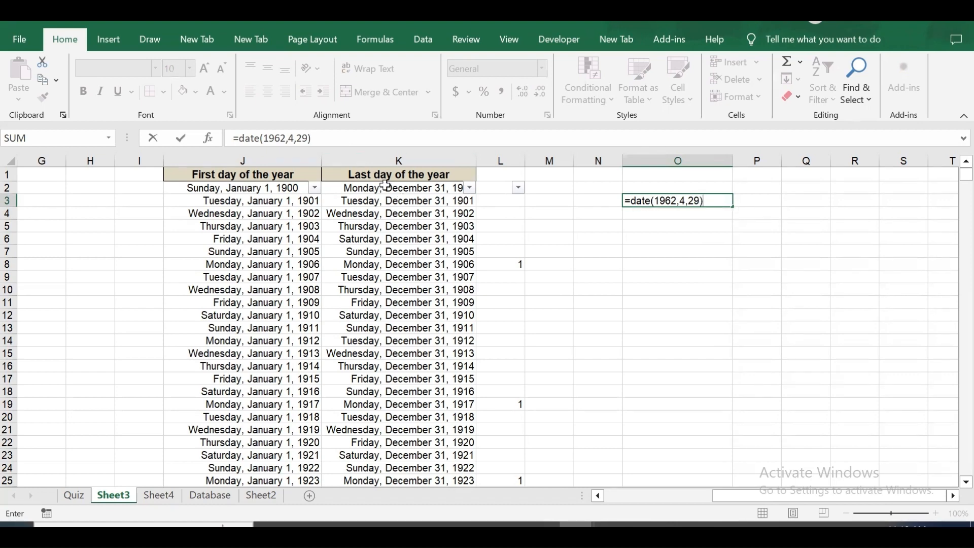
key(Return)
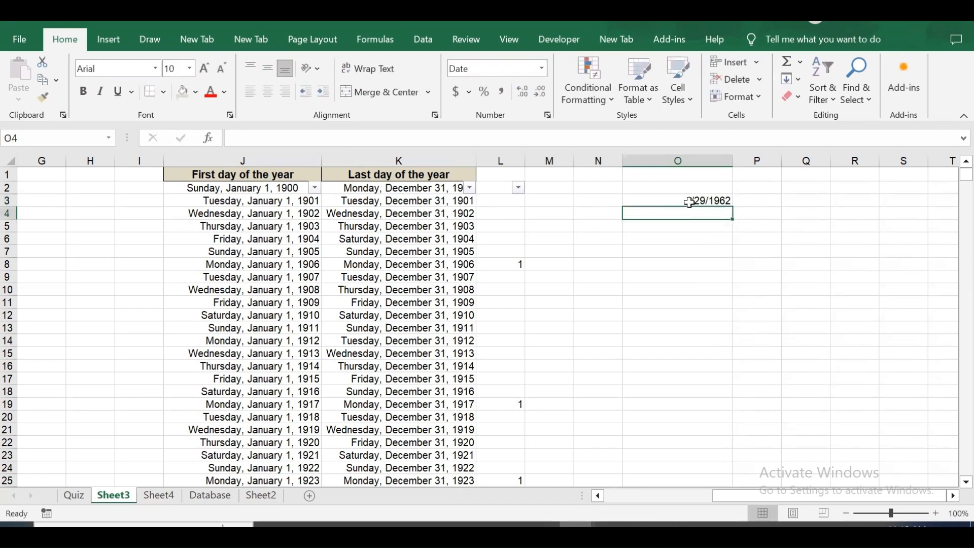
Show the DATE formula in O3 as text by putting an apostrophe in front of it
click(237, 189)
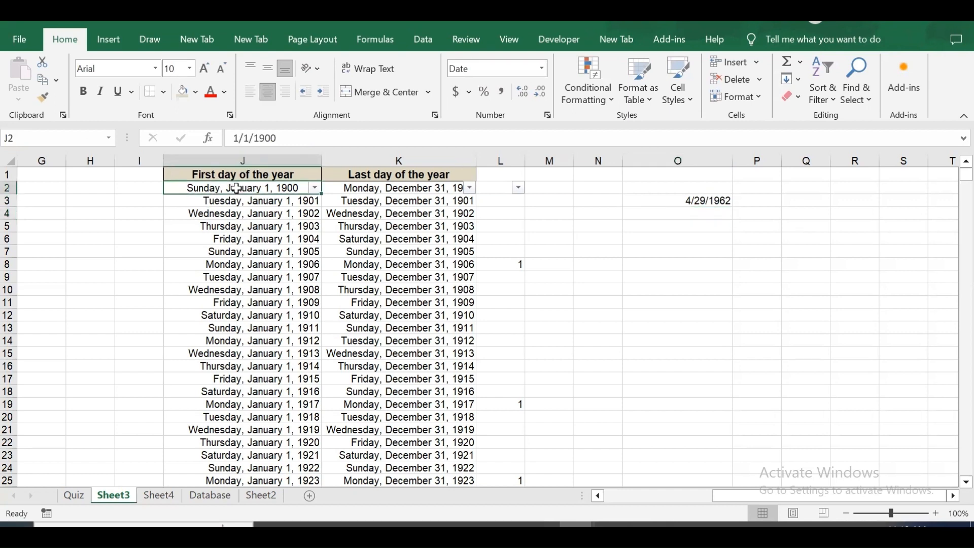
click(252, 202)
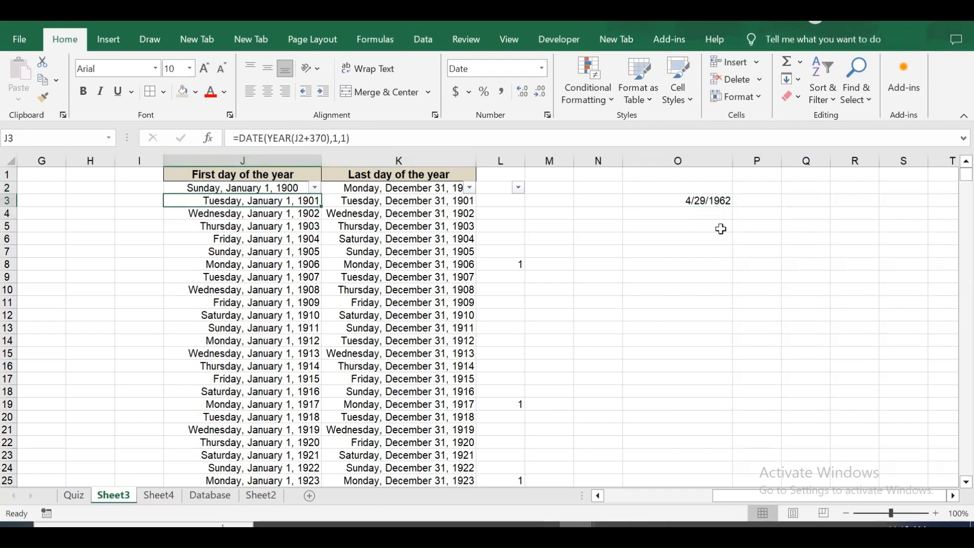
click(676, 201)
click(228, 138)
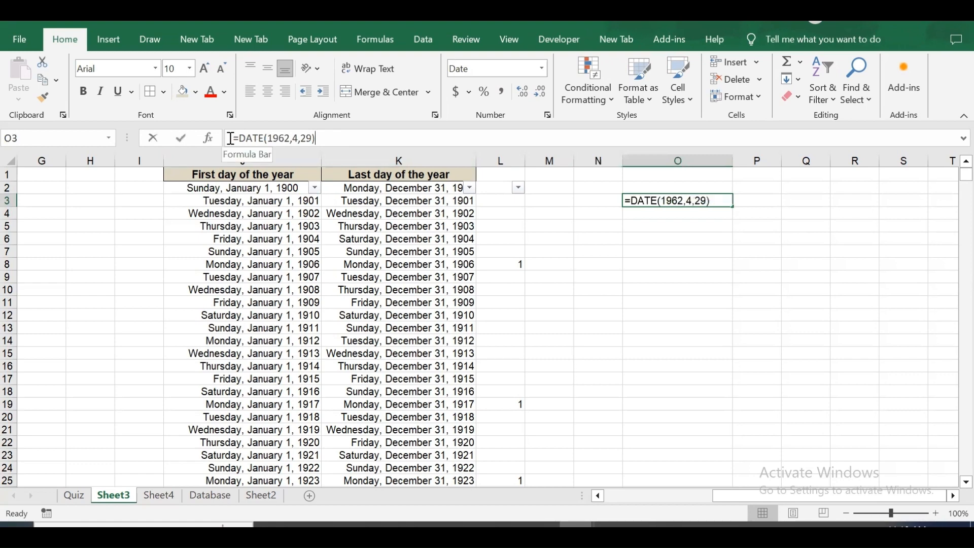
key(Return)
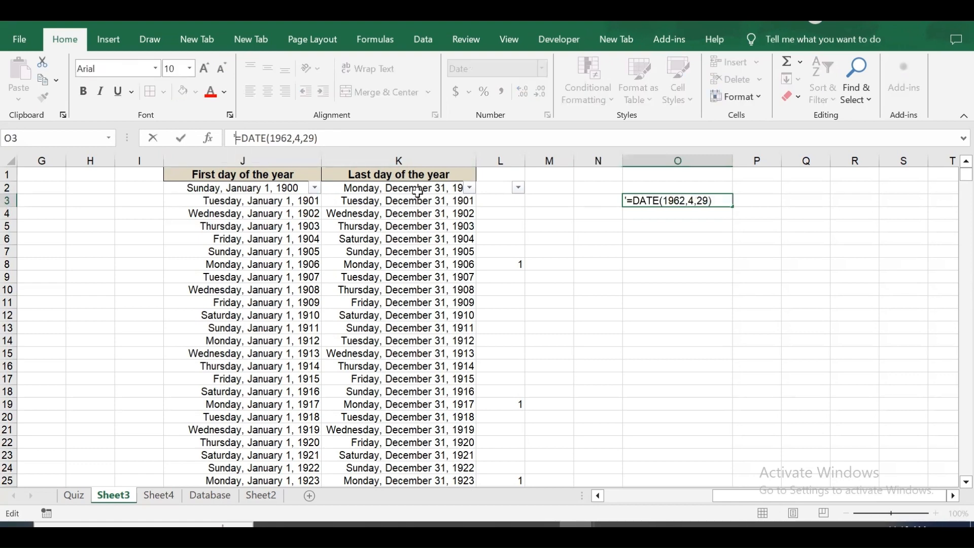
click(228, 189)
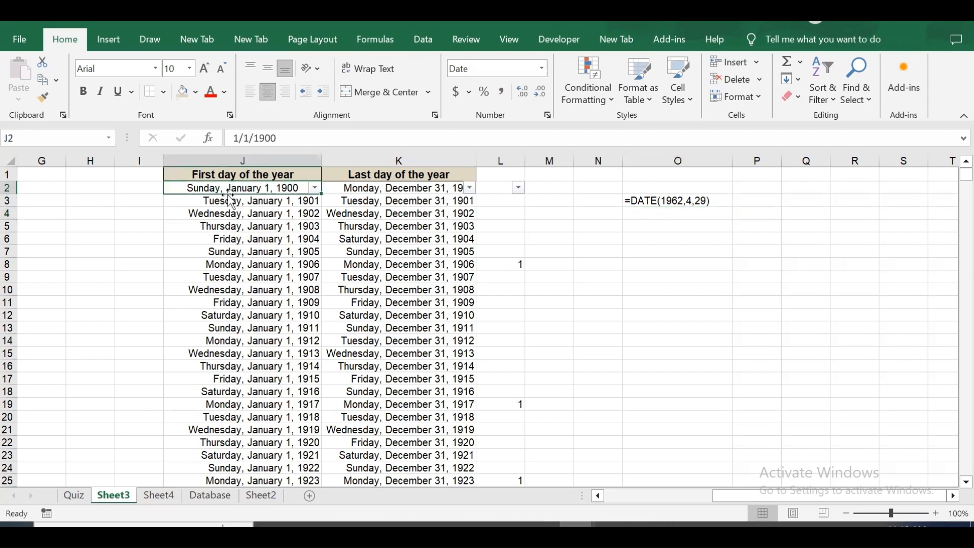
Examine the J2+370 argument and the YEAR part of the formula in J3, leaving the formula as it is
click(230, 201)
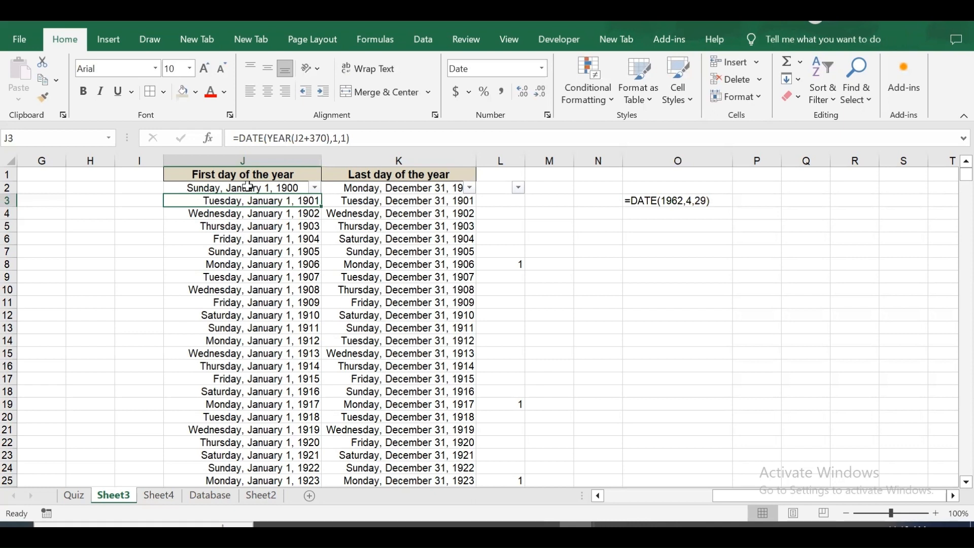
key(F2)
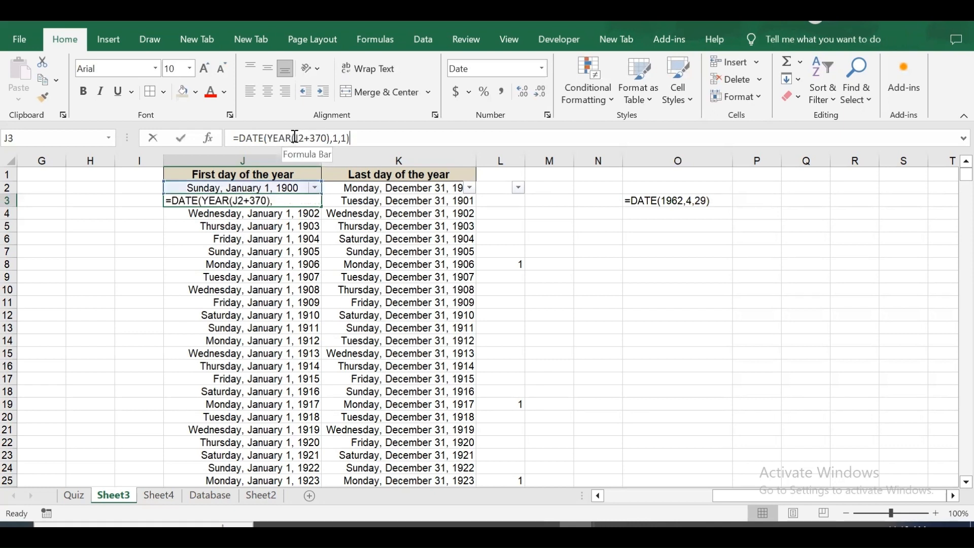
drag(294, 137, 325, 137)
drag(329, 137, 327, 137)
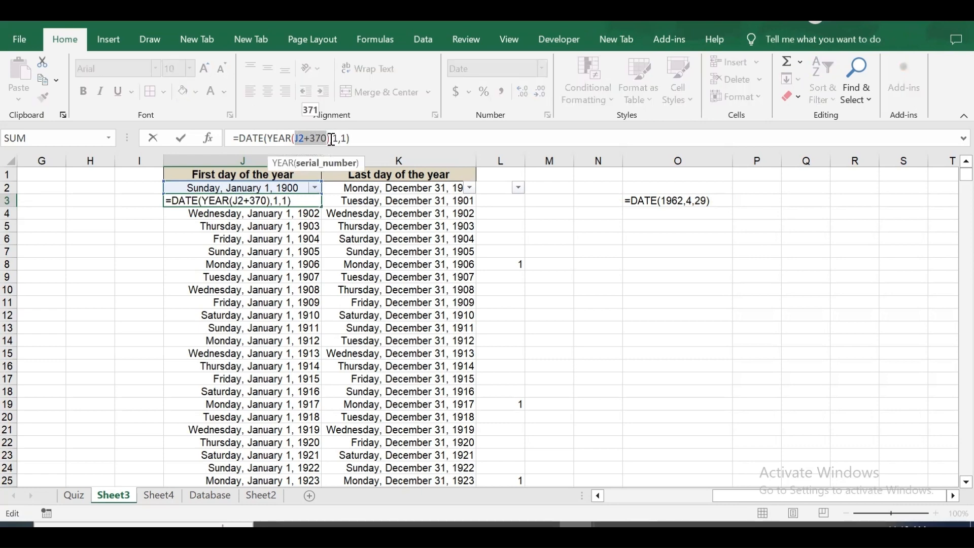
drag(333, 137, 269, 135)
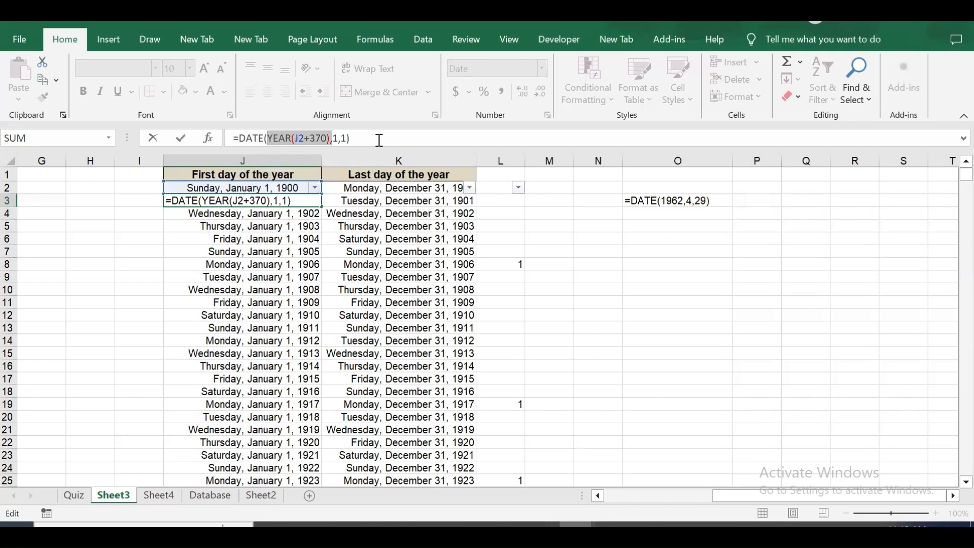
key(Return)
Fill the J3 formula down the First day of the year column, check its last row, and return to the header
click(279, 190)
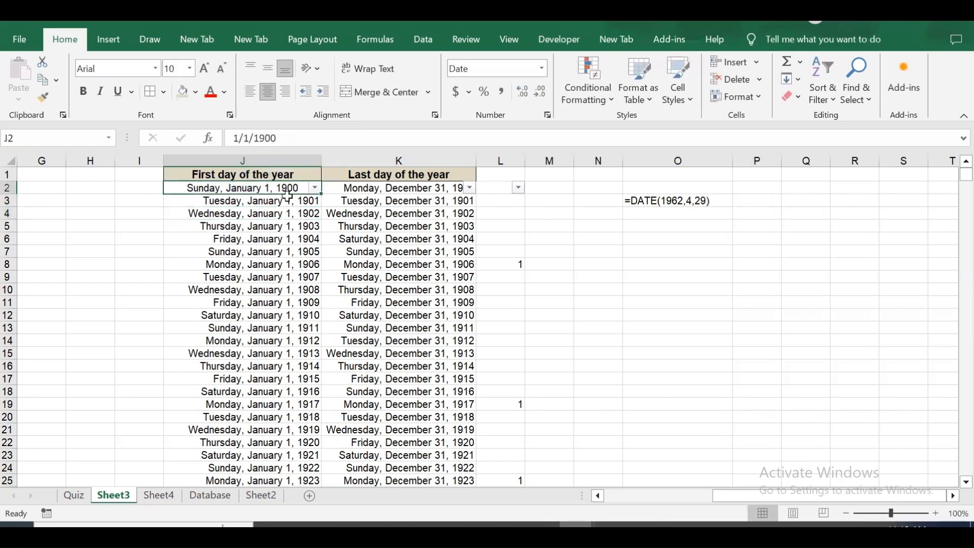
click(281, 202)
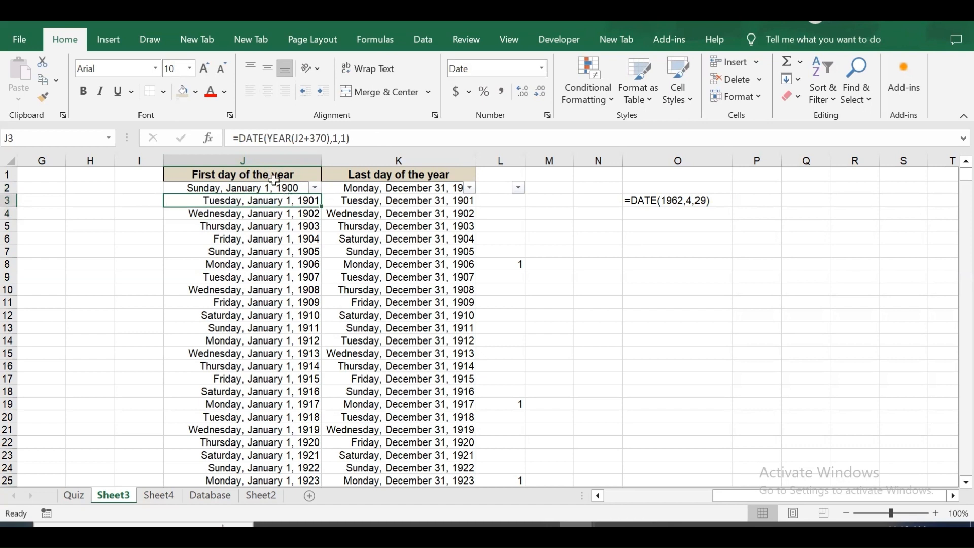
double_click(320, 207)
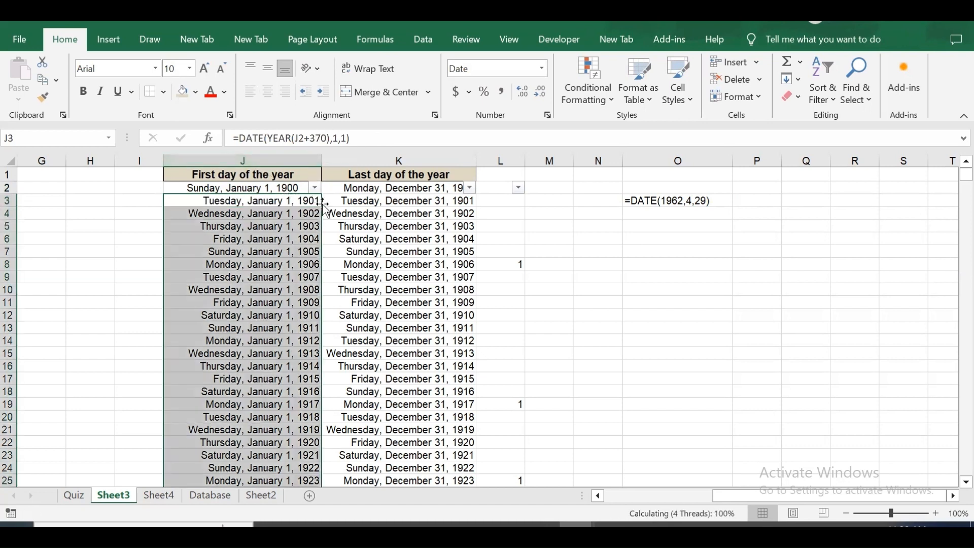
click(269, 205)
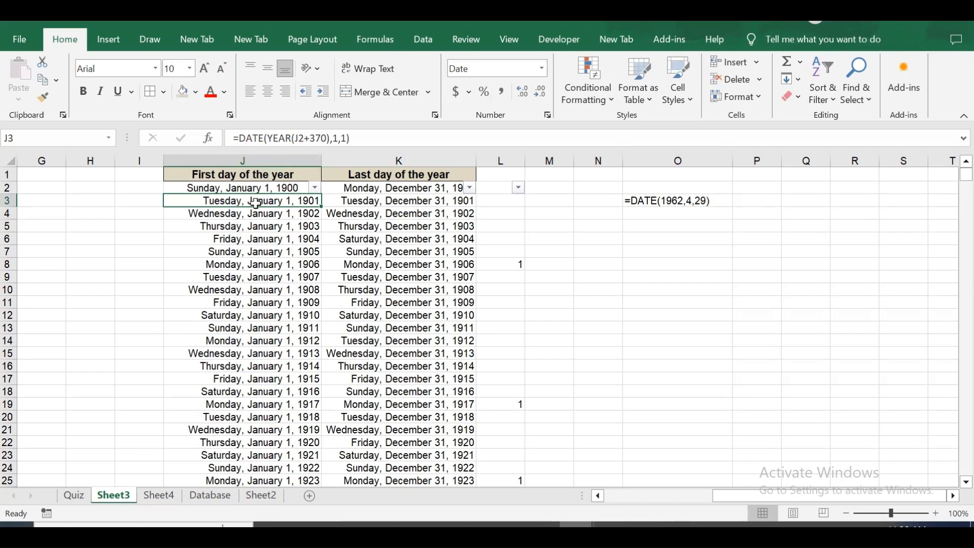
key(ctrl+Down)
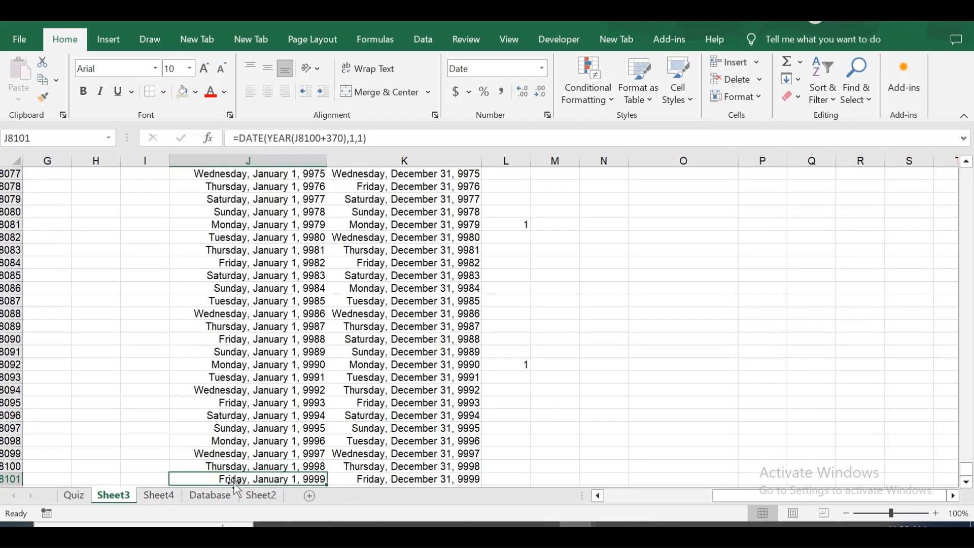
key(ctrl+Up)
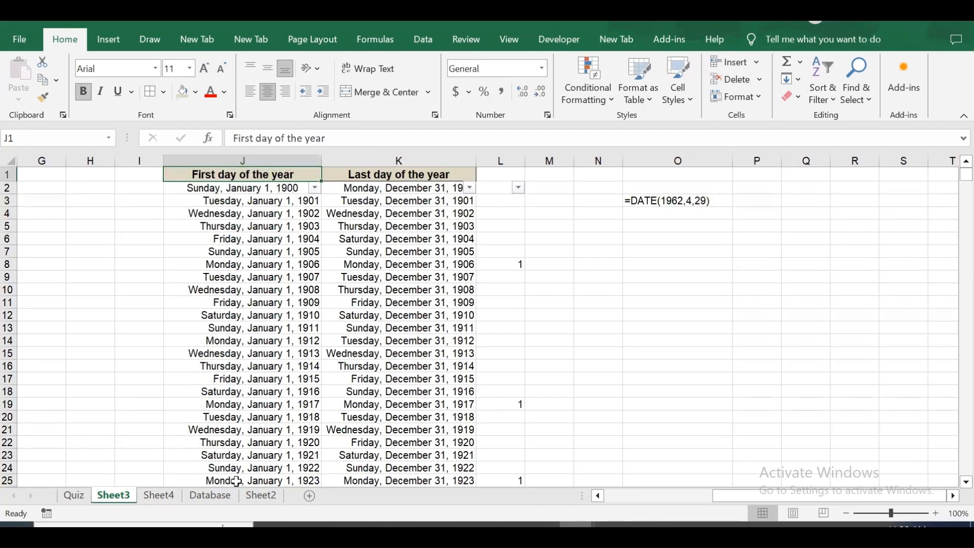
Examine the typed starting dates in J2 and K2 and the YEAR argument of the Last day of the year formula in K3
click(231, 189)
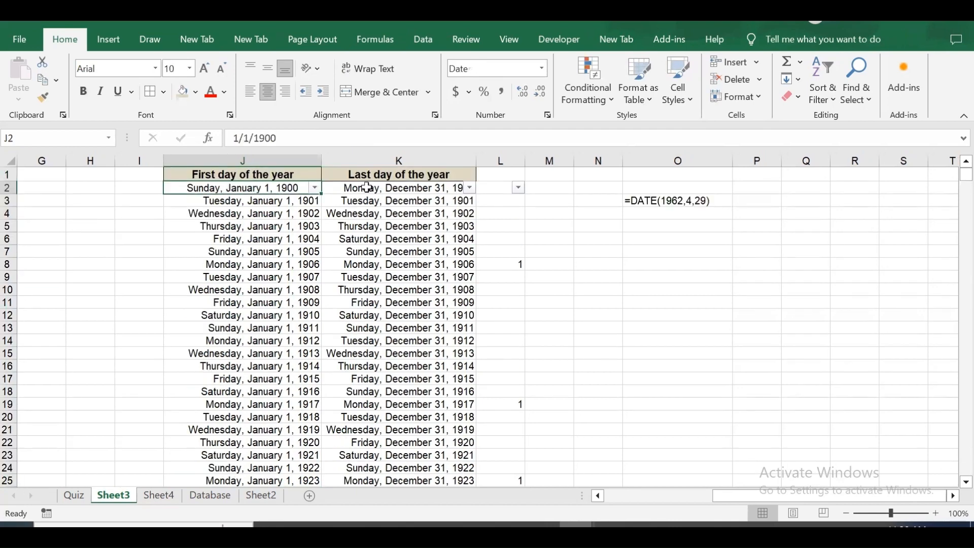
click(359, 175)
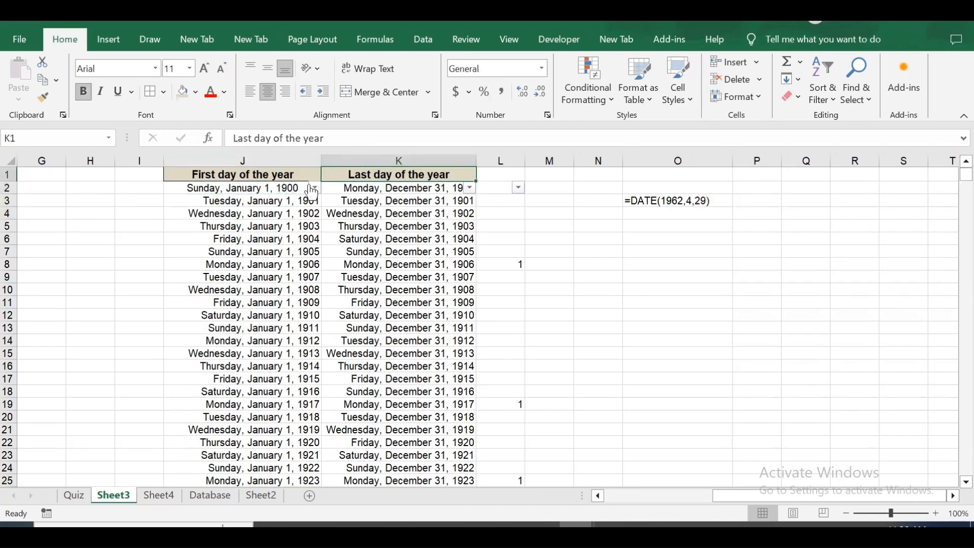
click(368, 189)
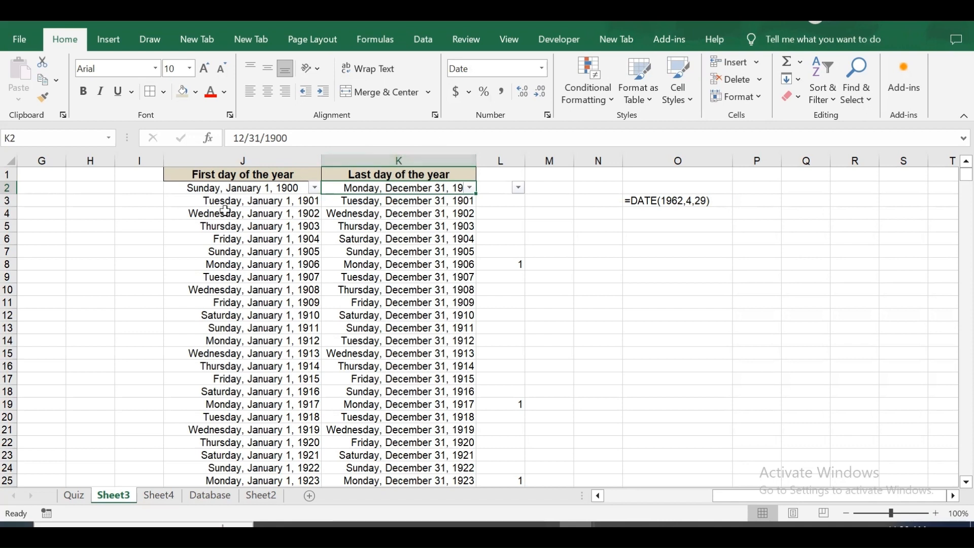
click(231, 189)
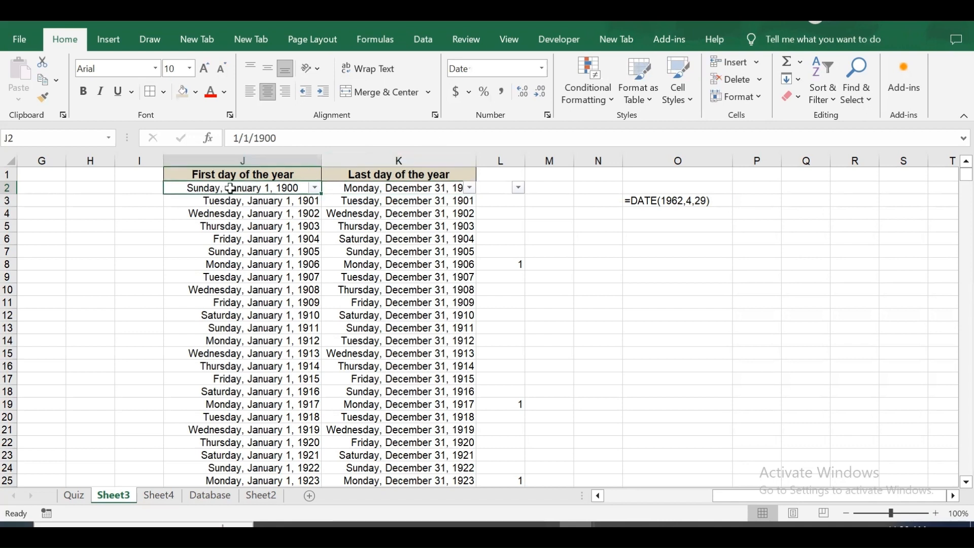
click(381, 188)
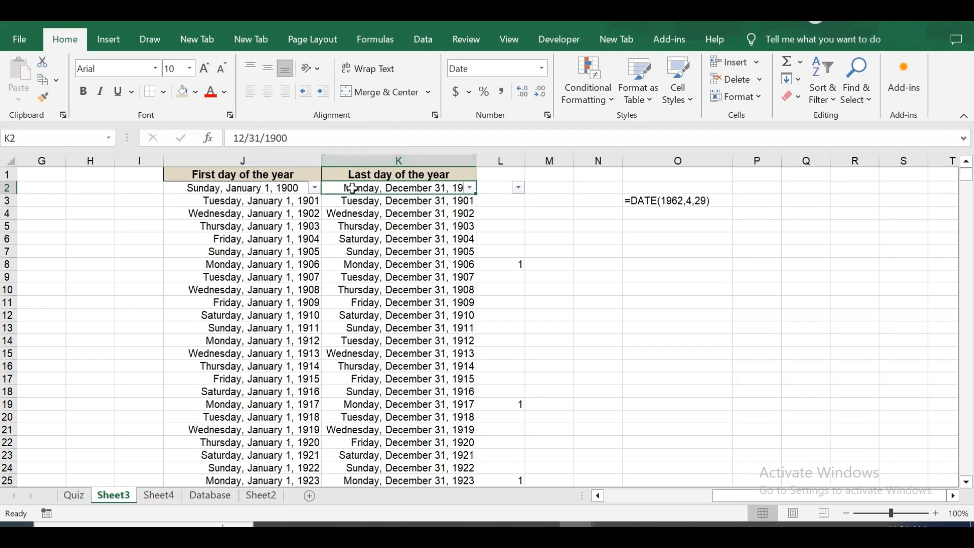
click(339, 202)
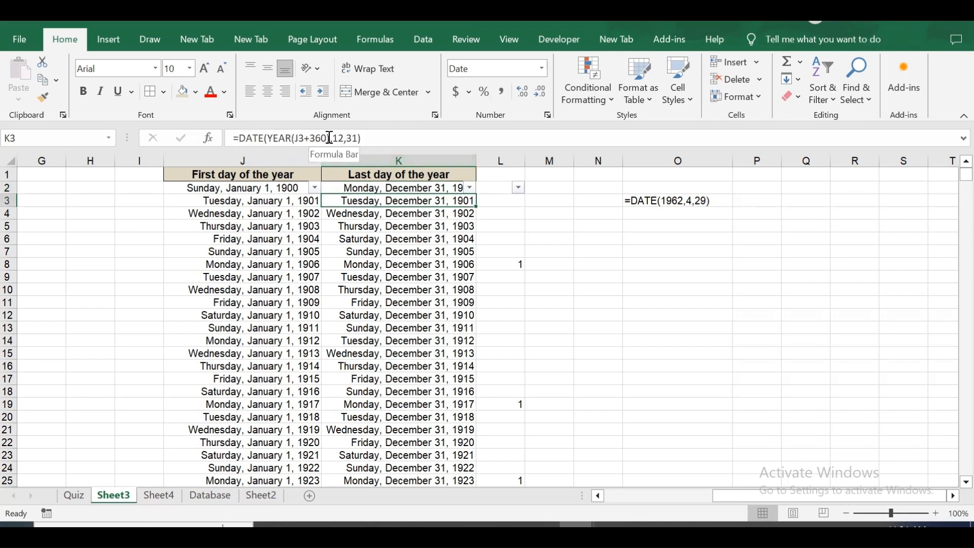
click(307, 138)
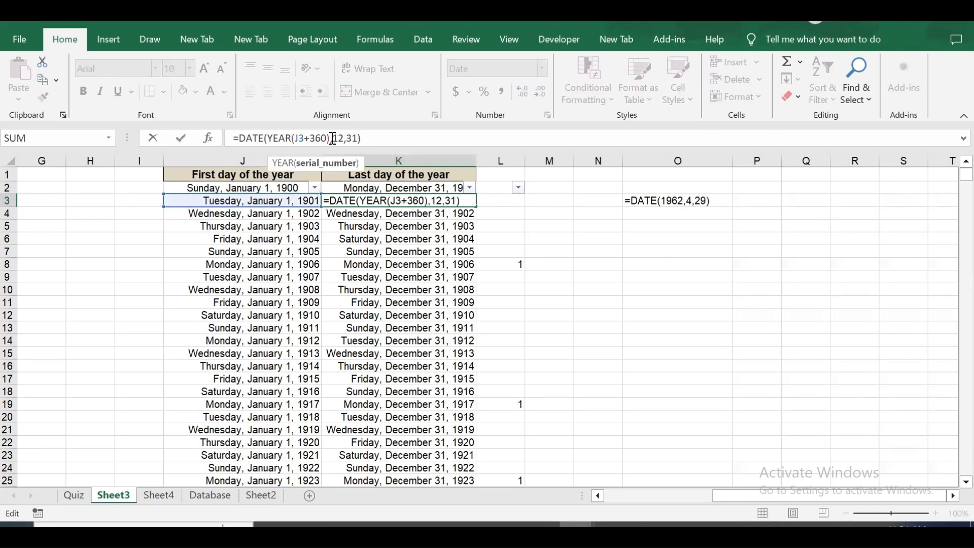
key(Escape)
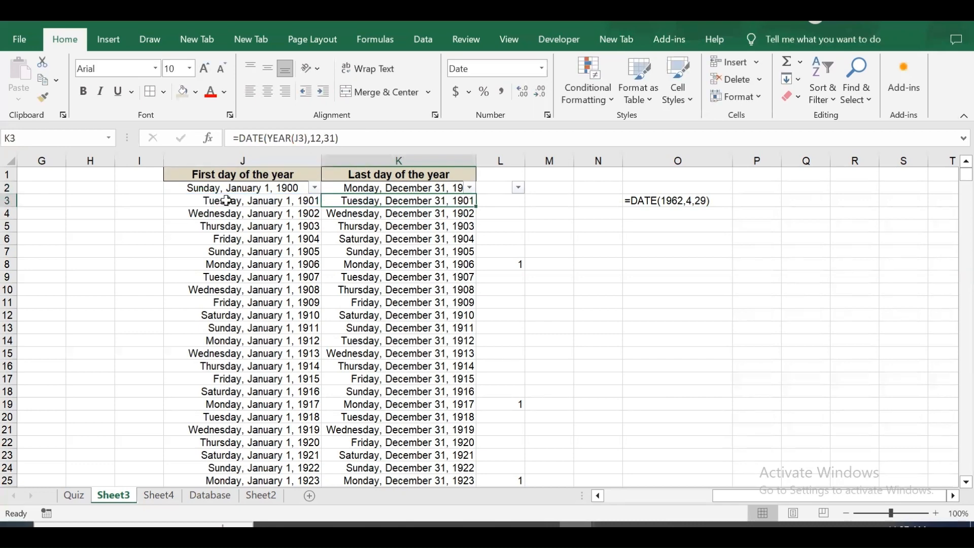
Examine the J2 reference and the year, month and day arguments of the DATE formula in J3, leaving it as it is
click(227, 201)
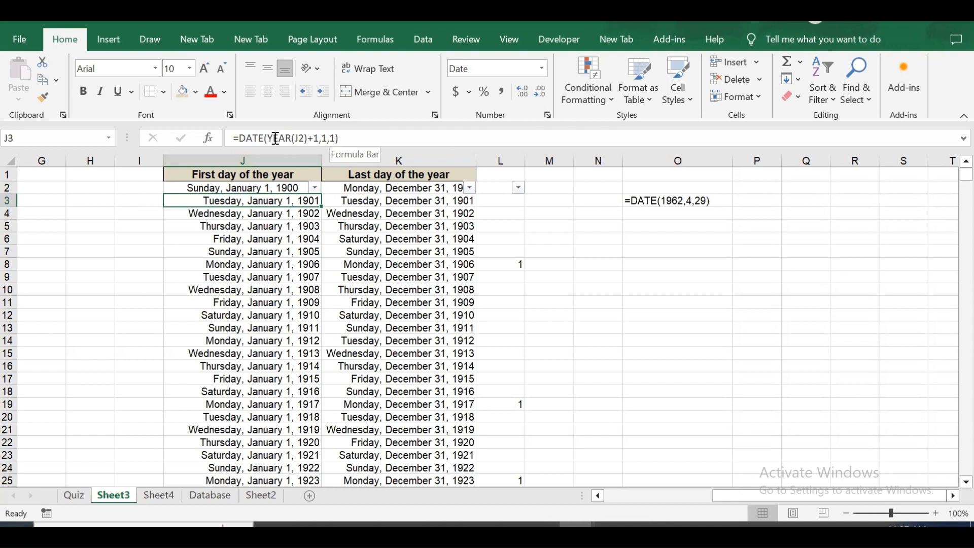
click(251, 187)
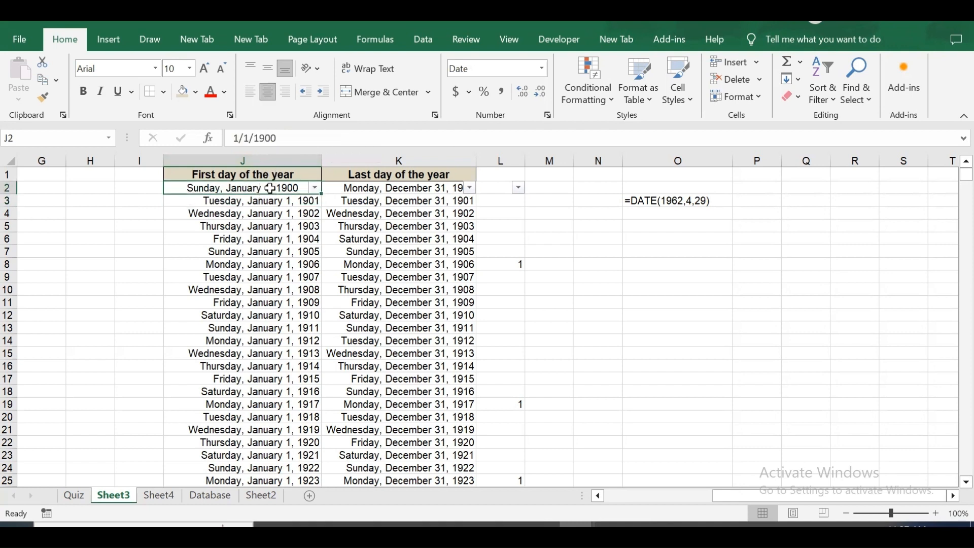
click(252, 200)
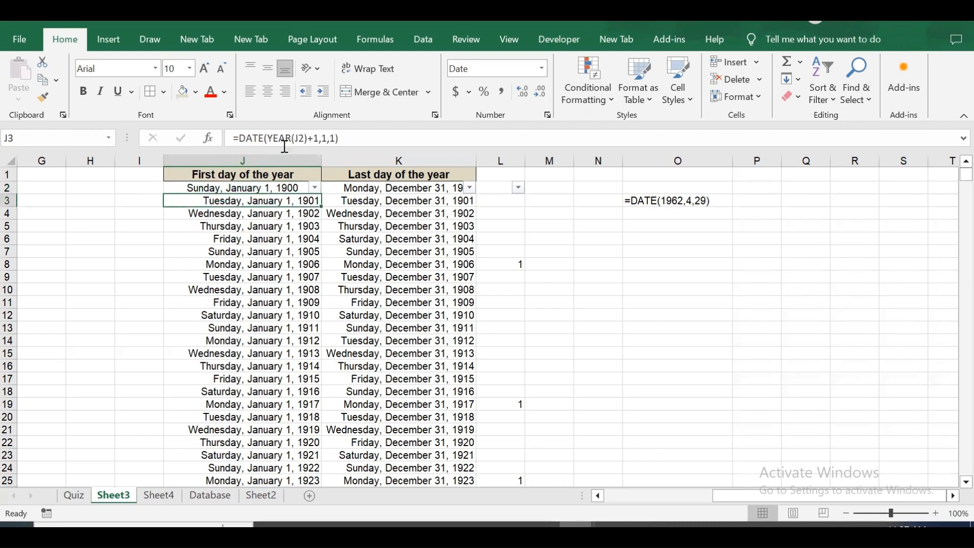
click(322, 138)
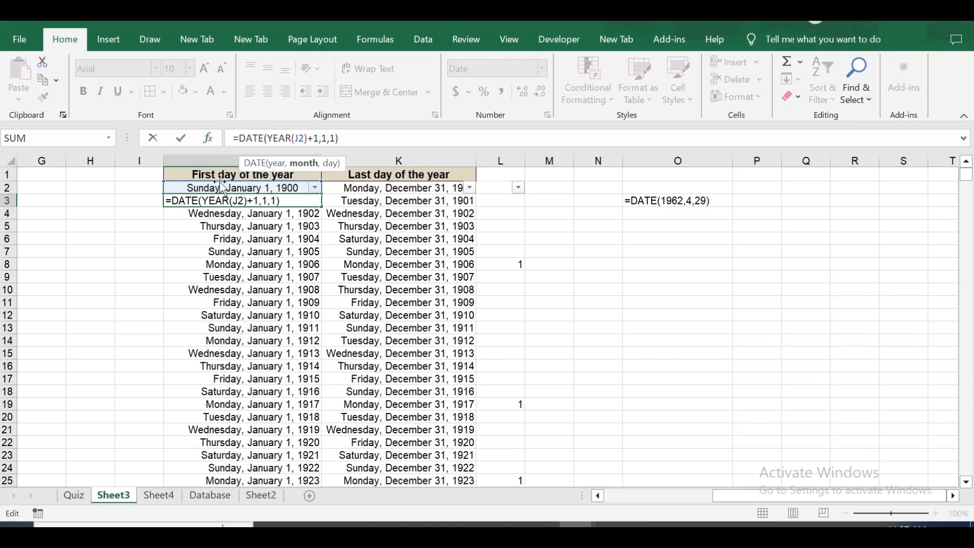
click(334, 138)
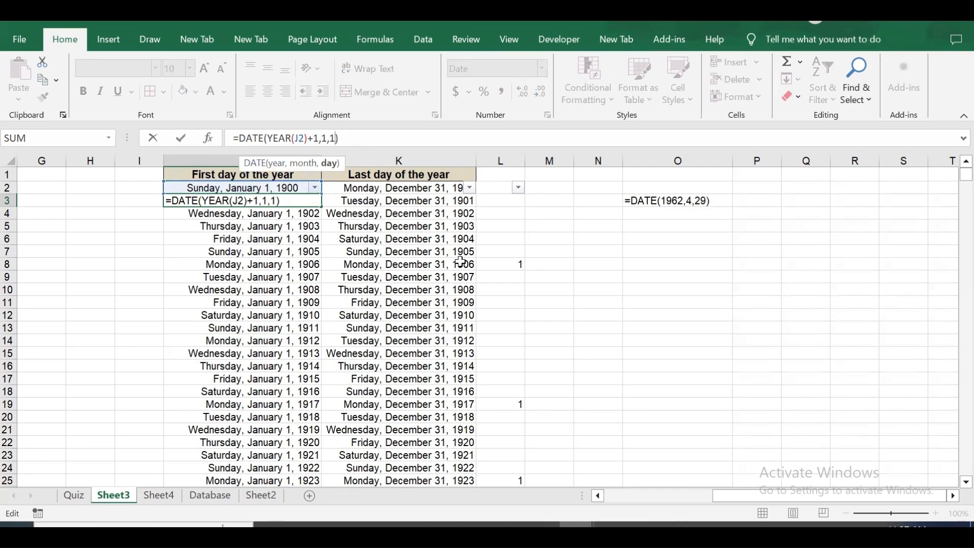
key(ctrl+Return)
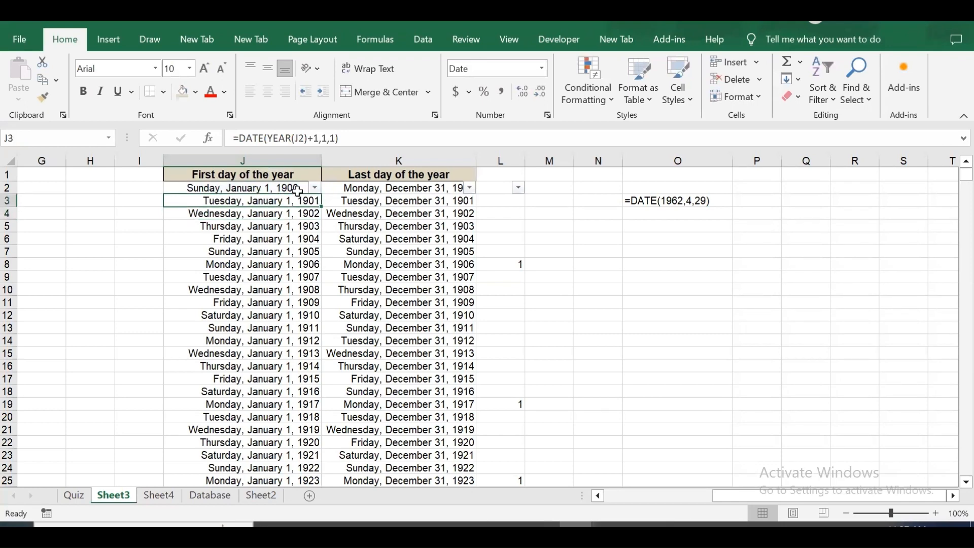
Fill the J3 formula down column J again and check the column's final date
double_click(325, 210)
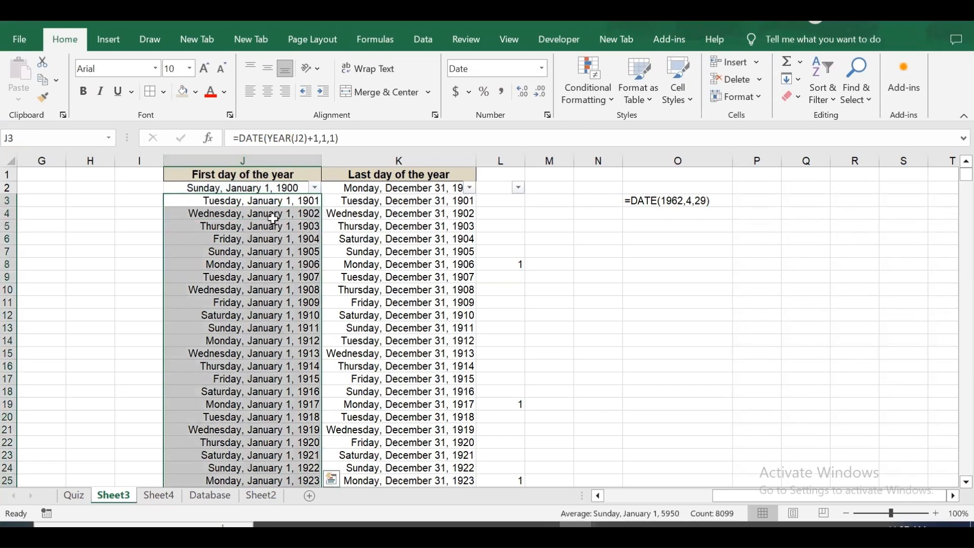
click(274, 215)
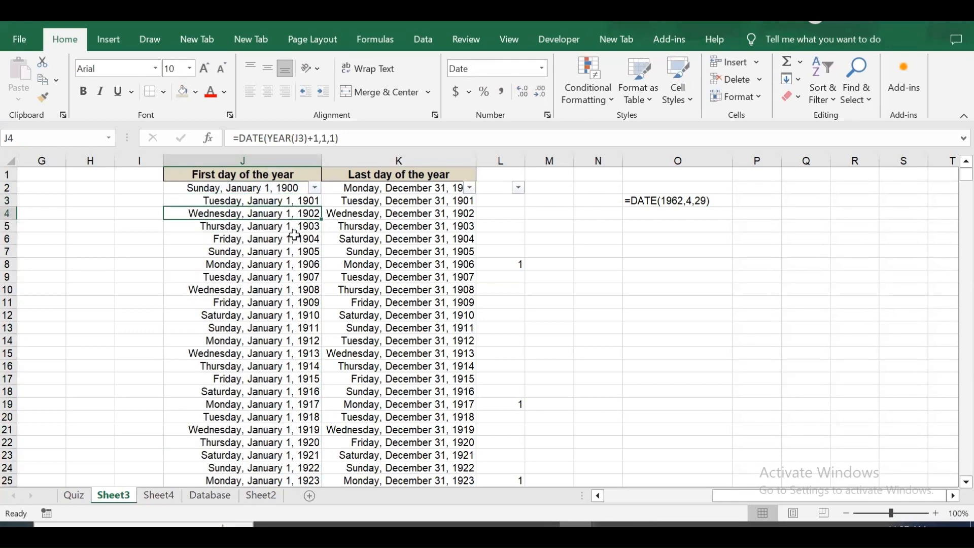
key(ctrl+Down)
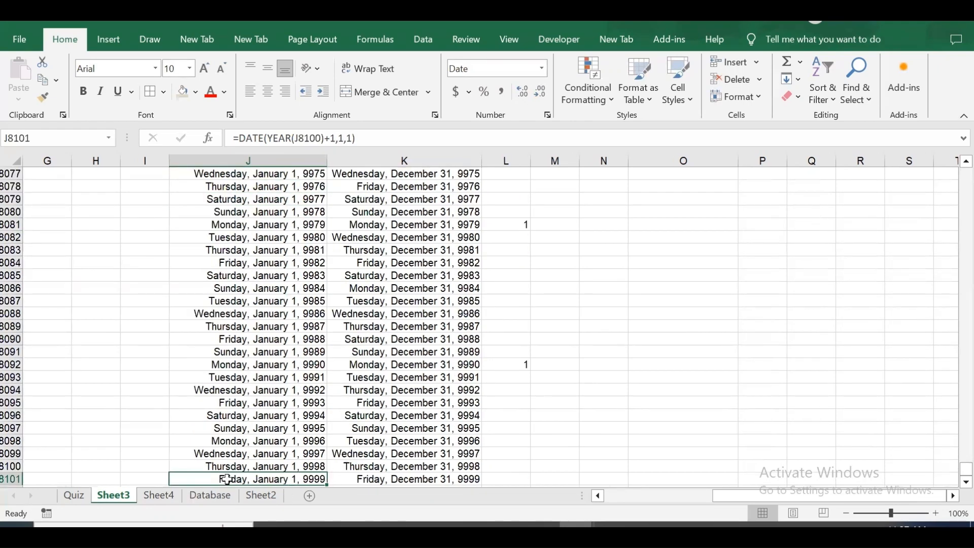
key(ctrl+Up)
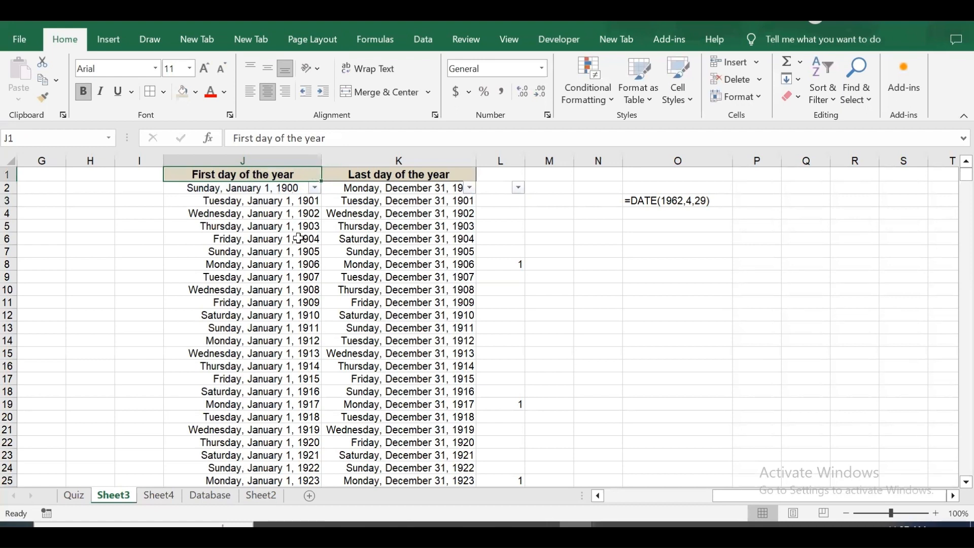
Compare the starting date in J2 and the formula in J3 with the Last day of the year formulas in K3 and K4
click(260, 189)
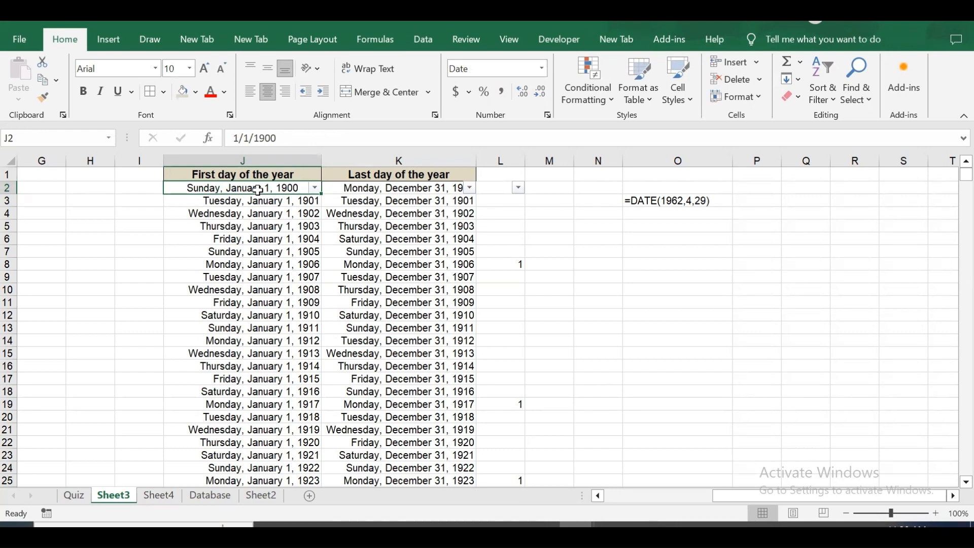
click(348, 201)
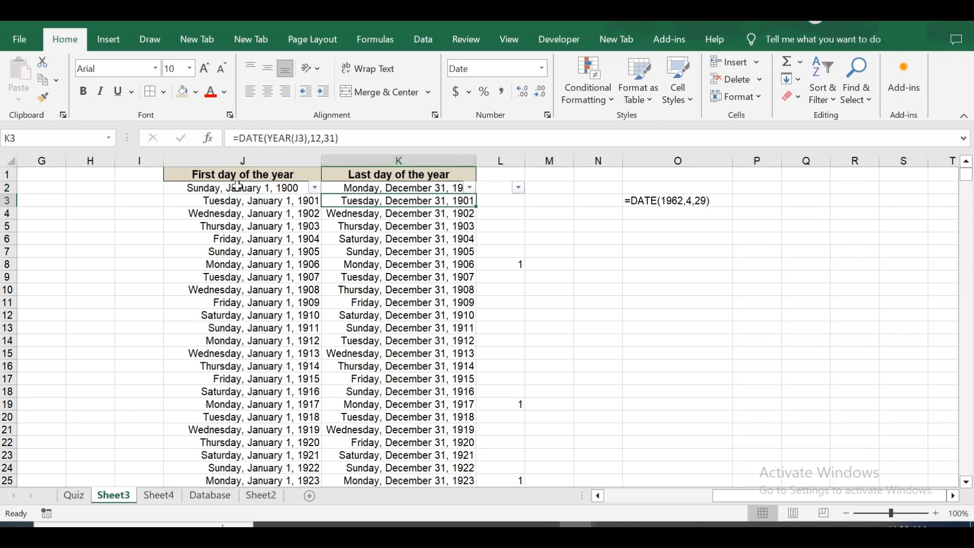
mouse_move(235, 206)
mouse_down()
mouse_move(233, 189)
mouse_move(247, 199)
mouse_up()
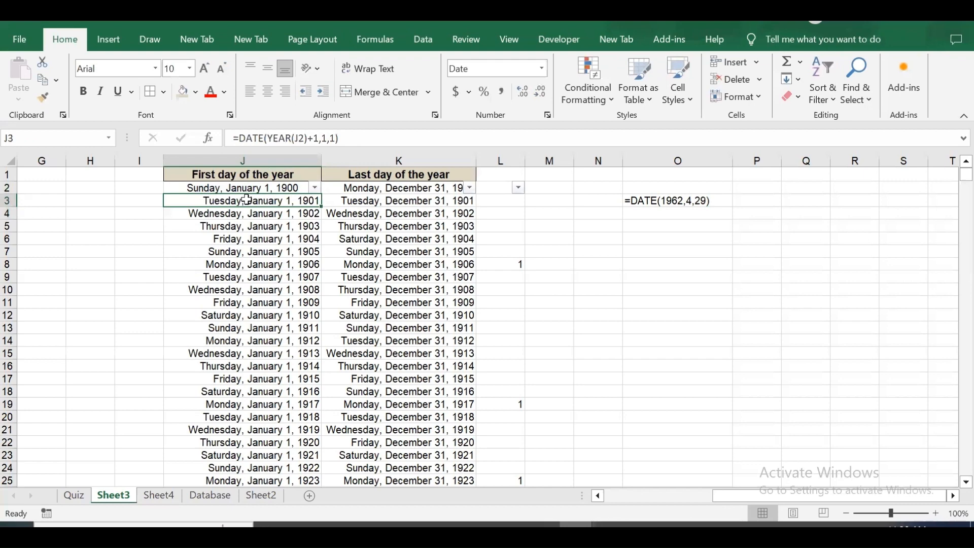
click(375, 202)
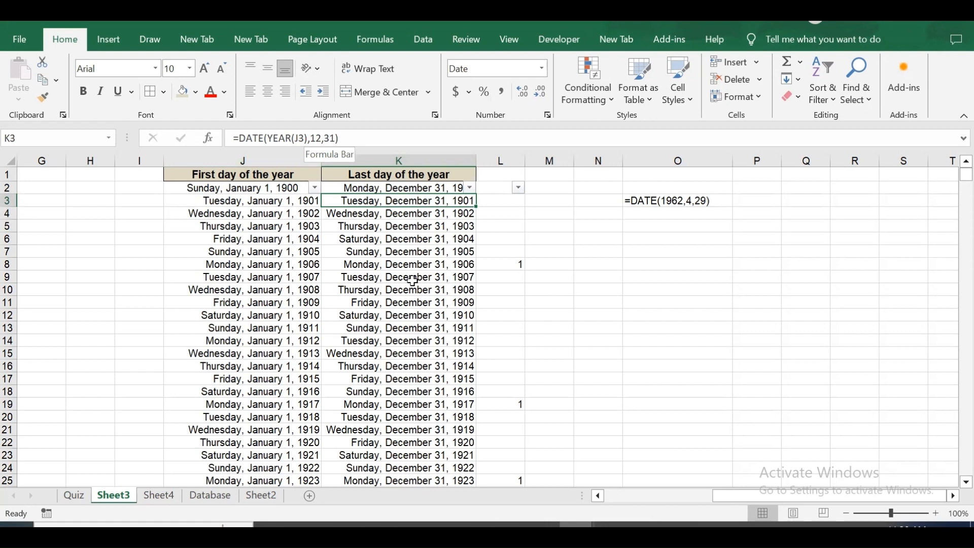
key(Down)
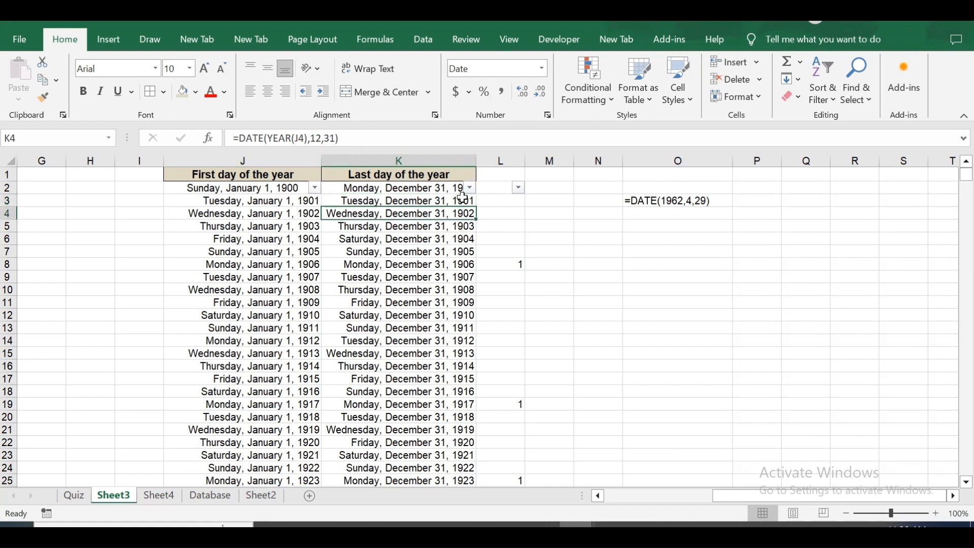
Fill the K3 formula down the Last day of the year column and check its last row
click(410, 197)
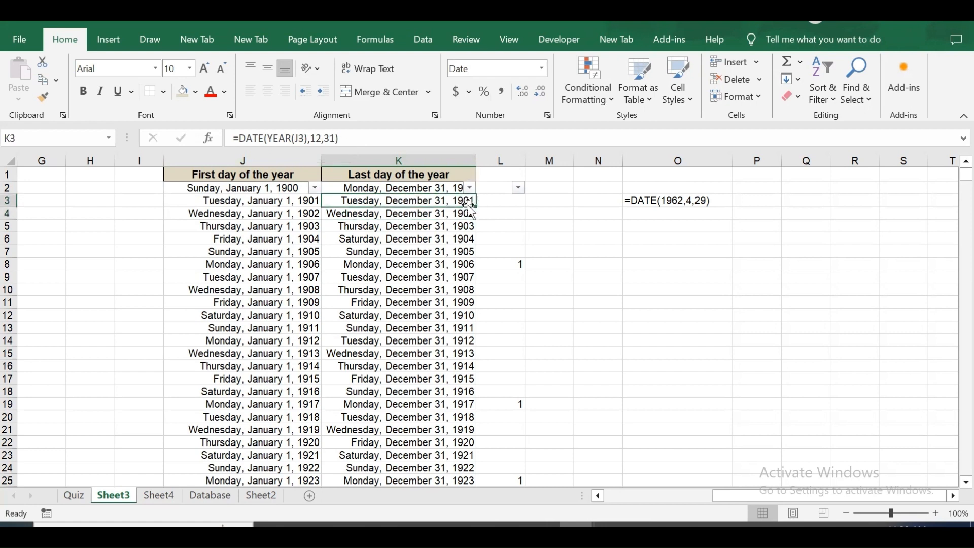
drag(482, 208, 485, 476)
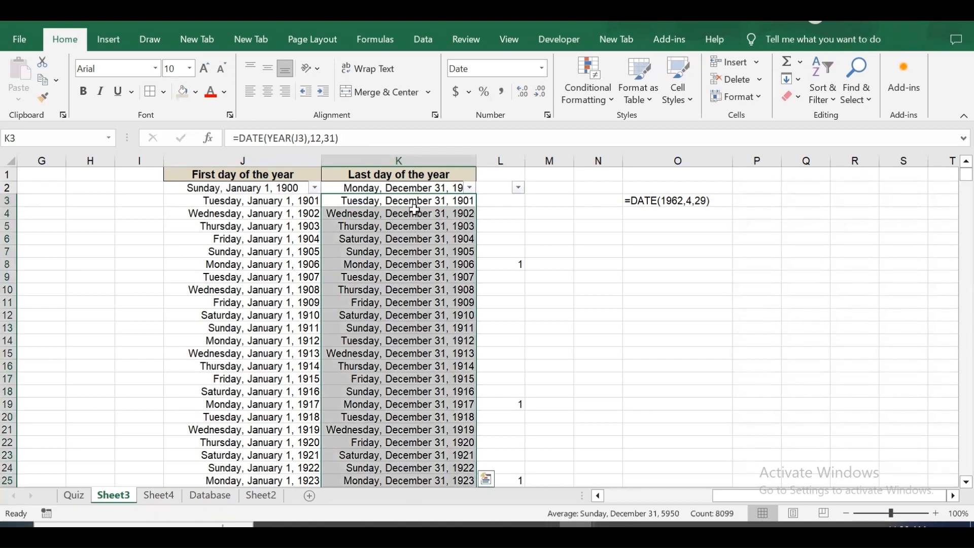
click(422, 201)
key(ctrl+Down)
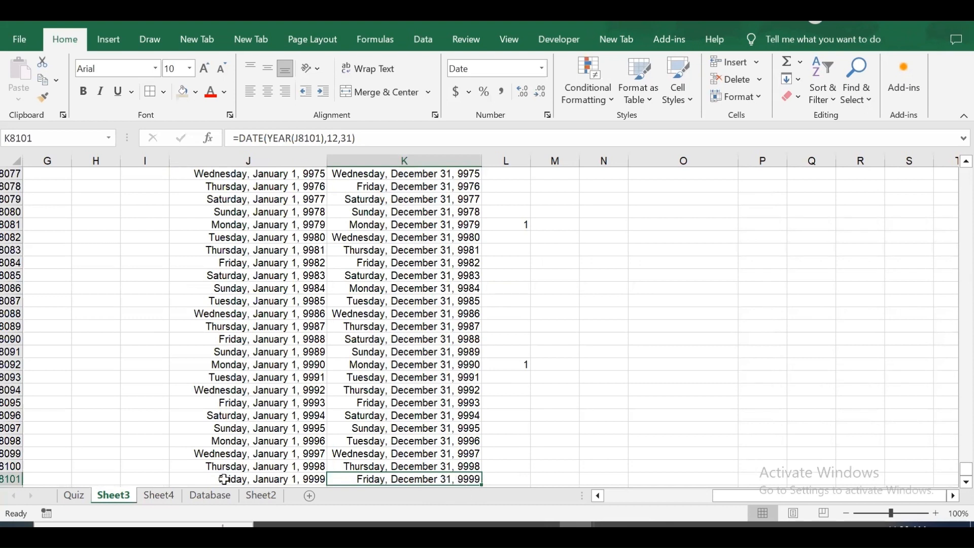
Examine the First day formulas upward from J8101 to J8090, compare with K8090, and recheck the last row of column K
click(242, 483)
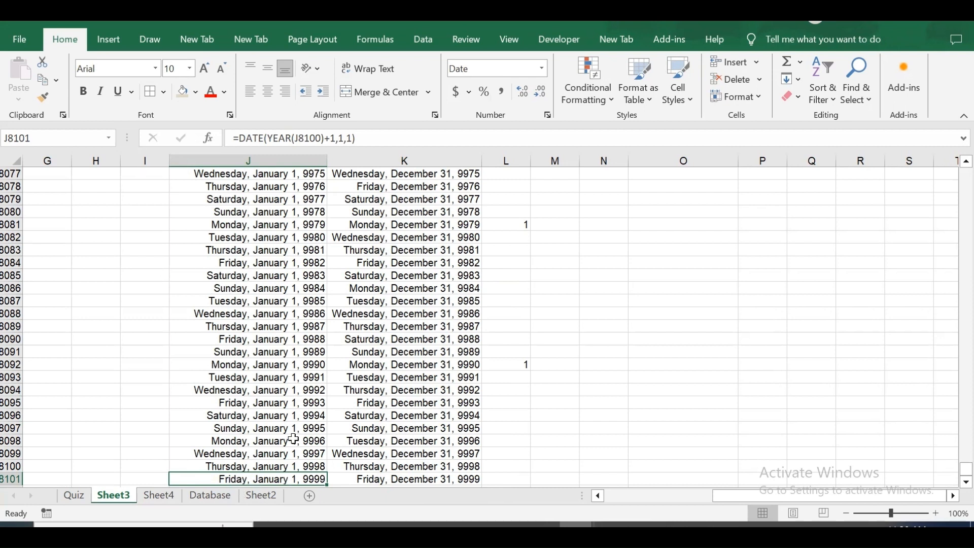
key(Up)
key(Up)
key(Up)
key(Up)
key(Up)
key(Up)
key(Up)
key(Up)
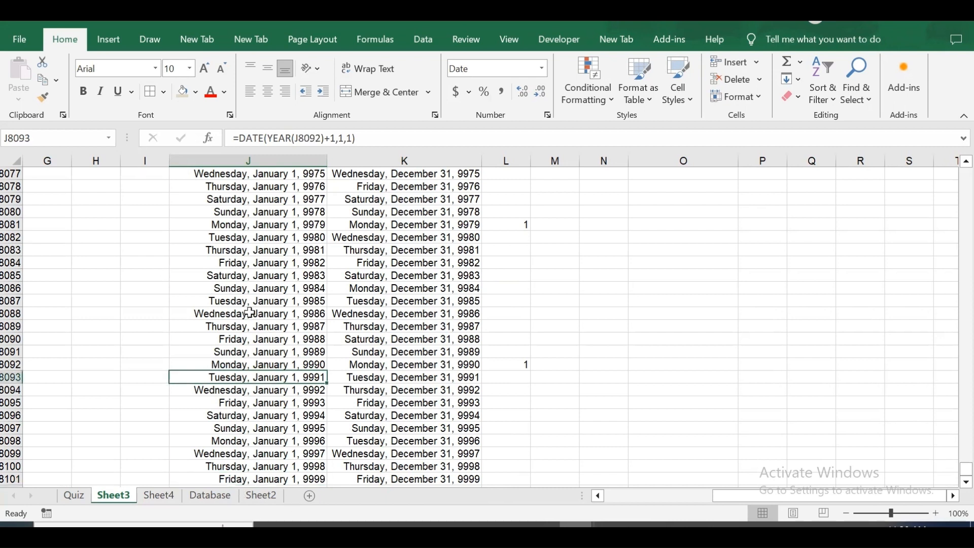
key(Up)
key(Up)
key(Up)
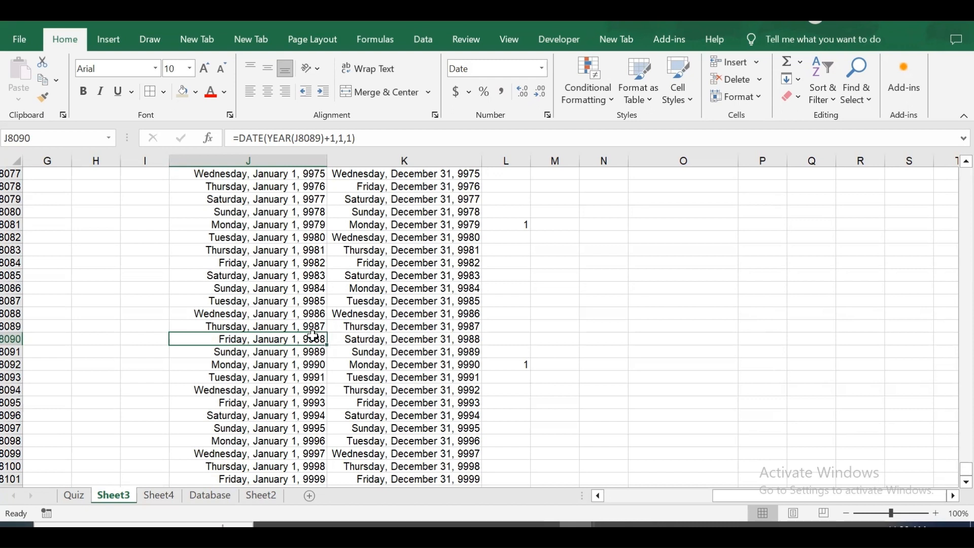
click(386, 345)
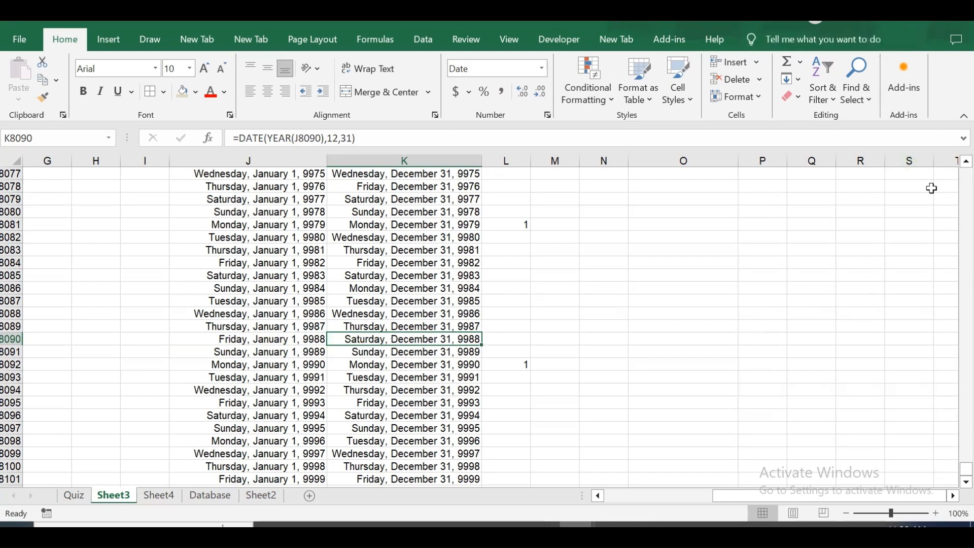
drag(966, 469, 966, 174)
click(420, 378)
key(ctrl+Down)
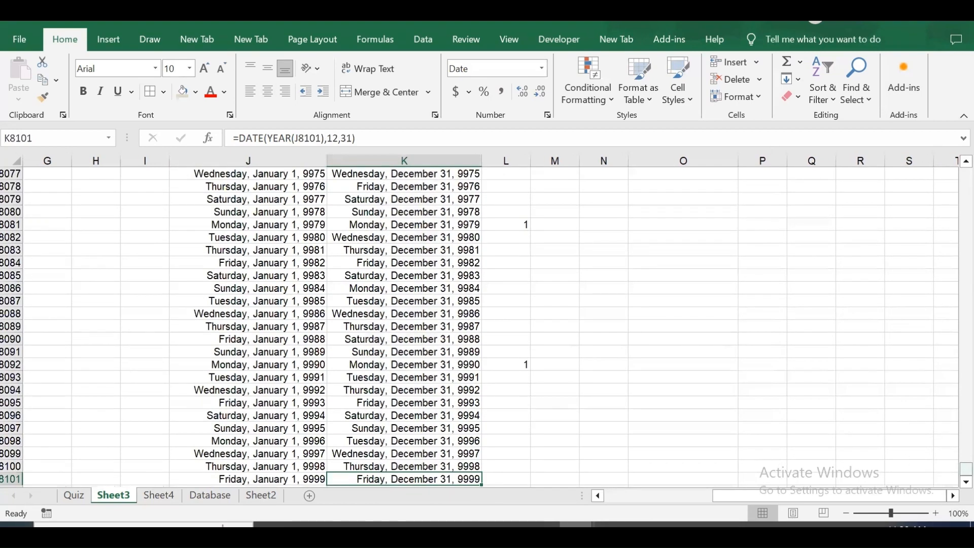
Examine the year, month and day arguments of the DATE formula shown as text in O3
drag(966, 469, 966, 175)
click(644, 201)
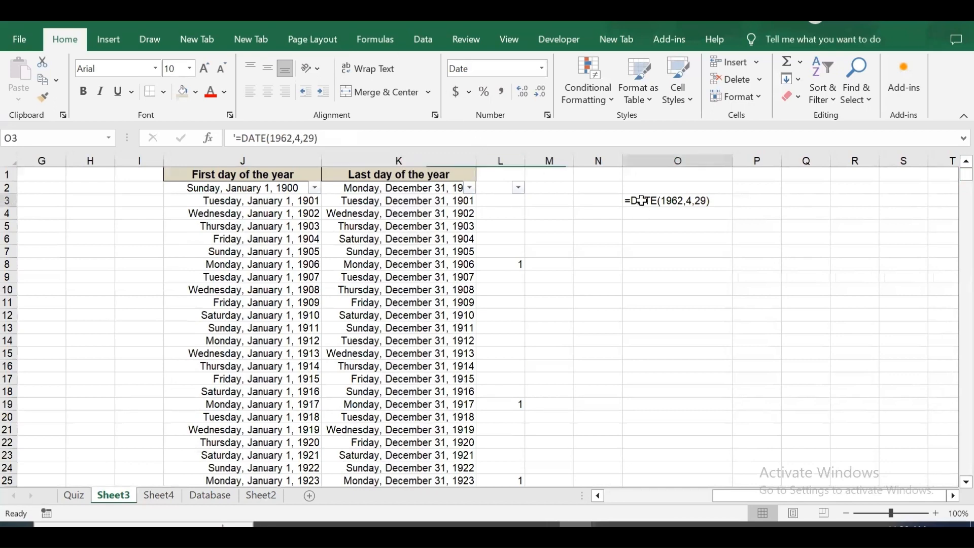
click(269, 138)
drag(269, 138, 294, 135)
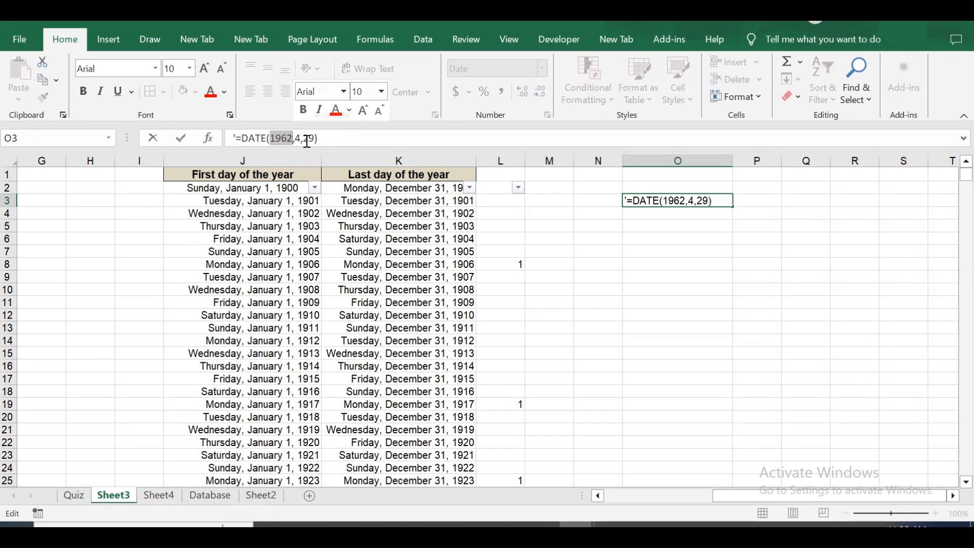
click(296, 137)
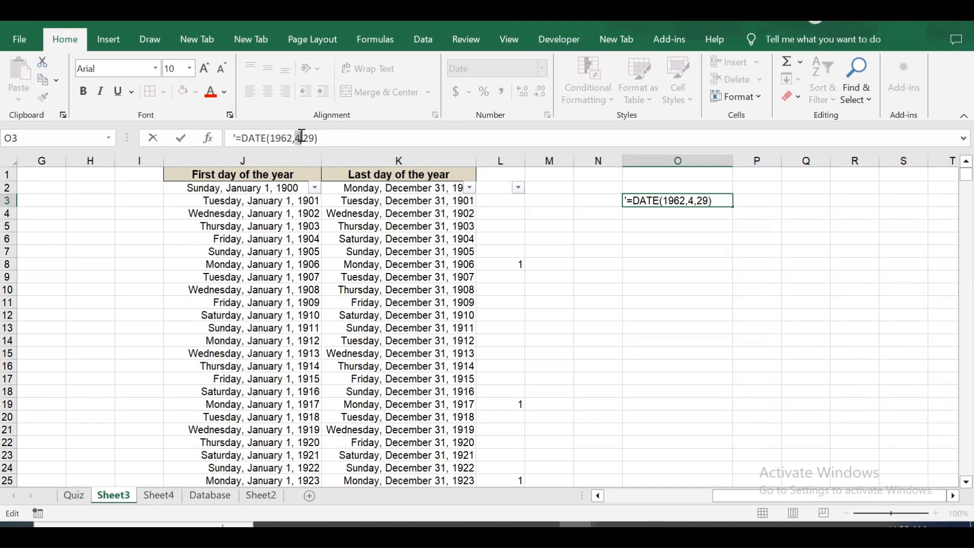
drag(306, 138, 315, 139)
Remove the leading apostrophe from the text in O3 so it works as a DATE formula
click(239, 138)
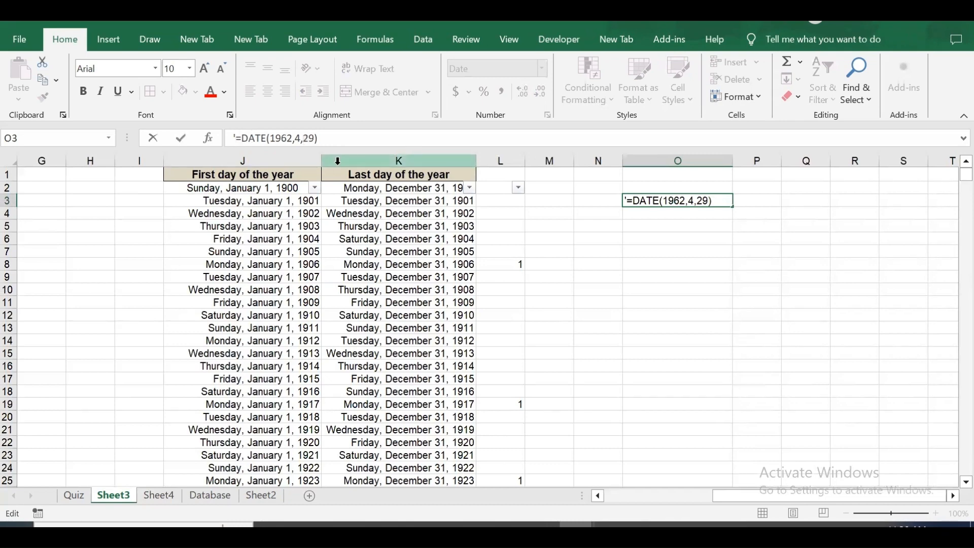
key(BackSpace)
key(Return)
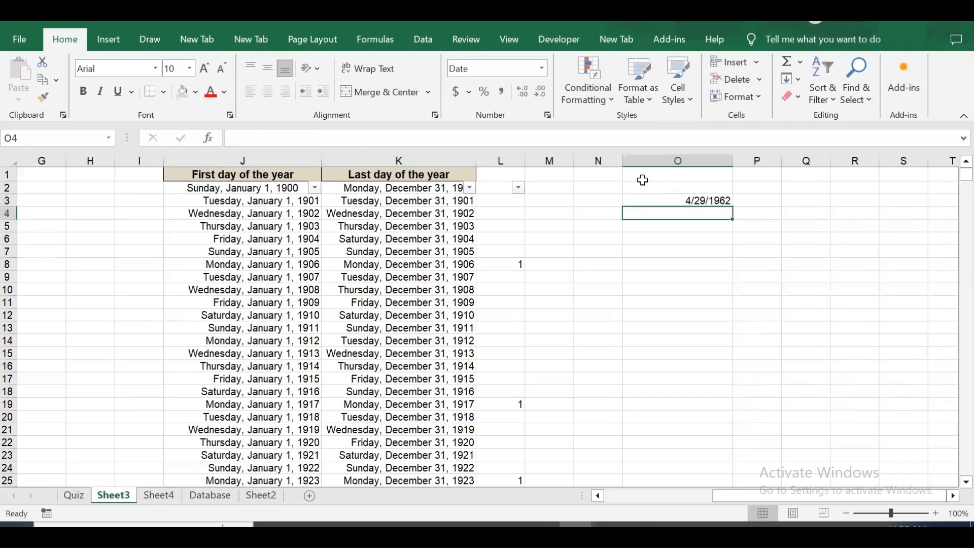
Enter '29-apr-1962 as text in P3, beside the calculated date
click(769, 199)
text('29-apr-1962)
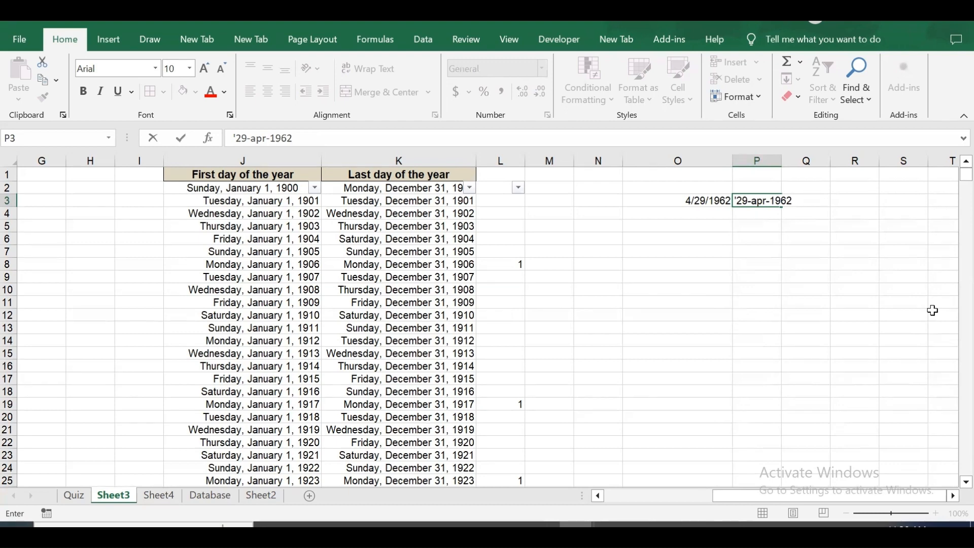
key(Return)
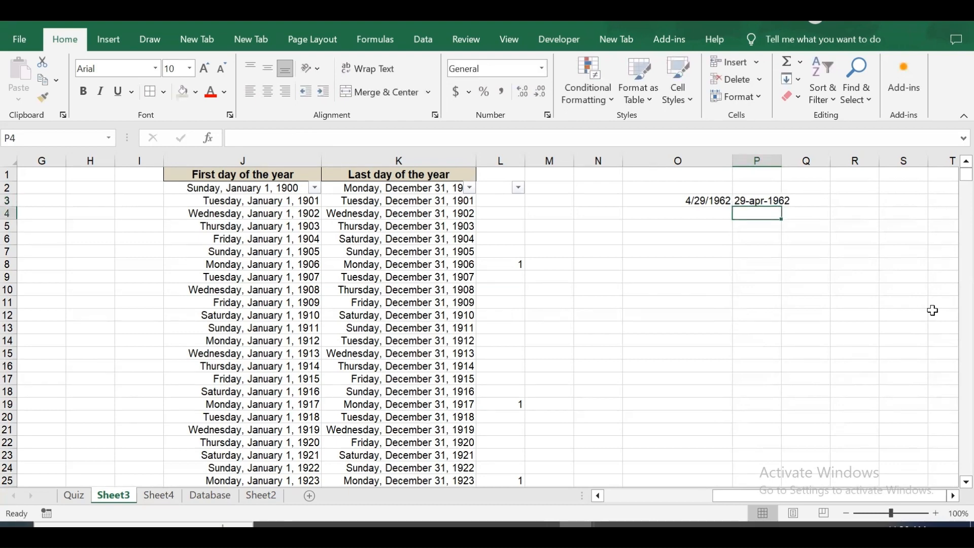
Capitalise the month in the P3 text so it reads '29-Apr-1962
click(710, 199)
click(755, 202)
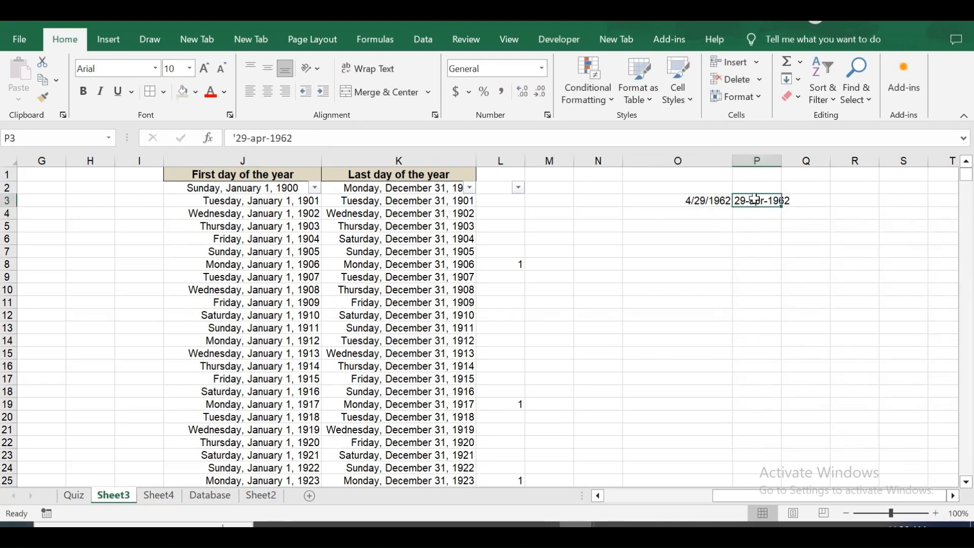
click(257, 137)
key(BackSpace)
text(A)
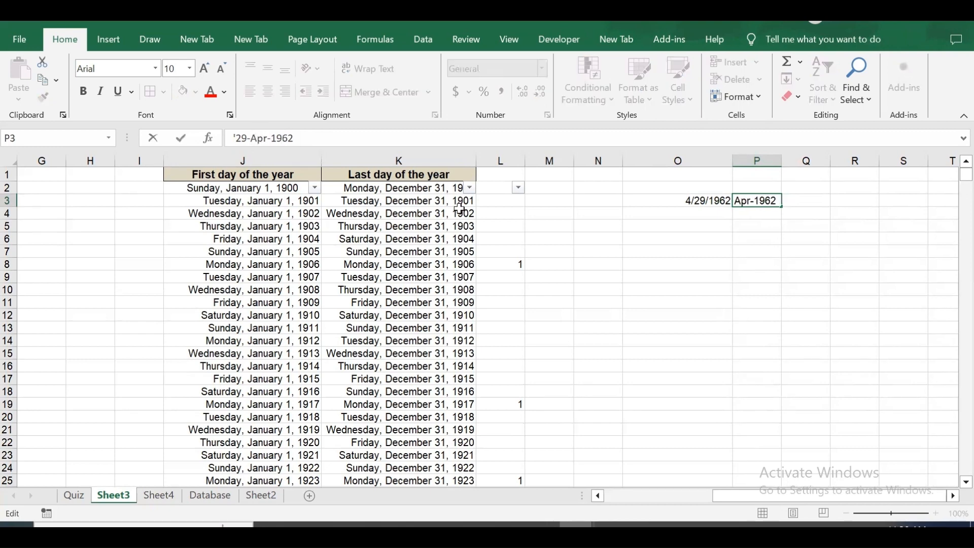
key(Return)
click(759, 201)
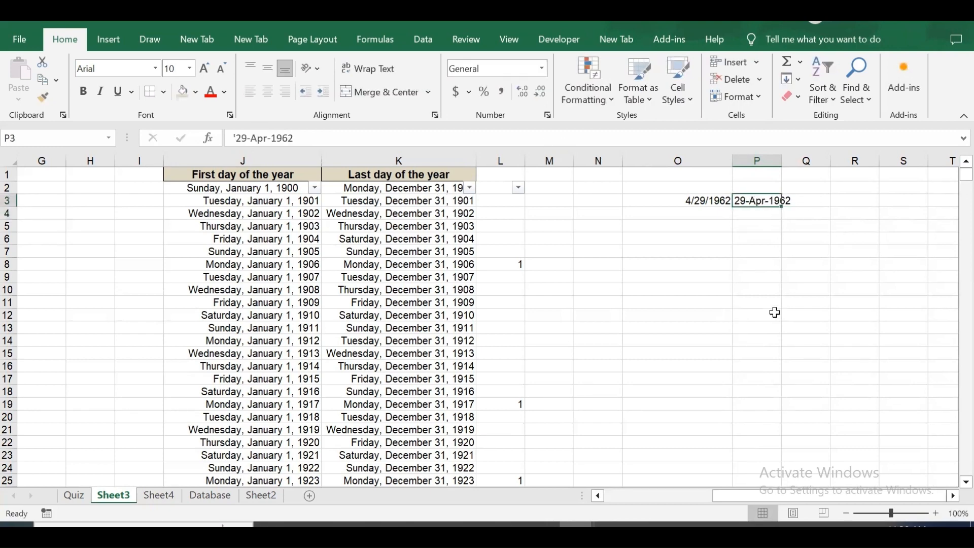
Enter a formula in O4 that adds 30 days to the calculated date in O3
click(679, 202)
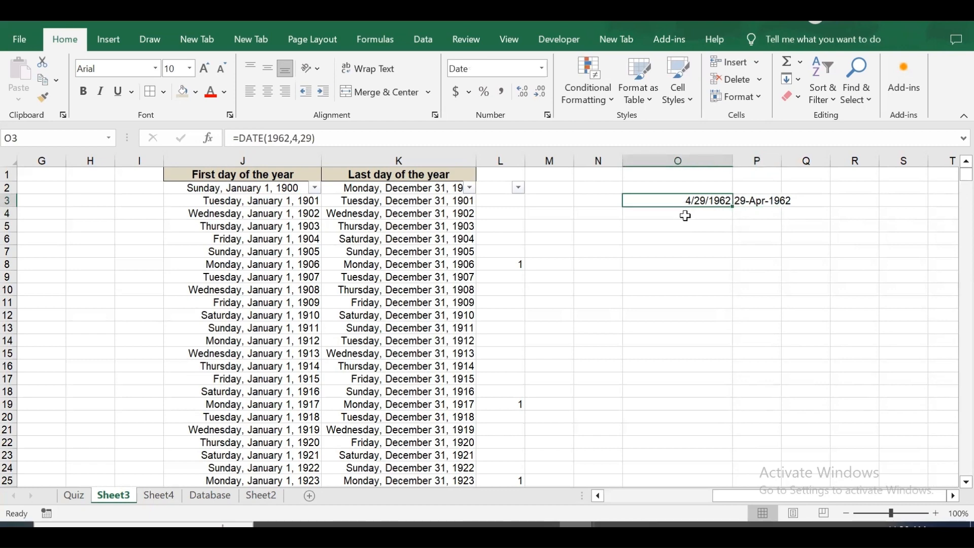
click(682, 212)
text(+)
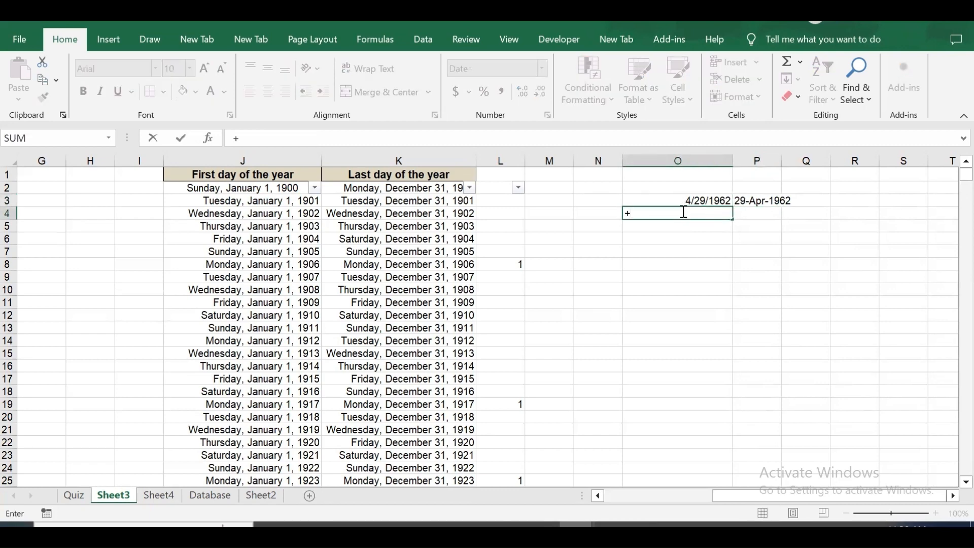
click(683, 198)
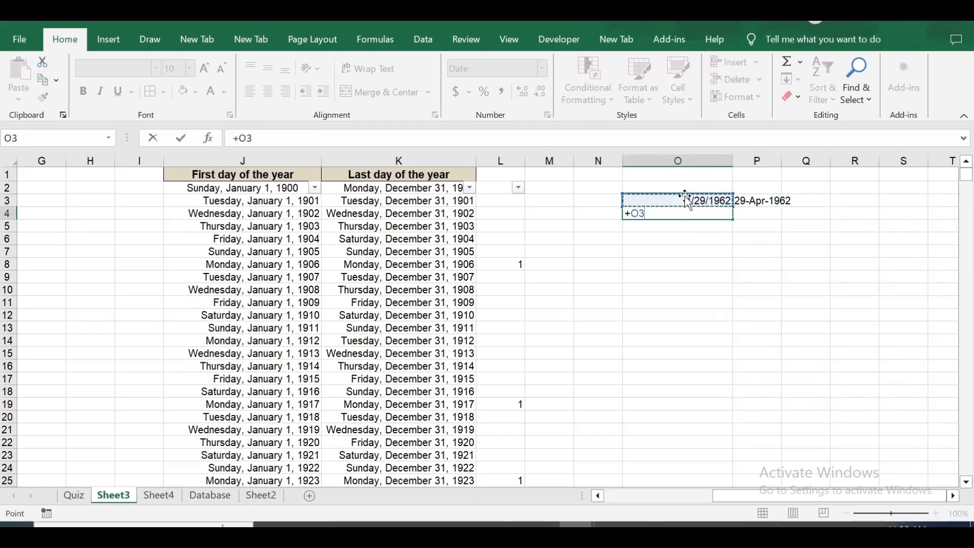
text(+30)
key(Return)
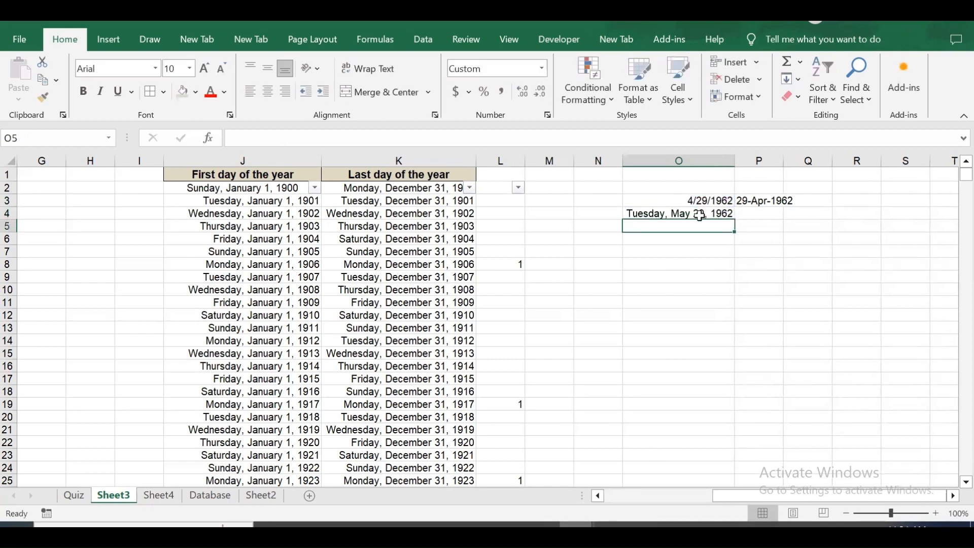
click(700, 215)
Enter =P3+30 in P4 to add 30 days to the text date above it
click(759, 214)
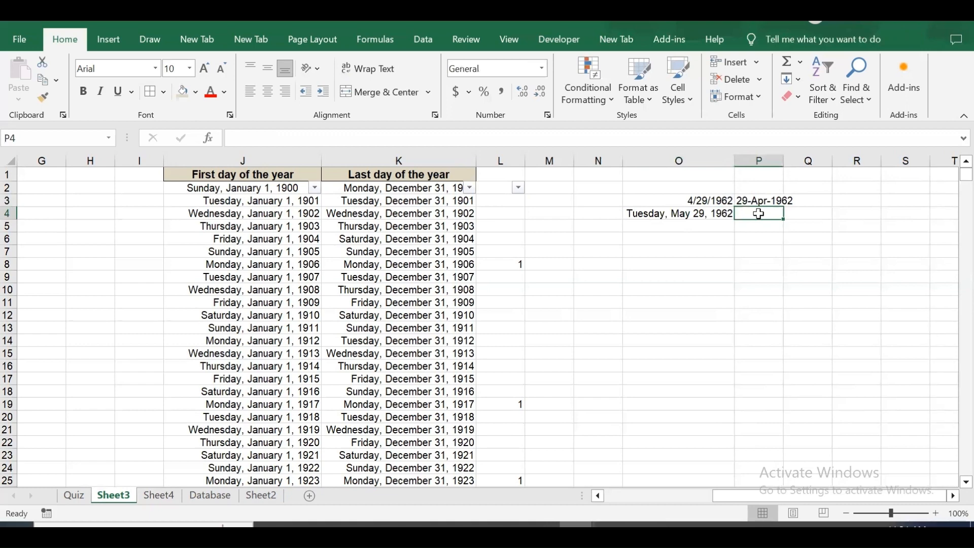
text(=)
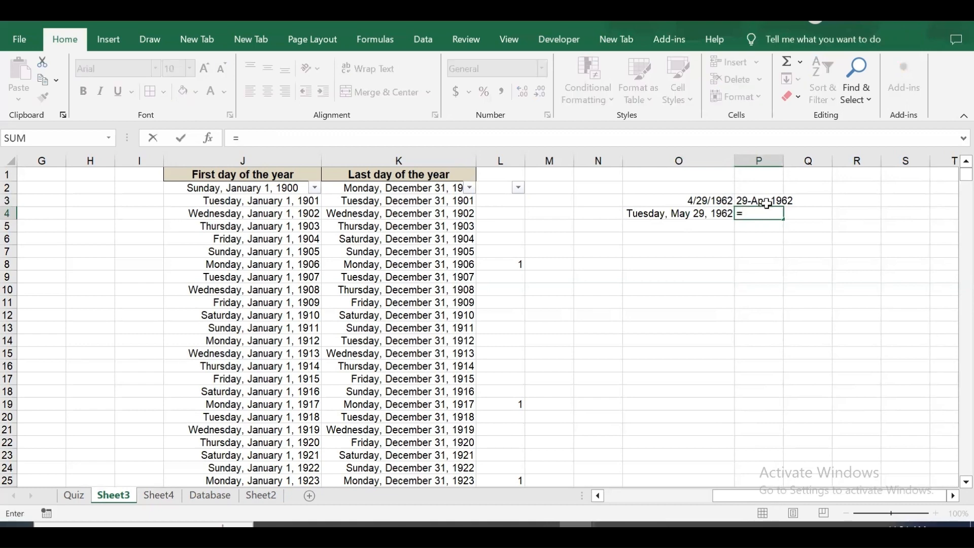
click(766, 202)
text(+30)
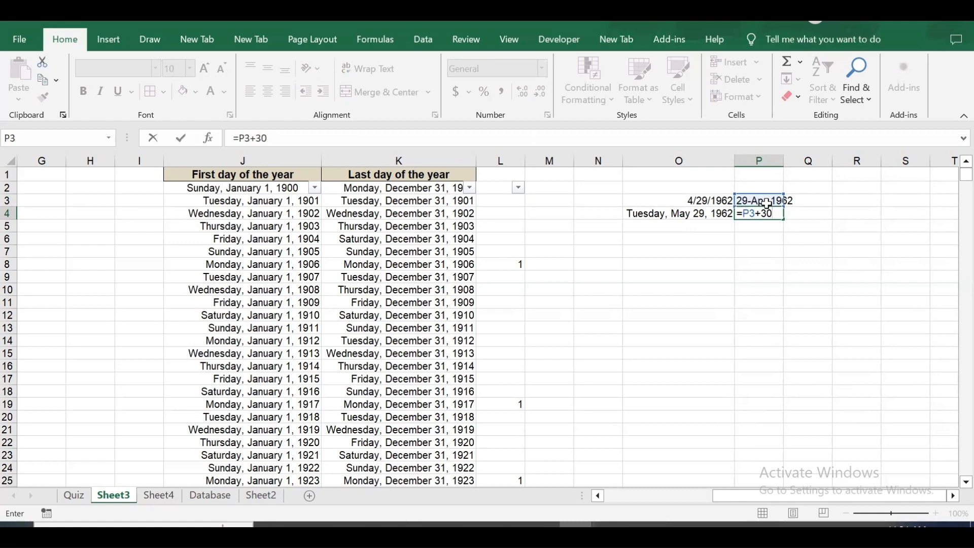
key(Return)
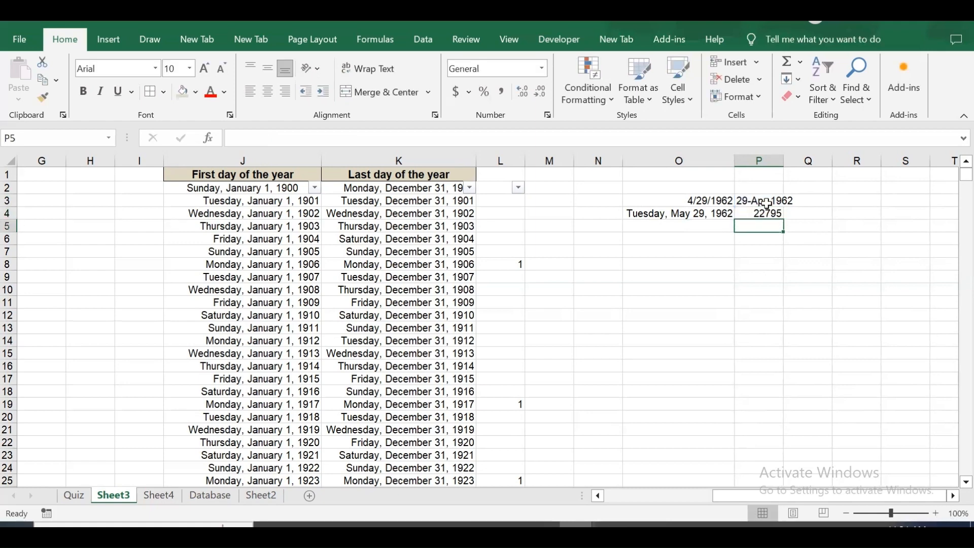
Apply the Long Date format to the P4 result
click(773, 215)
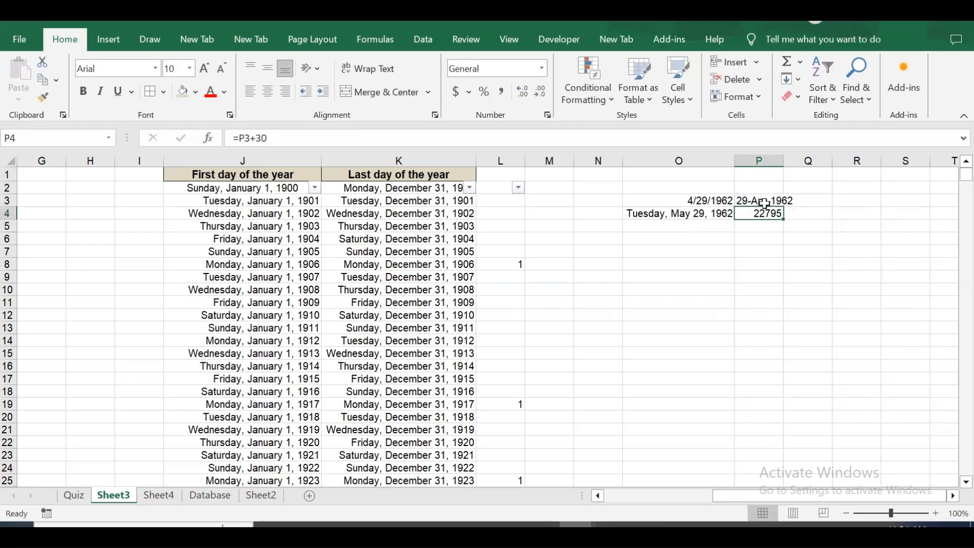
click(769, 200)
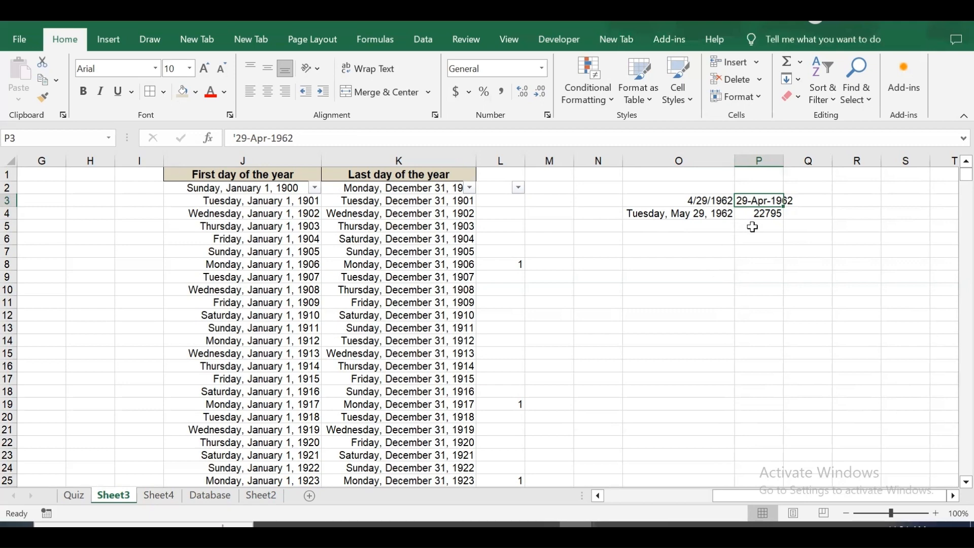
click(771, 214)
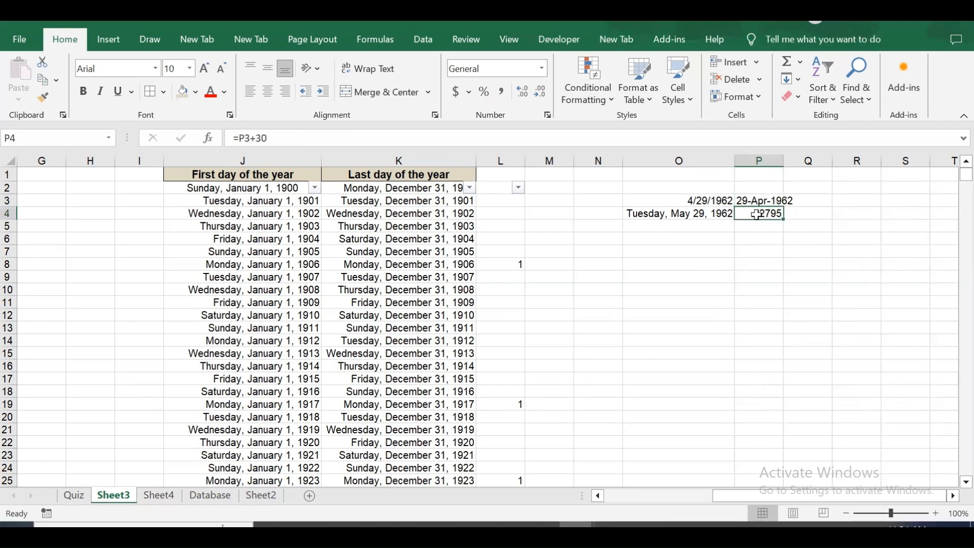
click(545, 69)
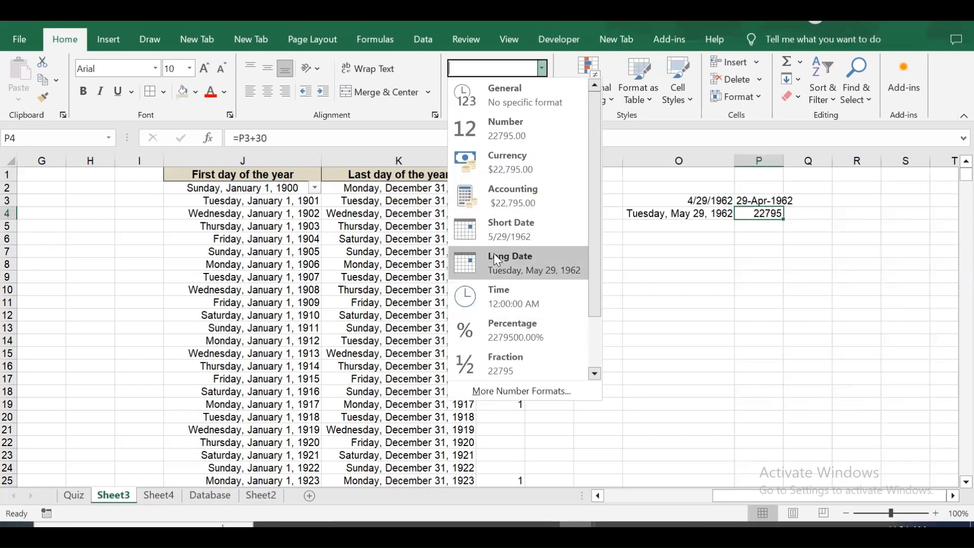
click(497, 263)
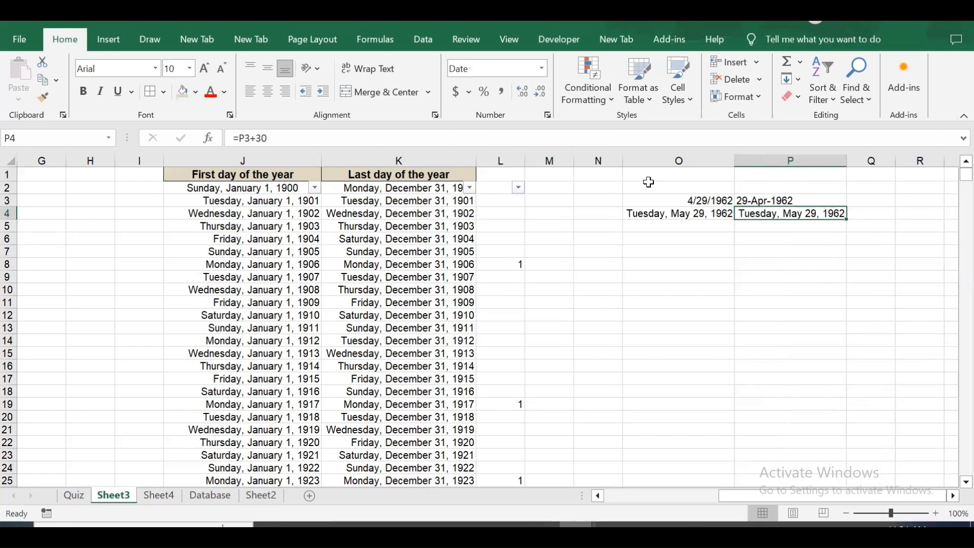
Compare the DATE formula in O3 and the text date in P3 with the 30-day addition formulas beneath them
click(766, 201)
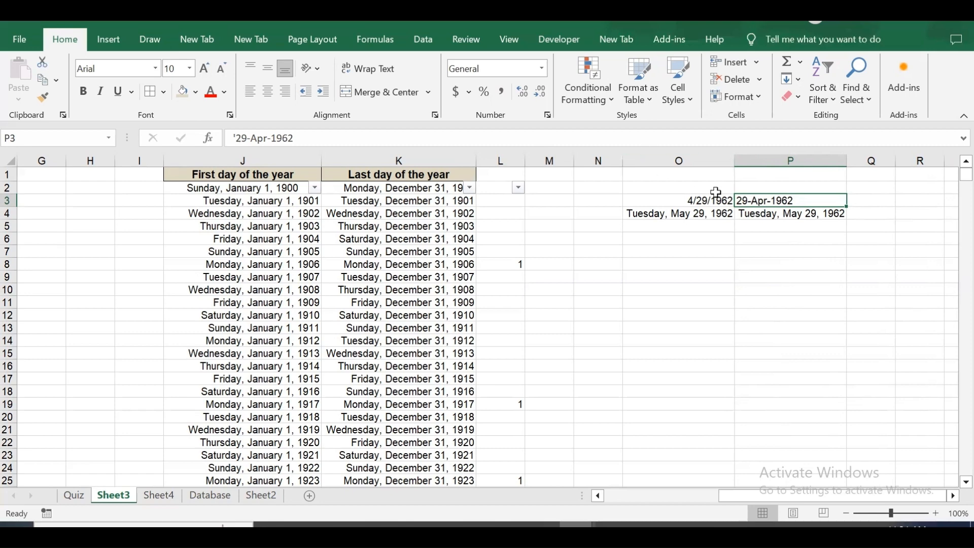
click(758, 214)
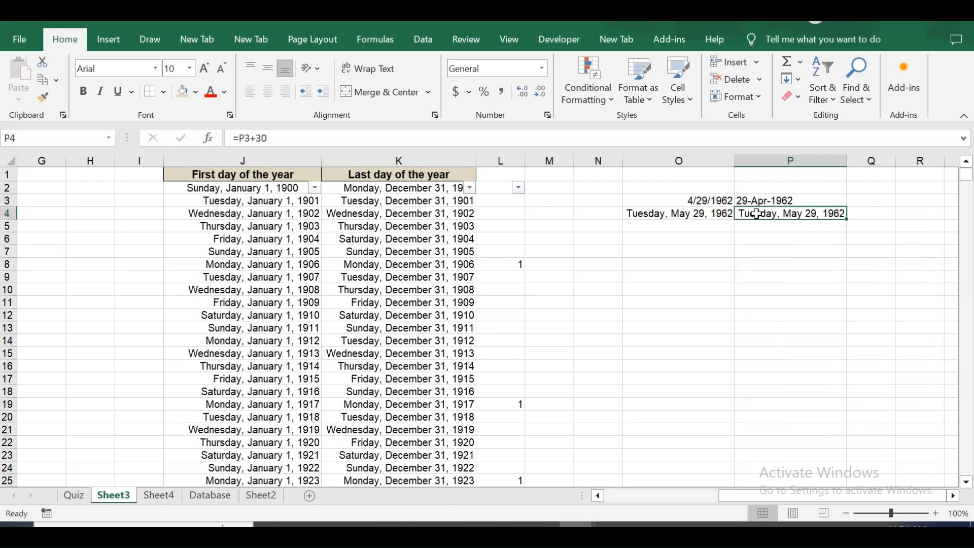
click(687, 214)
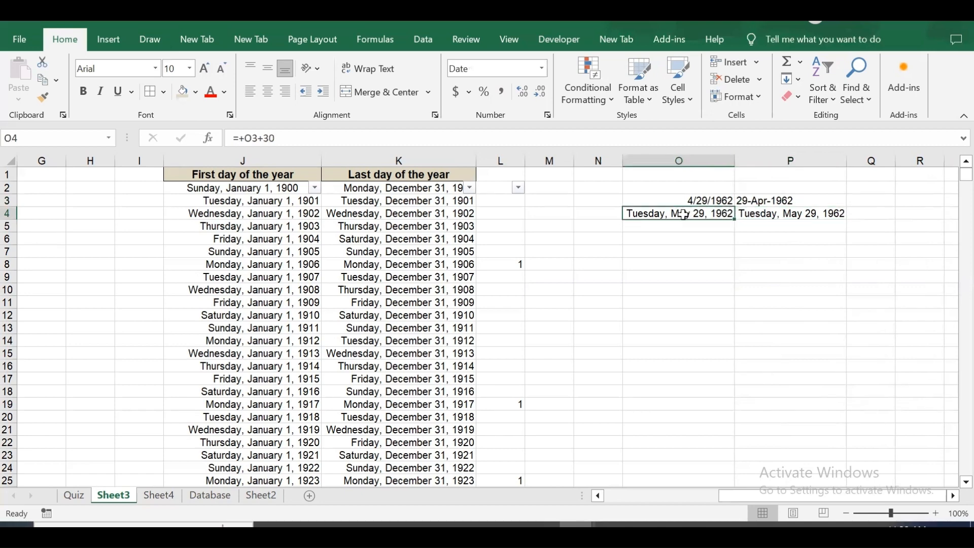
click(703, 201)
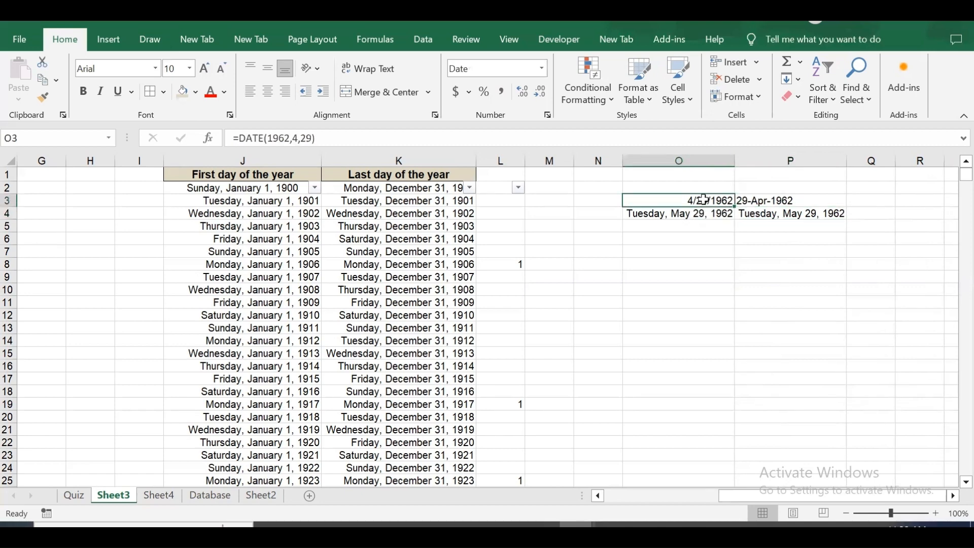
click(698, 214)
click(755, 210)
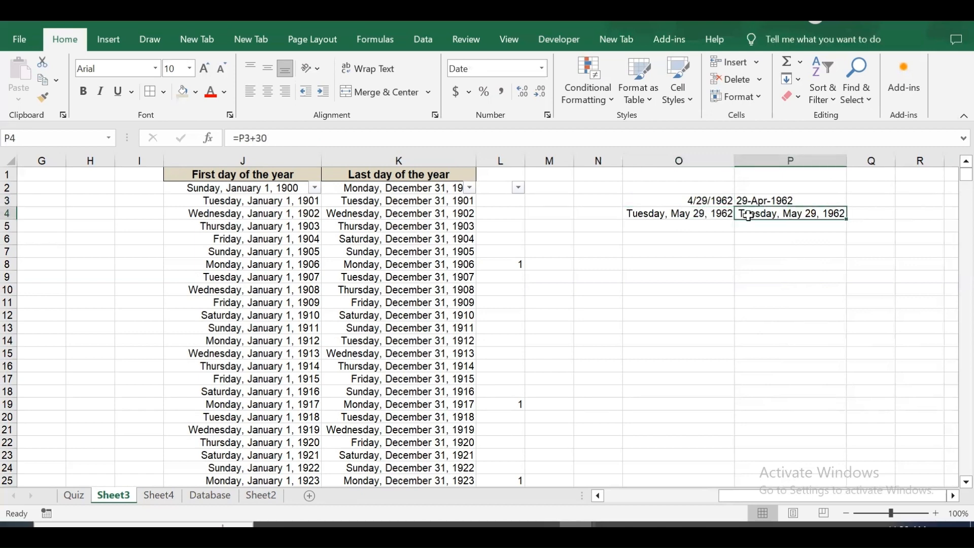
click(759, 201)
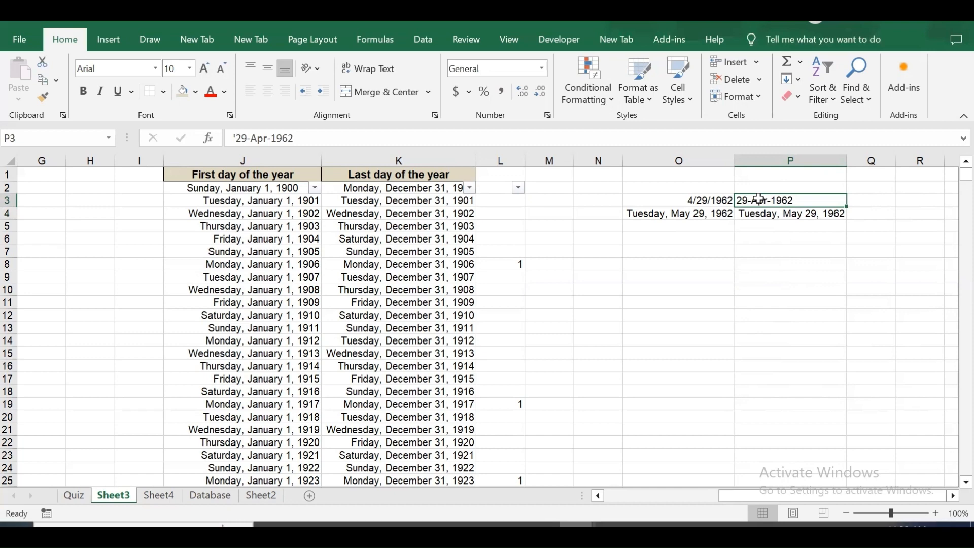
click(767, 216)
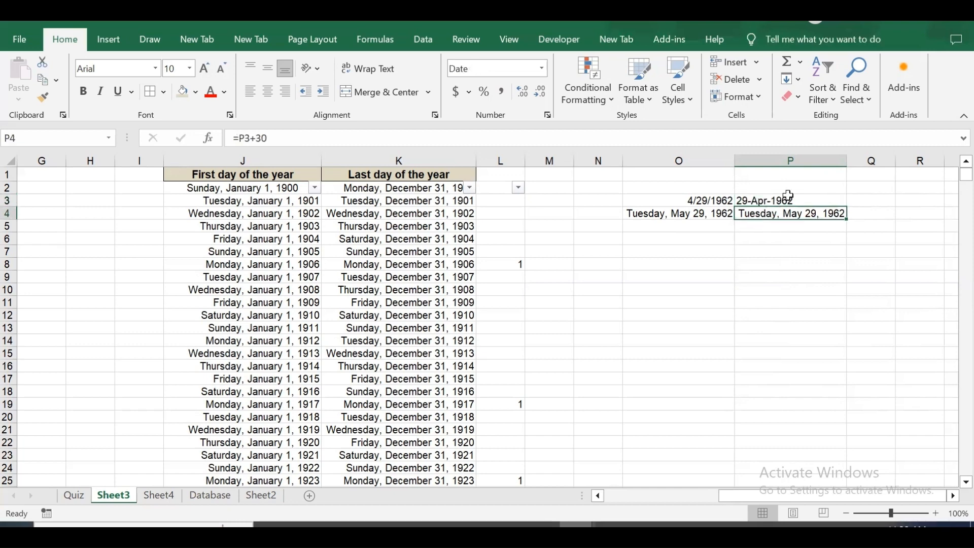
click(764, 203)
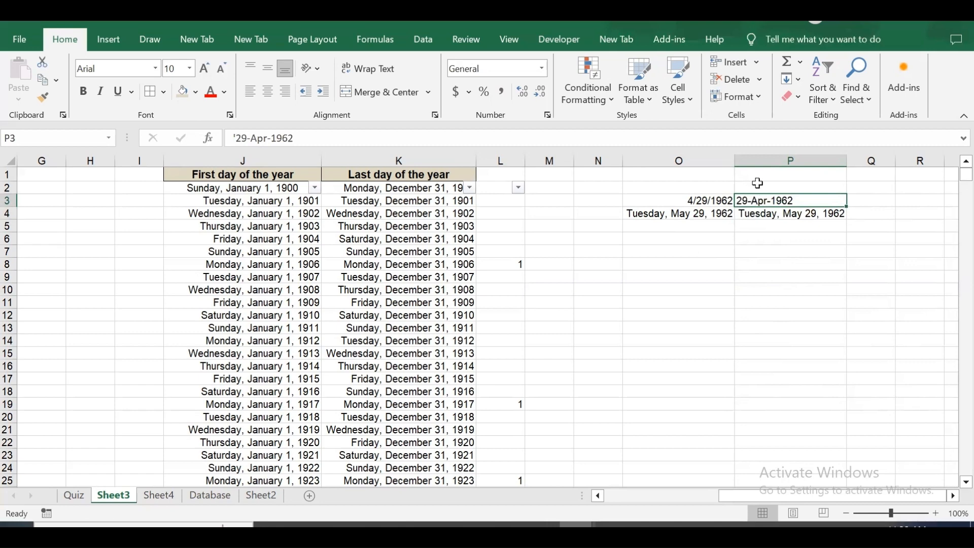
click(702, 187)
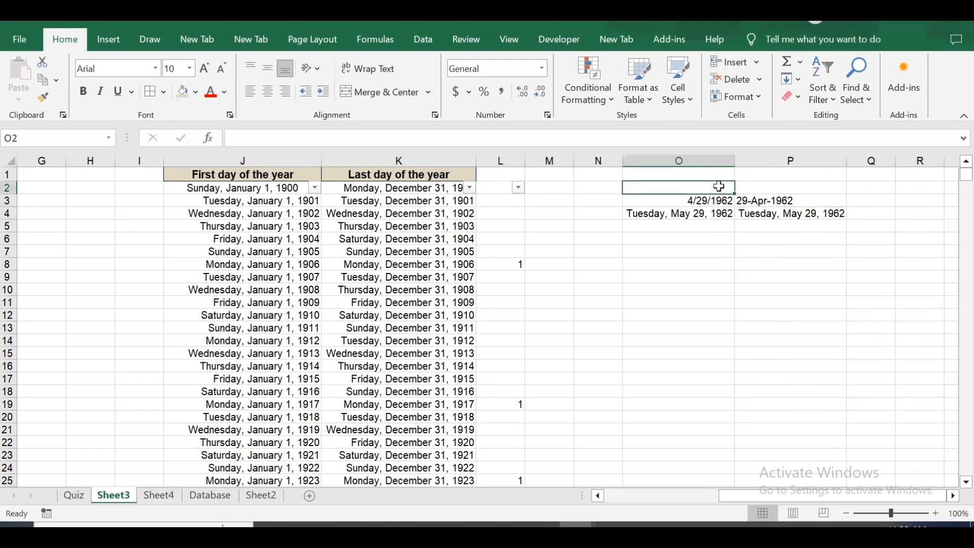
click(760, 203)
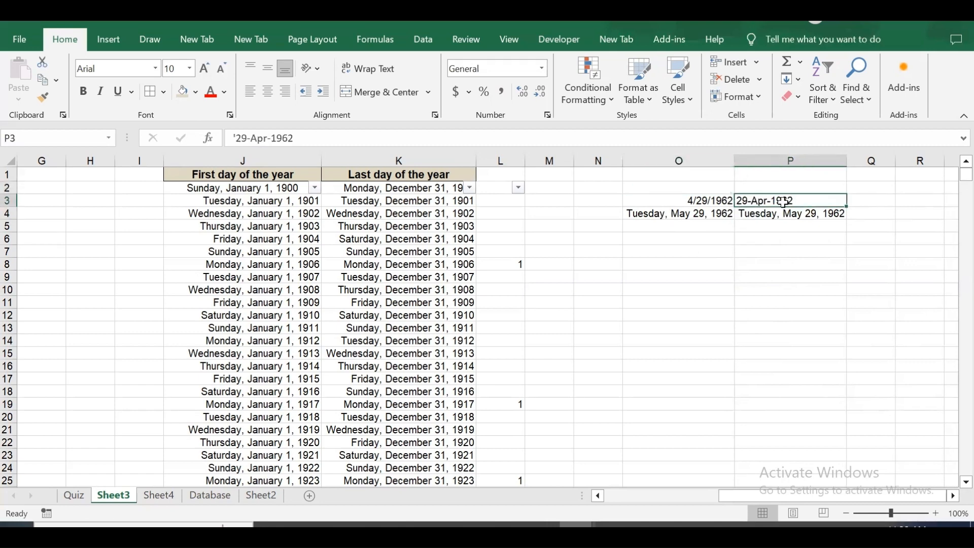
click(705, 200)
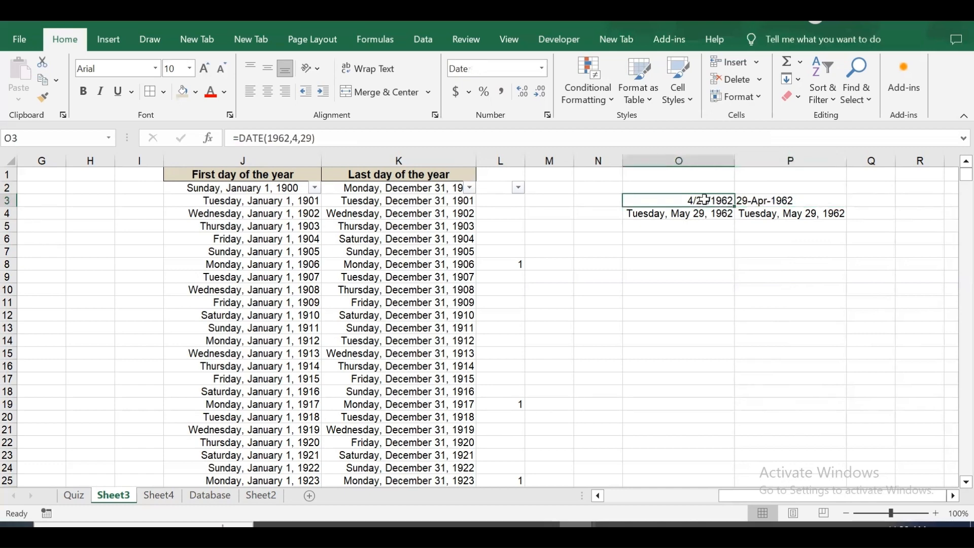
click(864, 199)
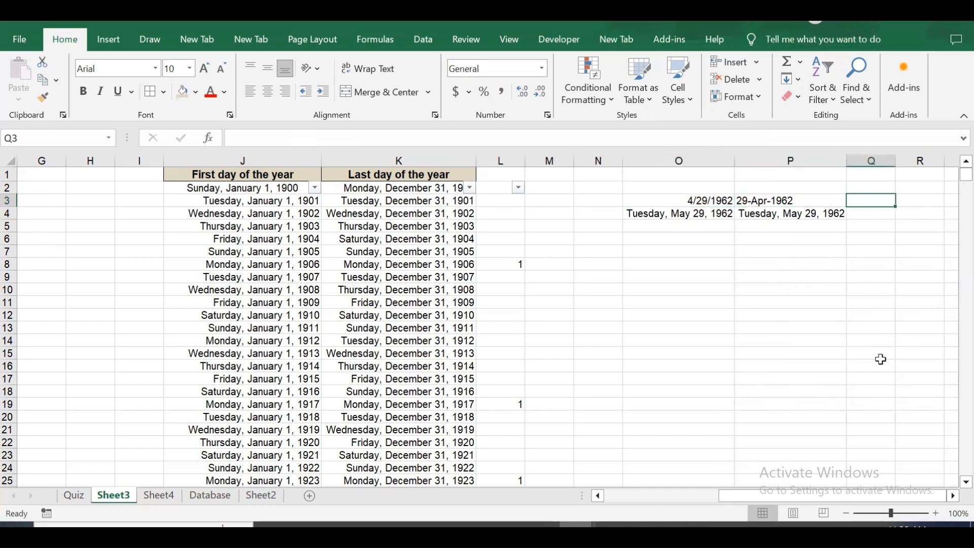
click(764, 199)
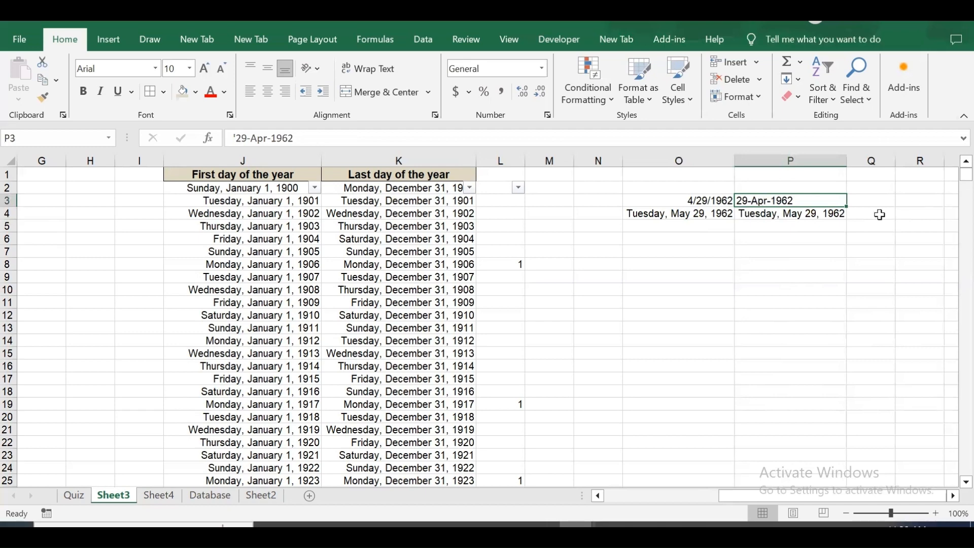
Enter =YEAR(P3) in P2 to extract the year from the text date
click(776, 187)
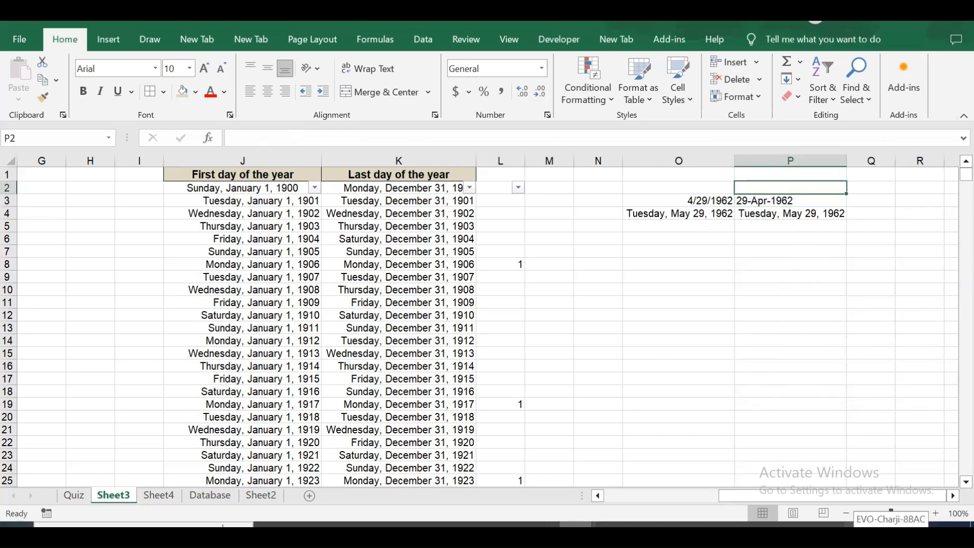
text(=year)
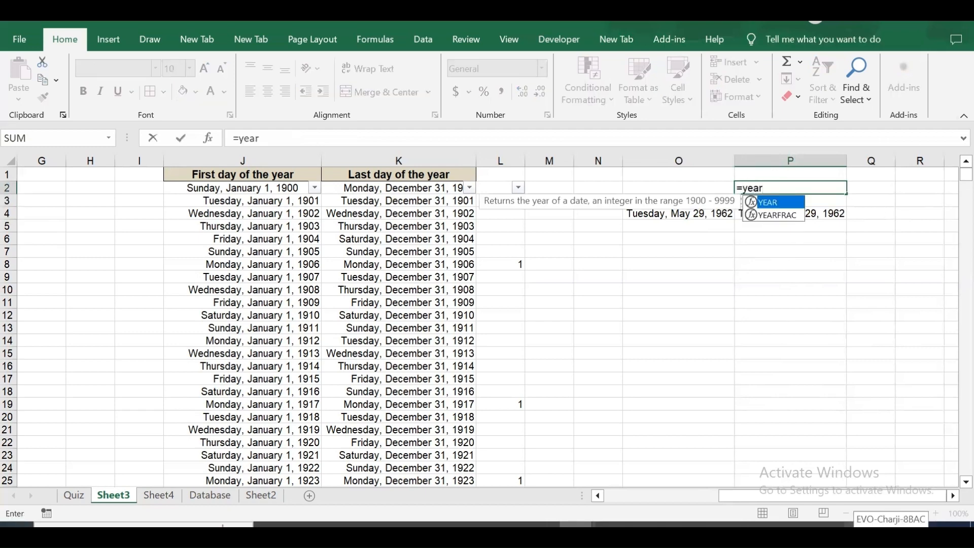
text(()
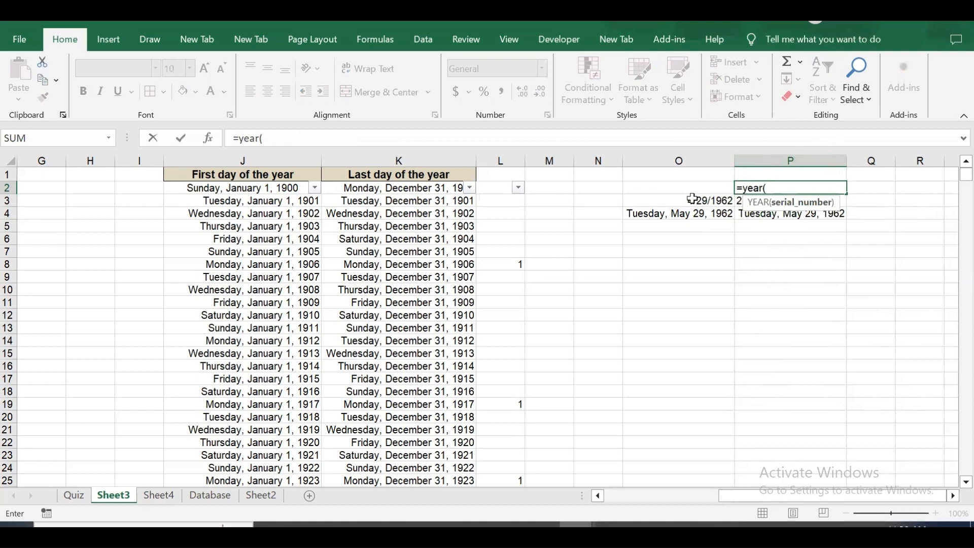
click(693, 200)
key(Right)
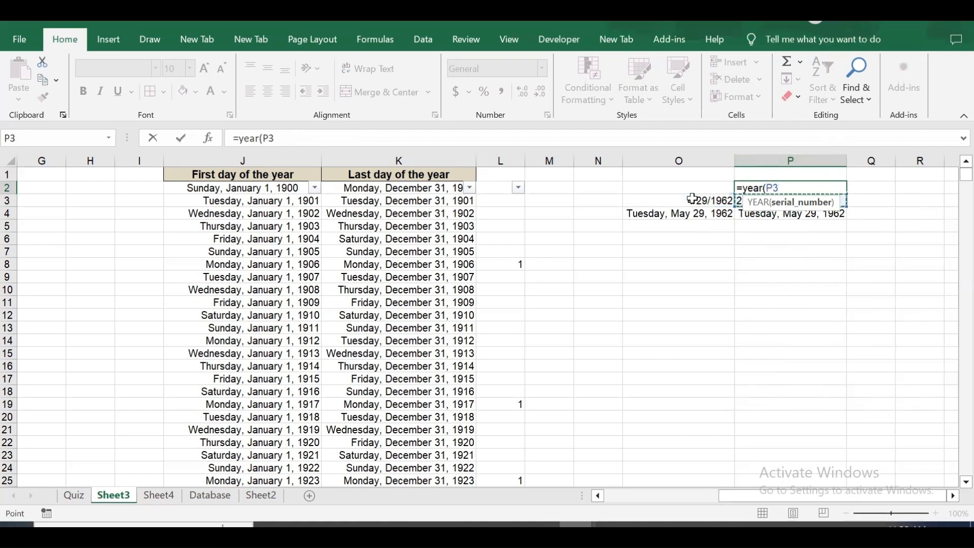
text())
key(Return)
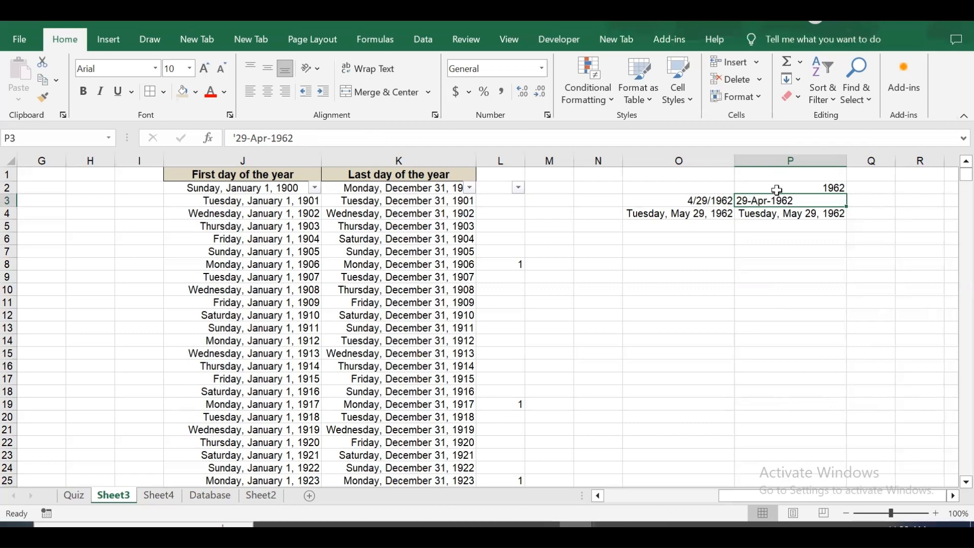
click(829, 184)
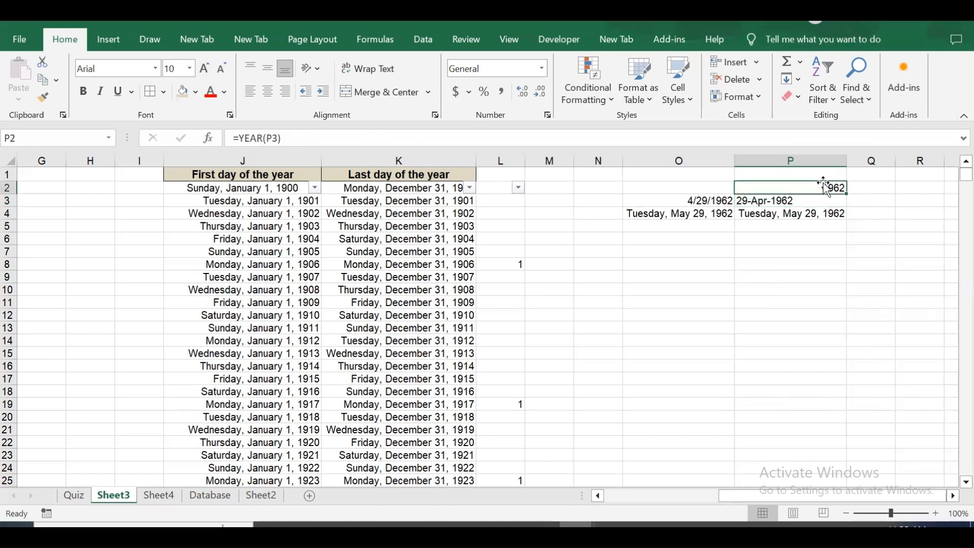
Replace the month Apr with 4 in the P3 text date so that it reads '29-4-1962
click(804, 202)
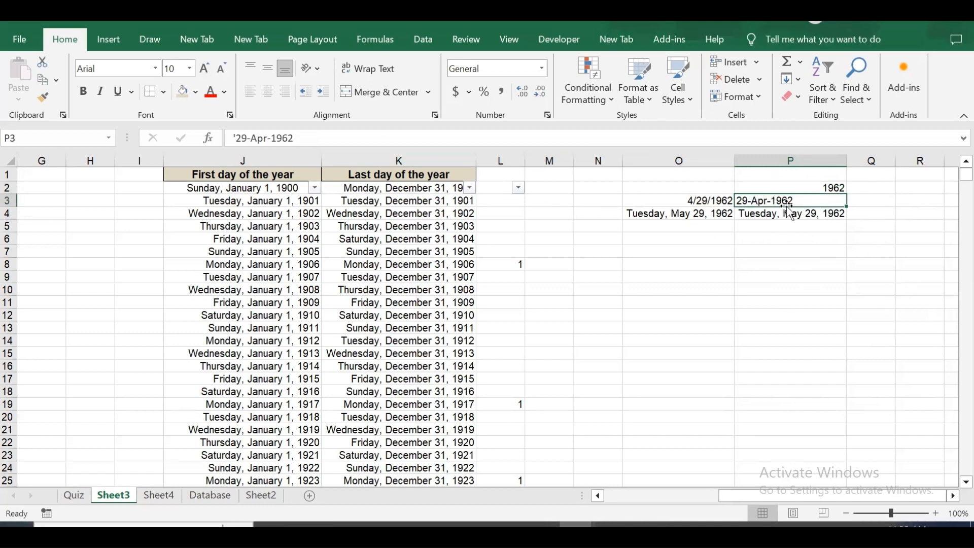
double_click(260, 137)
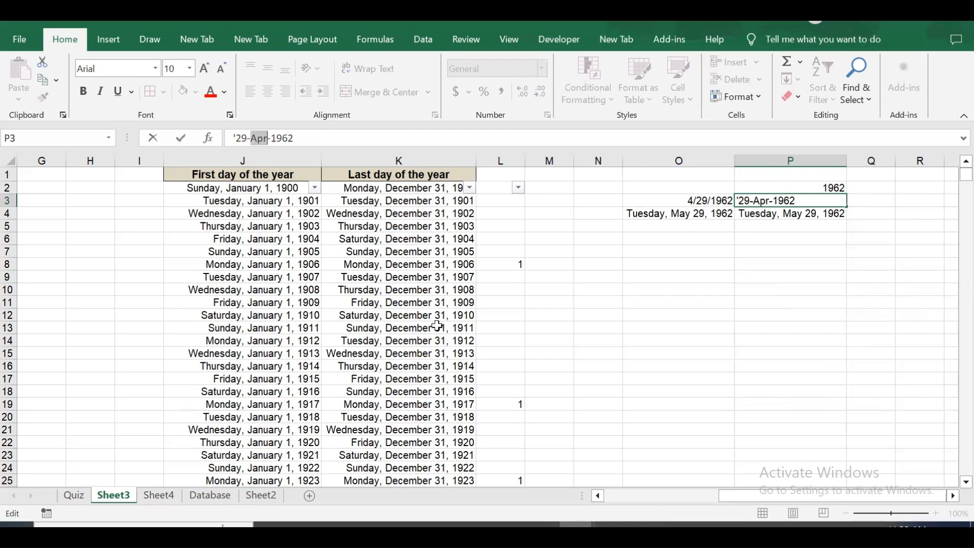
text(4)
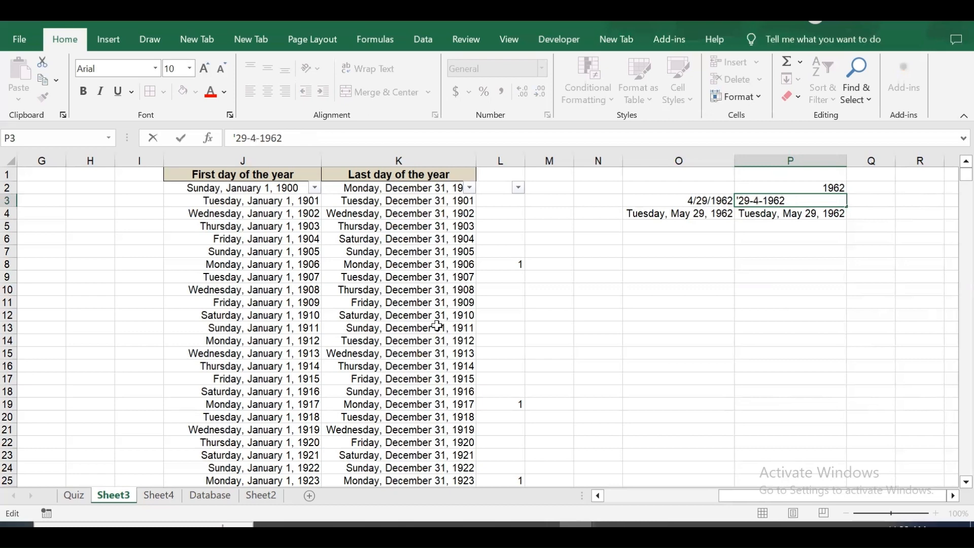
key(Return)
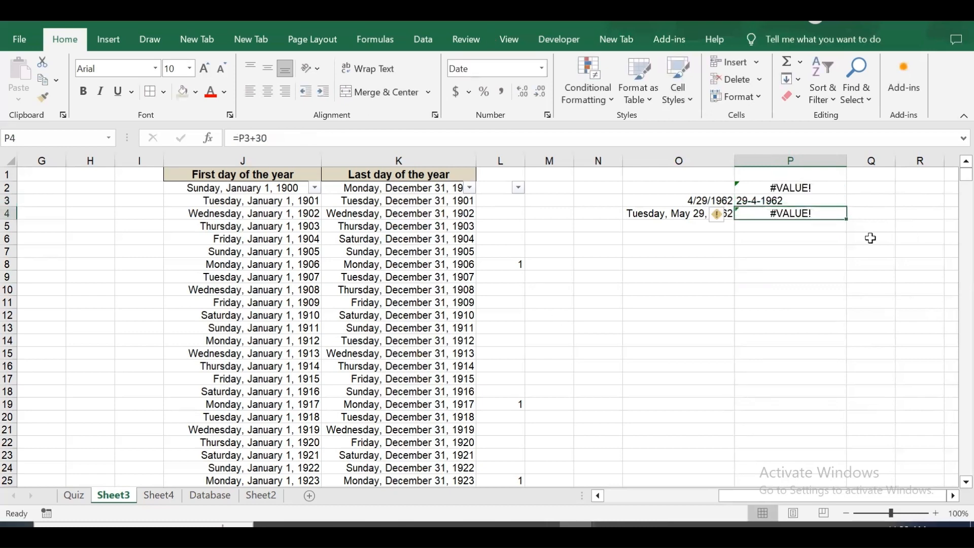
Examine how the YEAR formula in P2 and the 30-day addition in P4 handle the numeric-month text date in P3
click(761, 200)
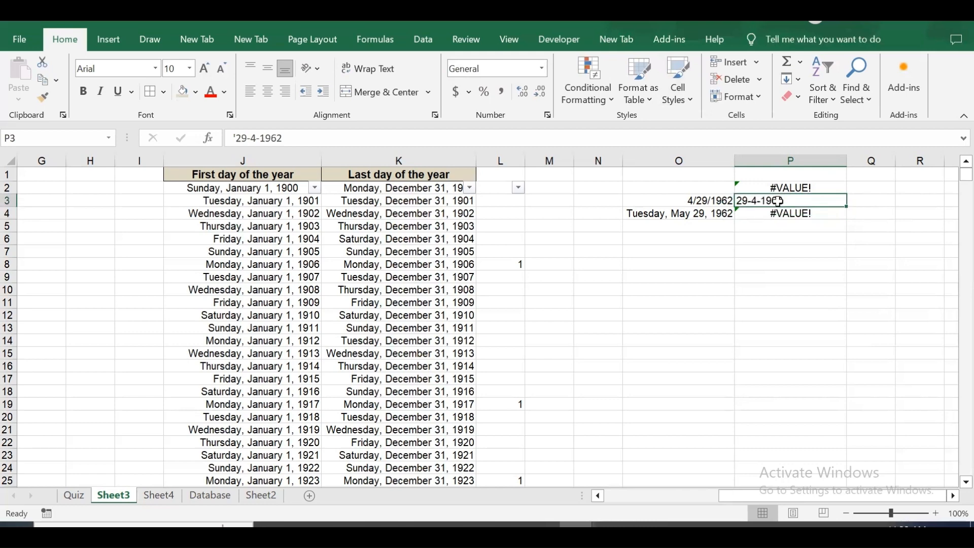
click(802, 187)
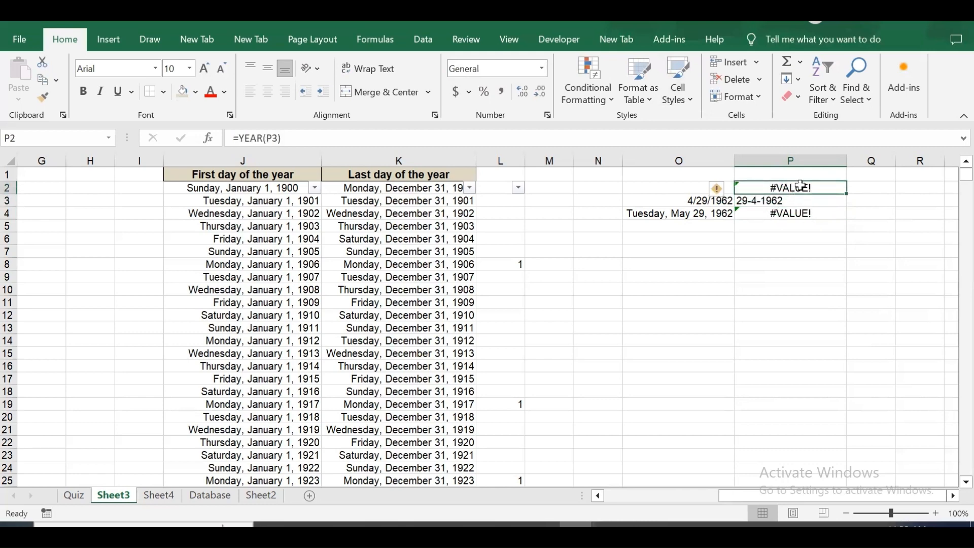
click(794, 204)
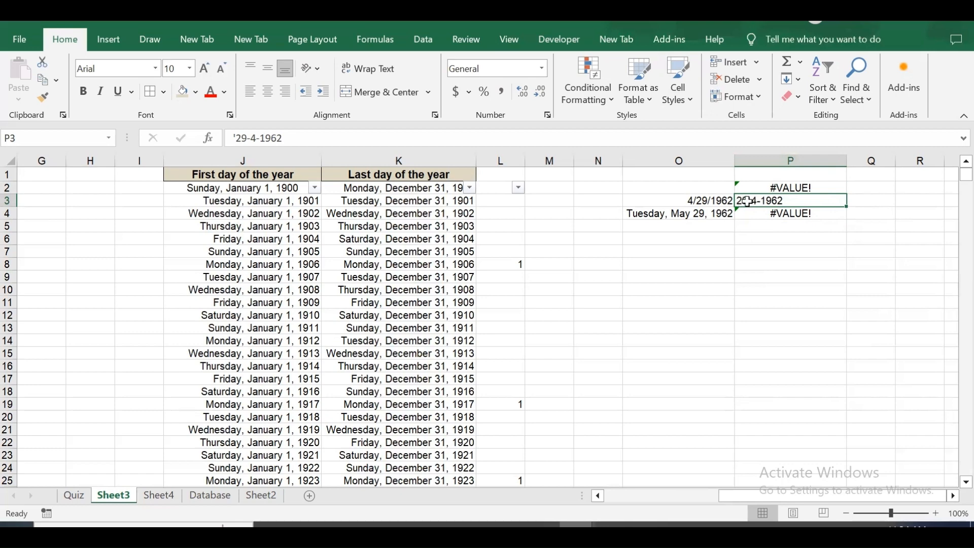
click(712, 201)
click(790, 198)
click(776, 213)
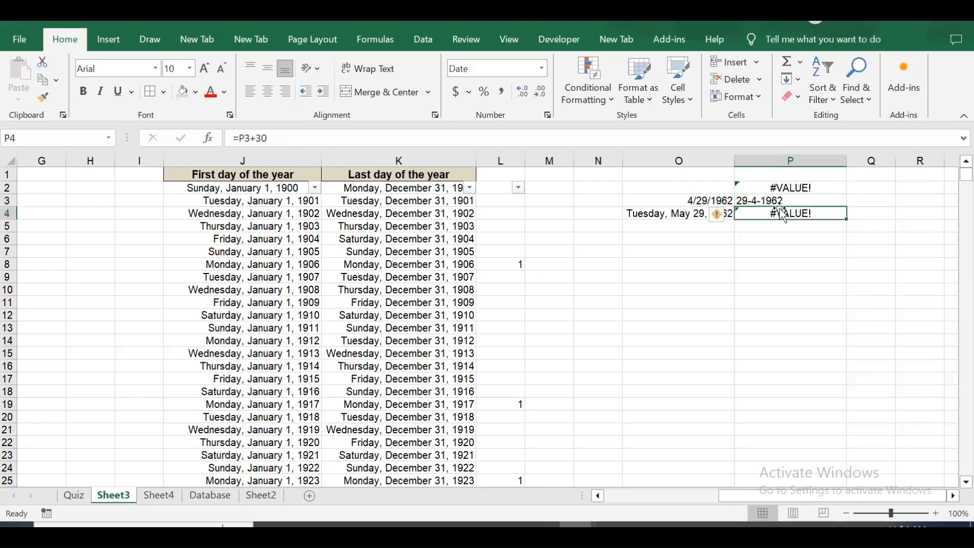
click(775, 188)
Review the DATE formula in O3 and its 30-day addition in O4 against the text date in P3
click(676, 213)
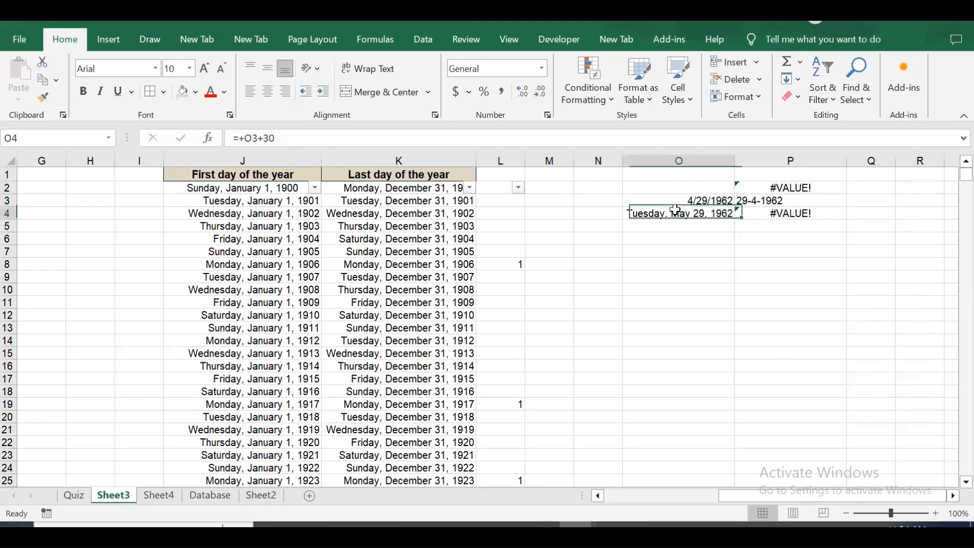
click(687, 199)
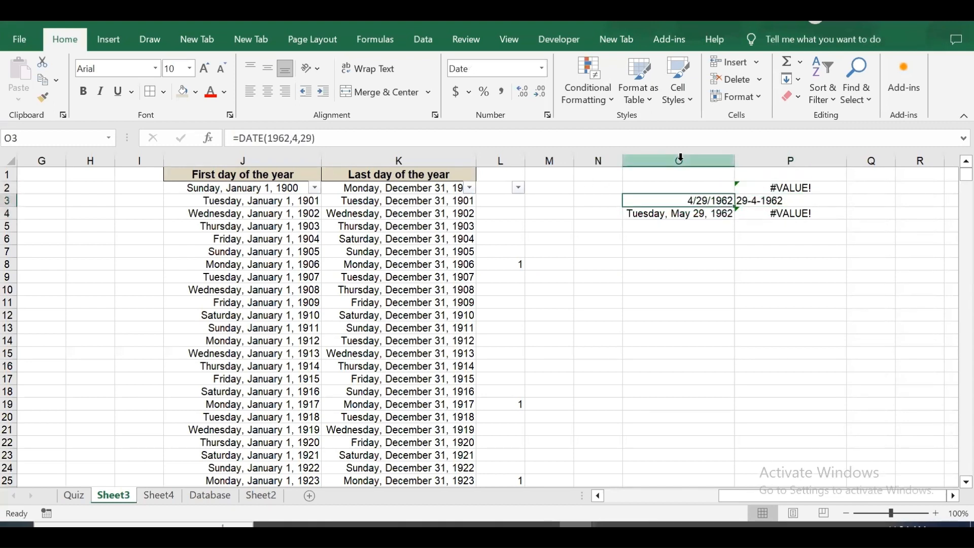
click(683, 214)
click(688, 202)
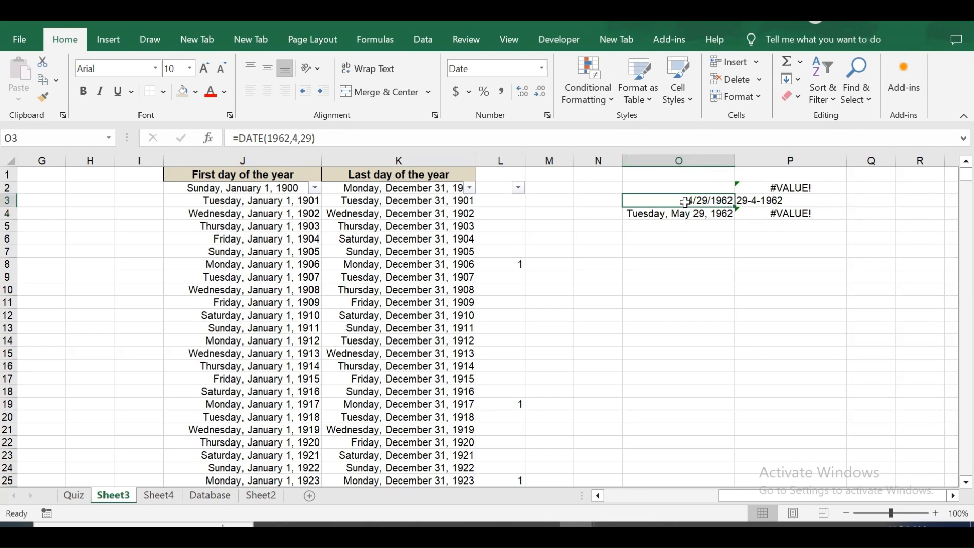
click(697, 215)
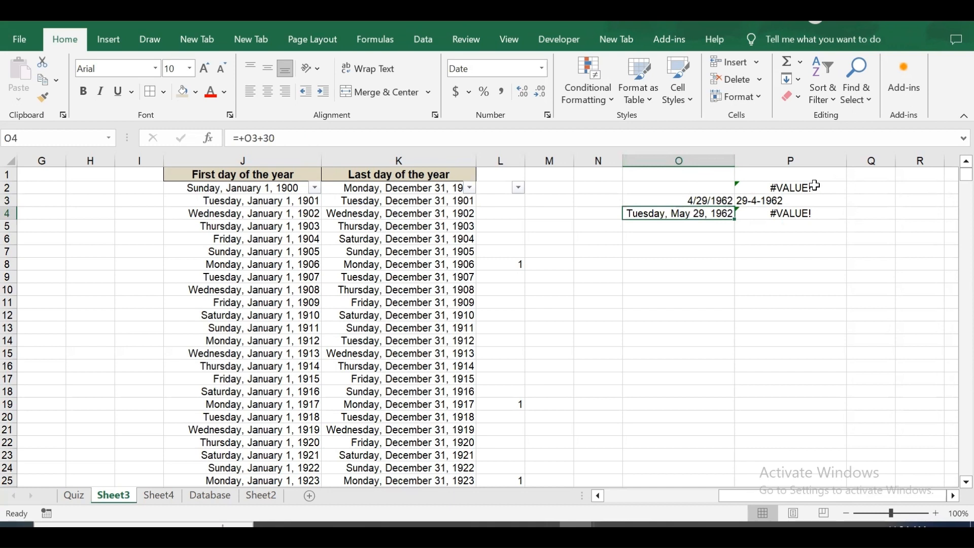
click(784, 202)
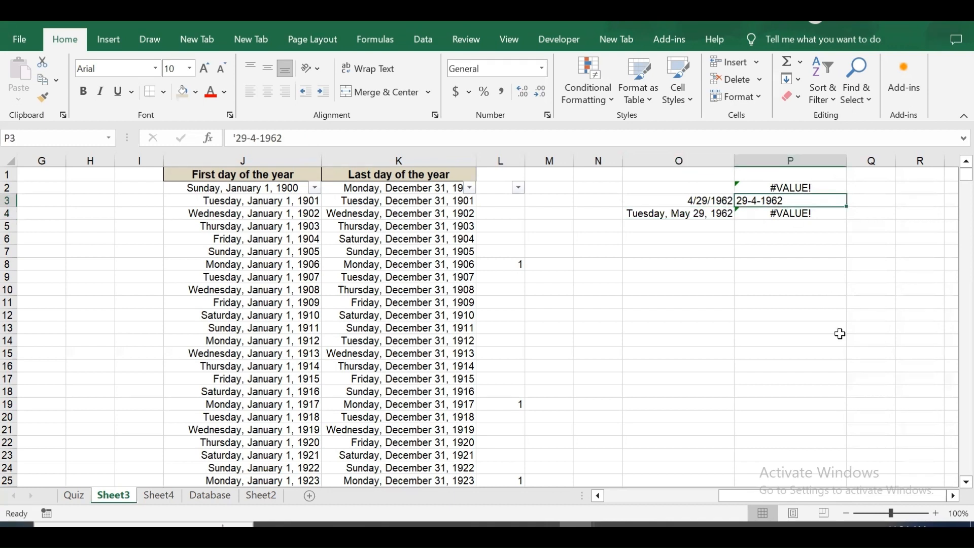
click(654, 202)
click(666, 215)
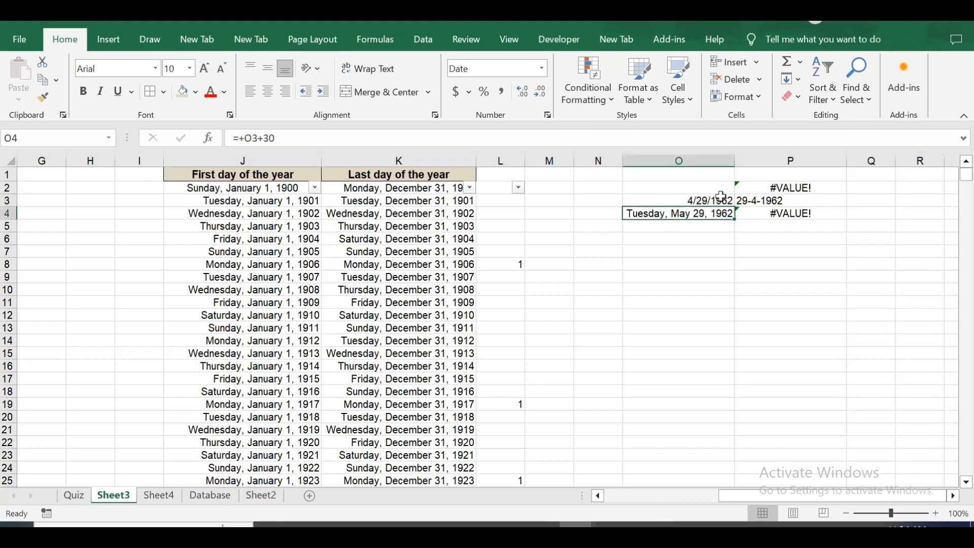
click(697, 202)
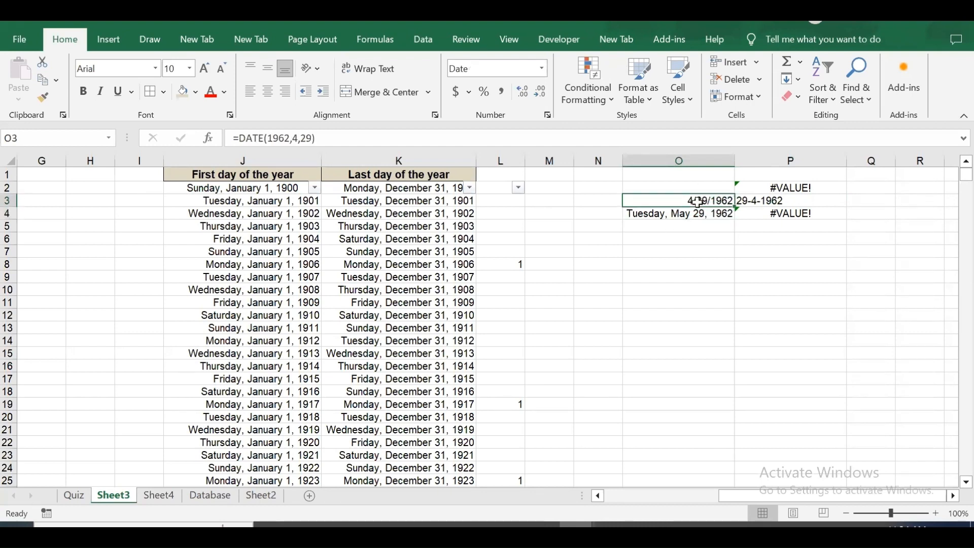
click(678, 215)
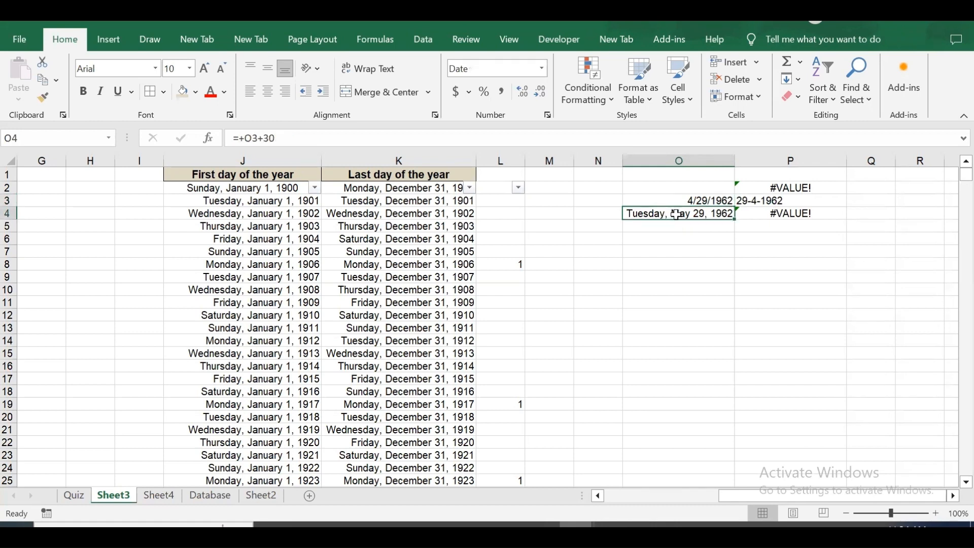
Copy the YEAR formula from P2 into O2 to extract the year from the DATE result in O3
click(686, 189)
click(802, 188)
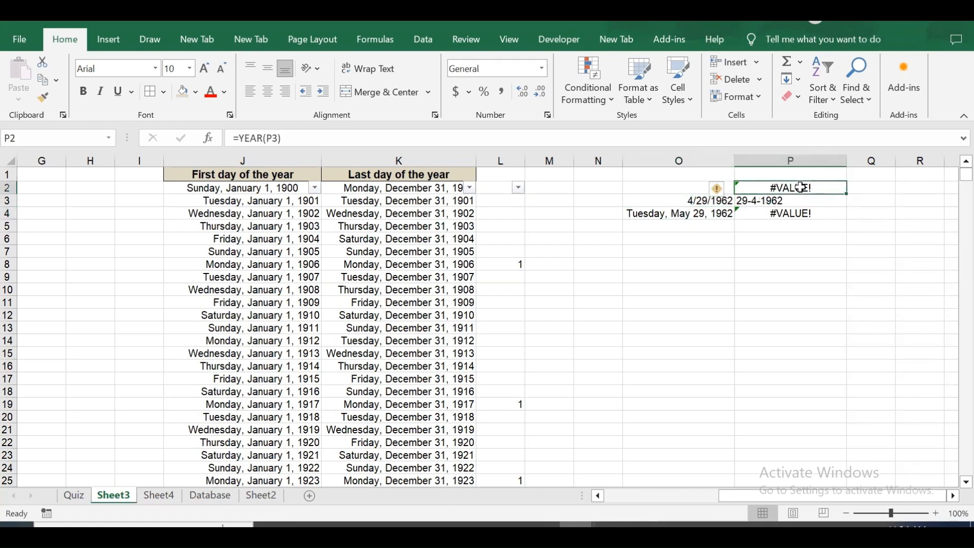
key(ctrl+c)
key(ctrl+space)
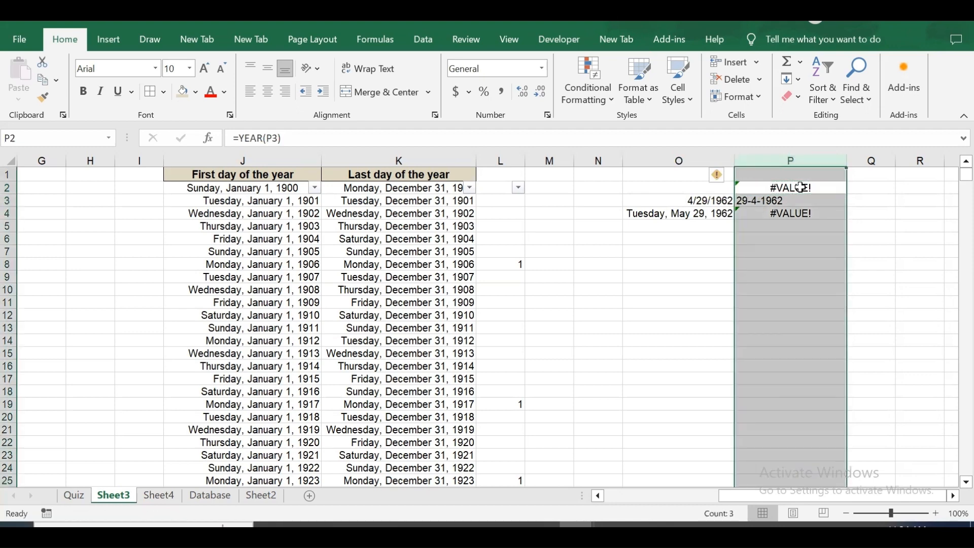
key(Left)
key(Right)
key(Left)
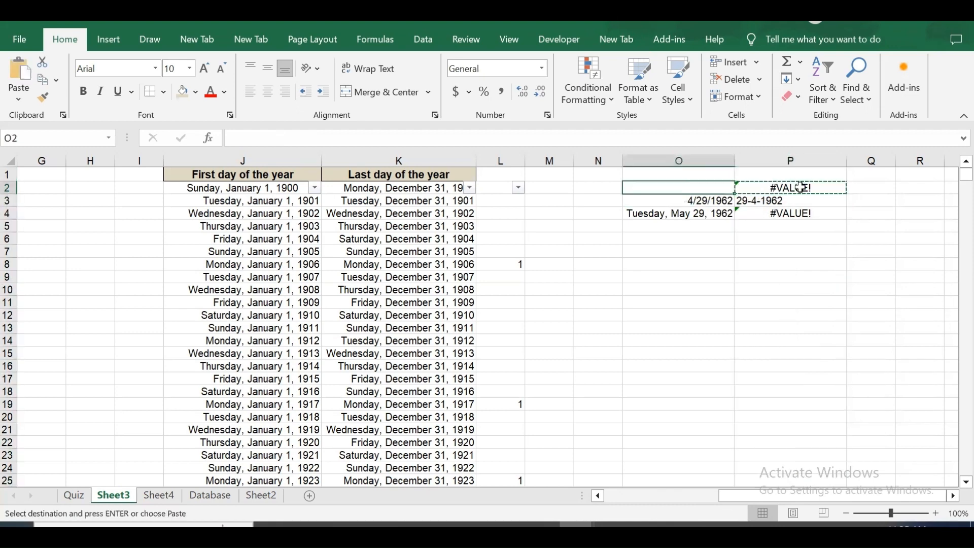
key(Return)
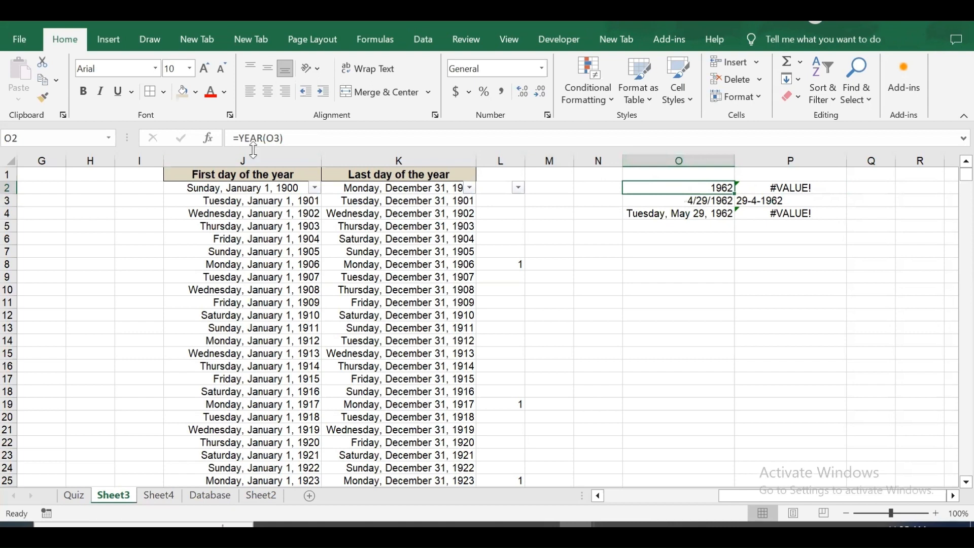
Compare the YEAR results in O2 and P2 with their source dates in O3 and P3, and check the addition in O4
click(703, 201)
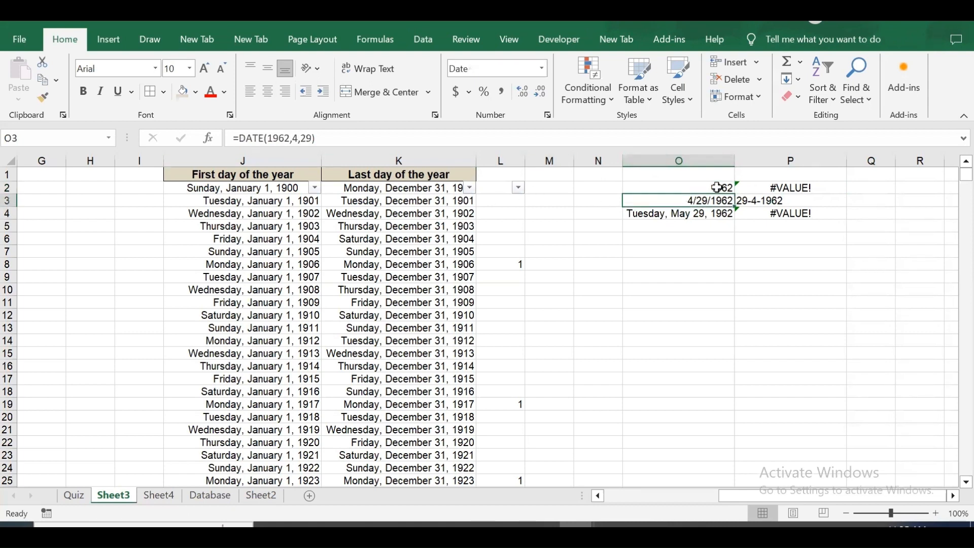
click(723, 186)
click(765, 188)
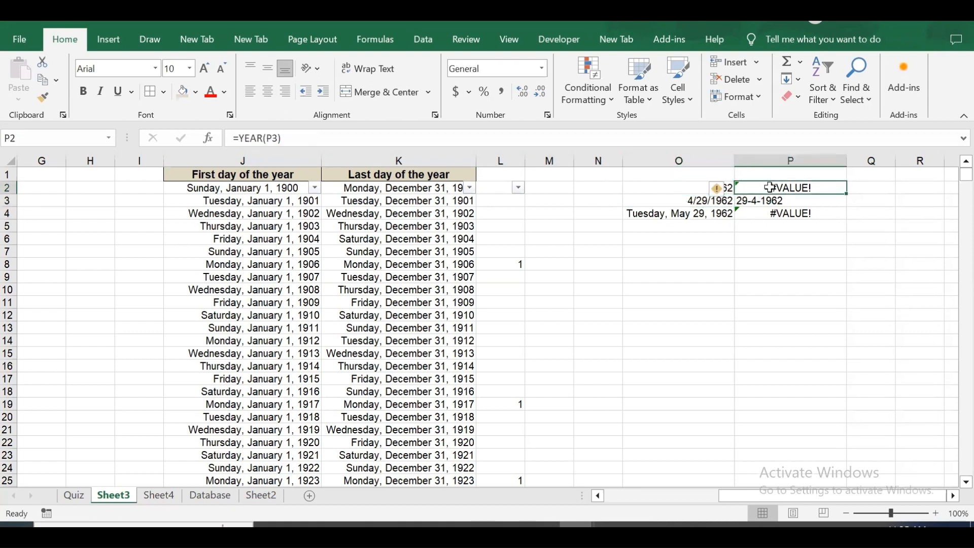
click(764, 202)
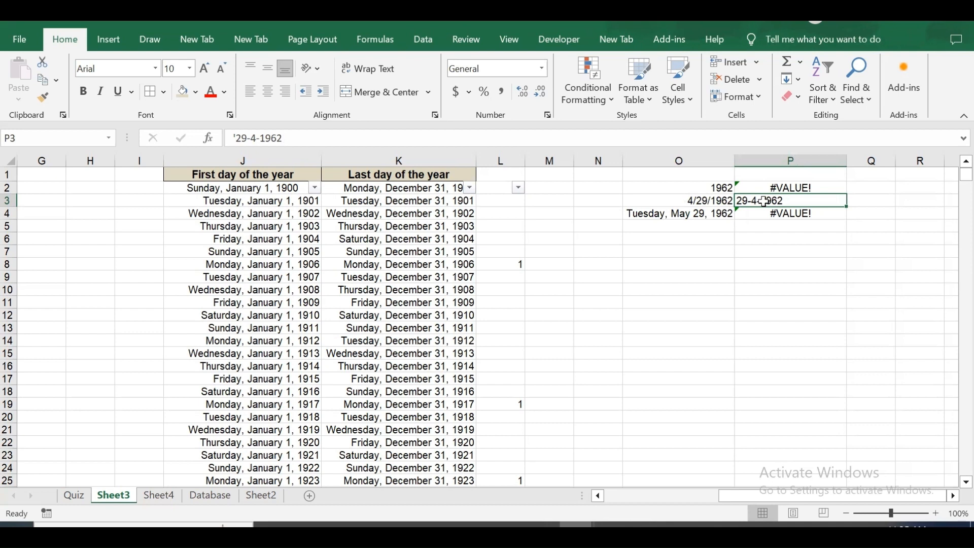
click(798, 187)
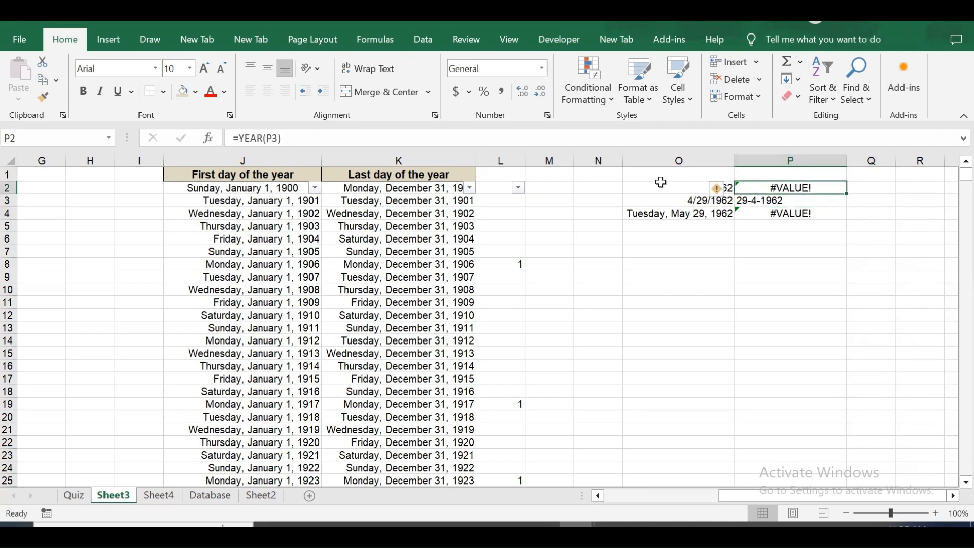
click(651, 202)
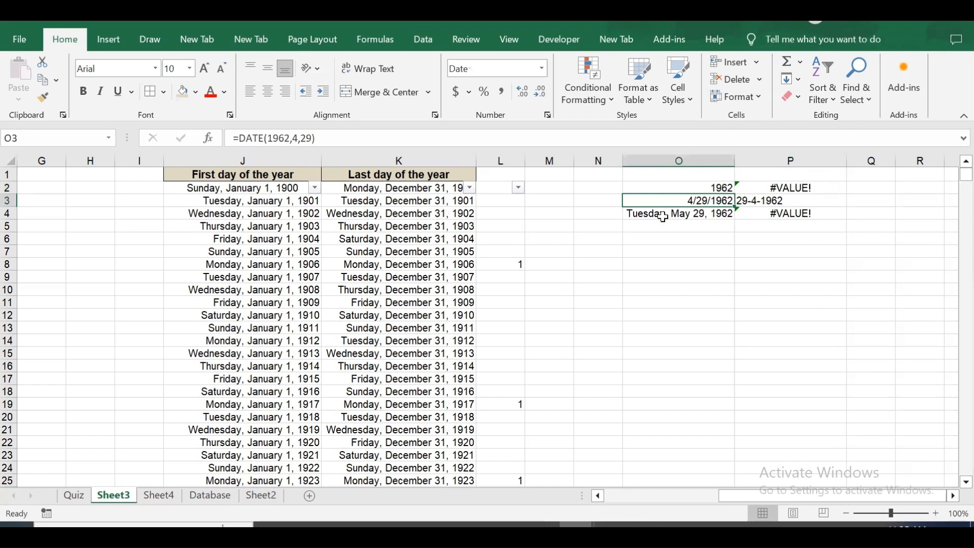
click(664, 217)
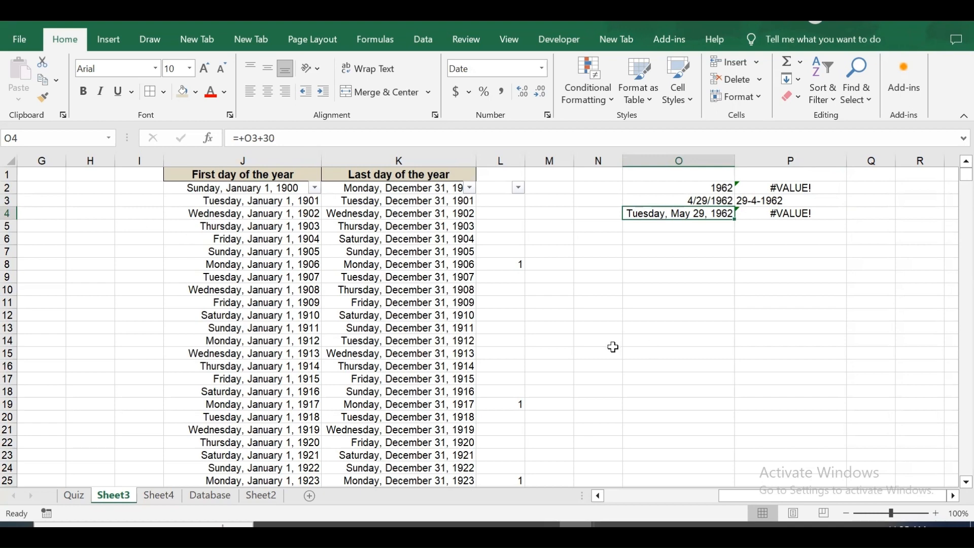
click(595, 255)
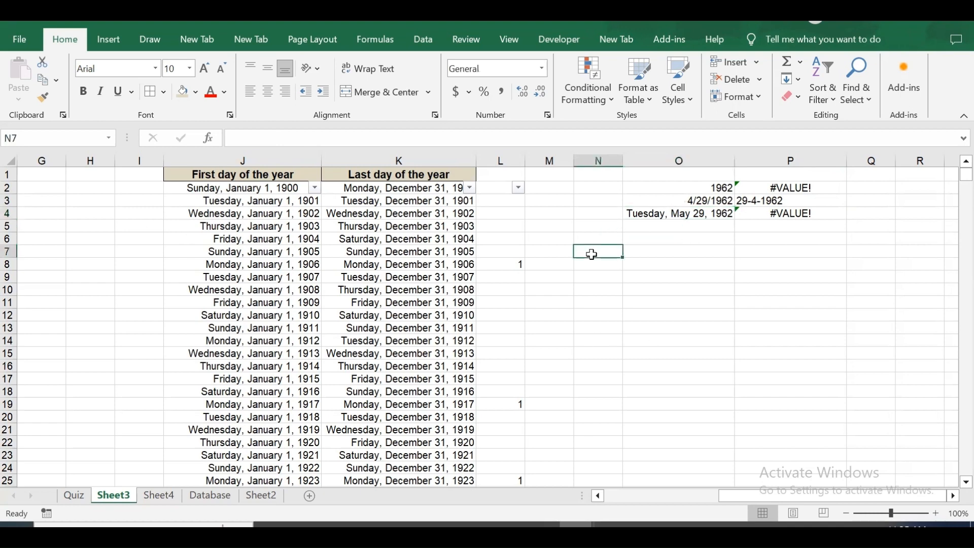